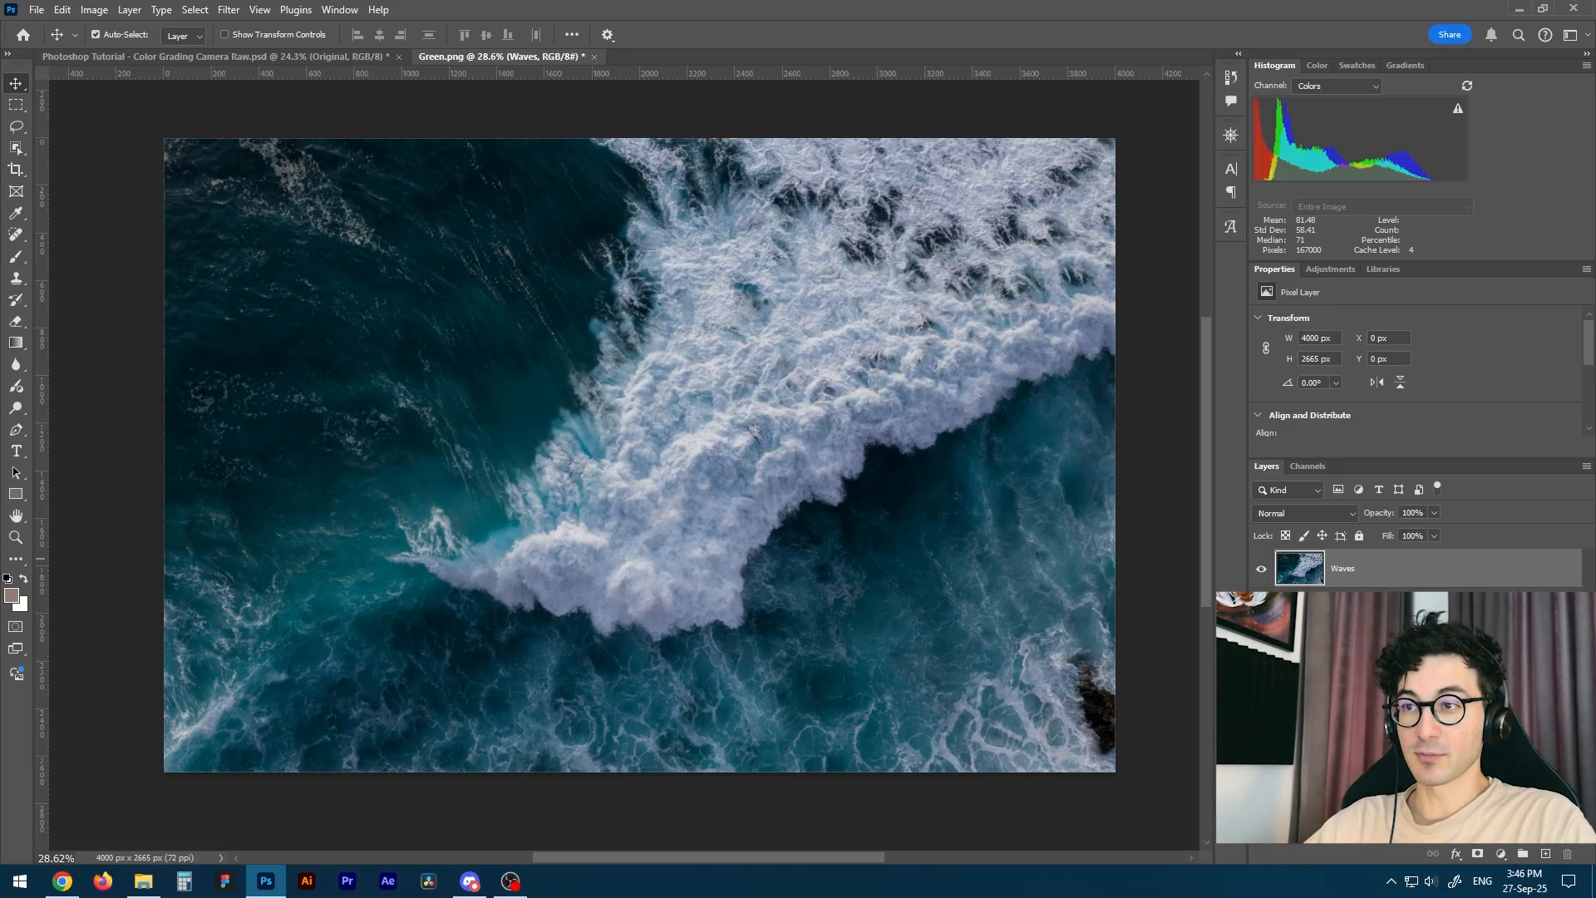
# Convert the Waves layer to a Smart Object and open the Camera Raw Filter on it.
pyautogui.rightClick(1373, 573)
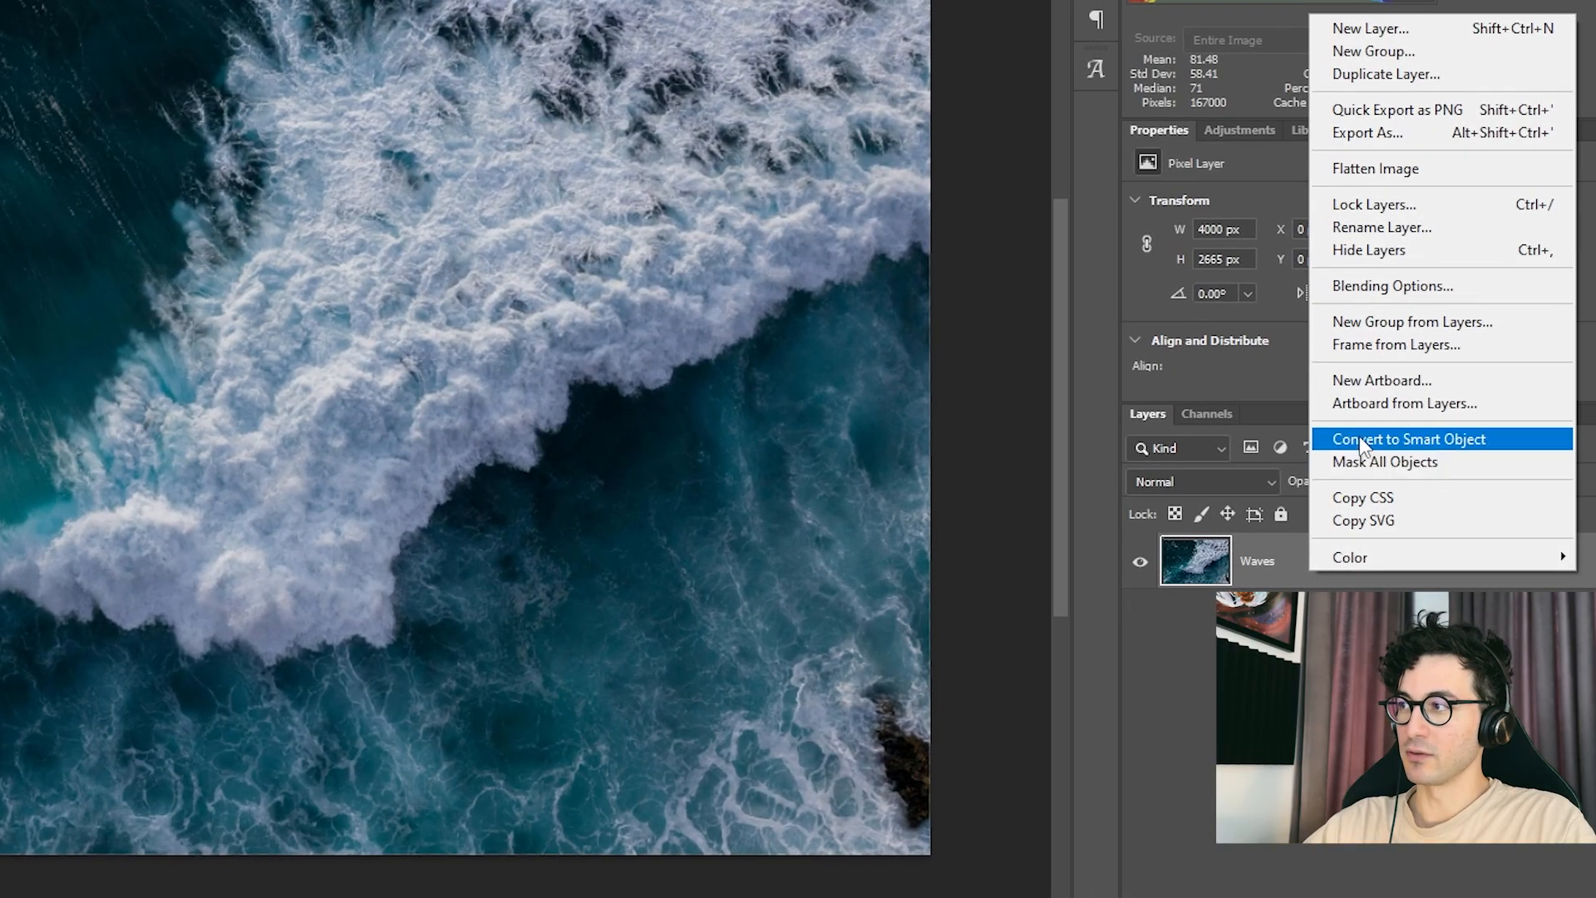
pyautogui.click(1384, 439)
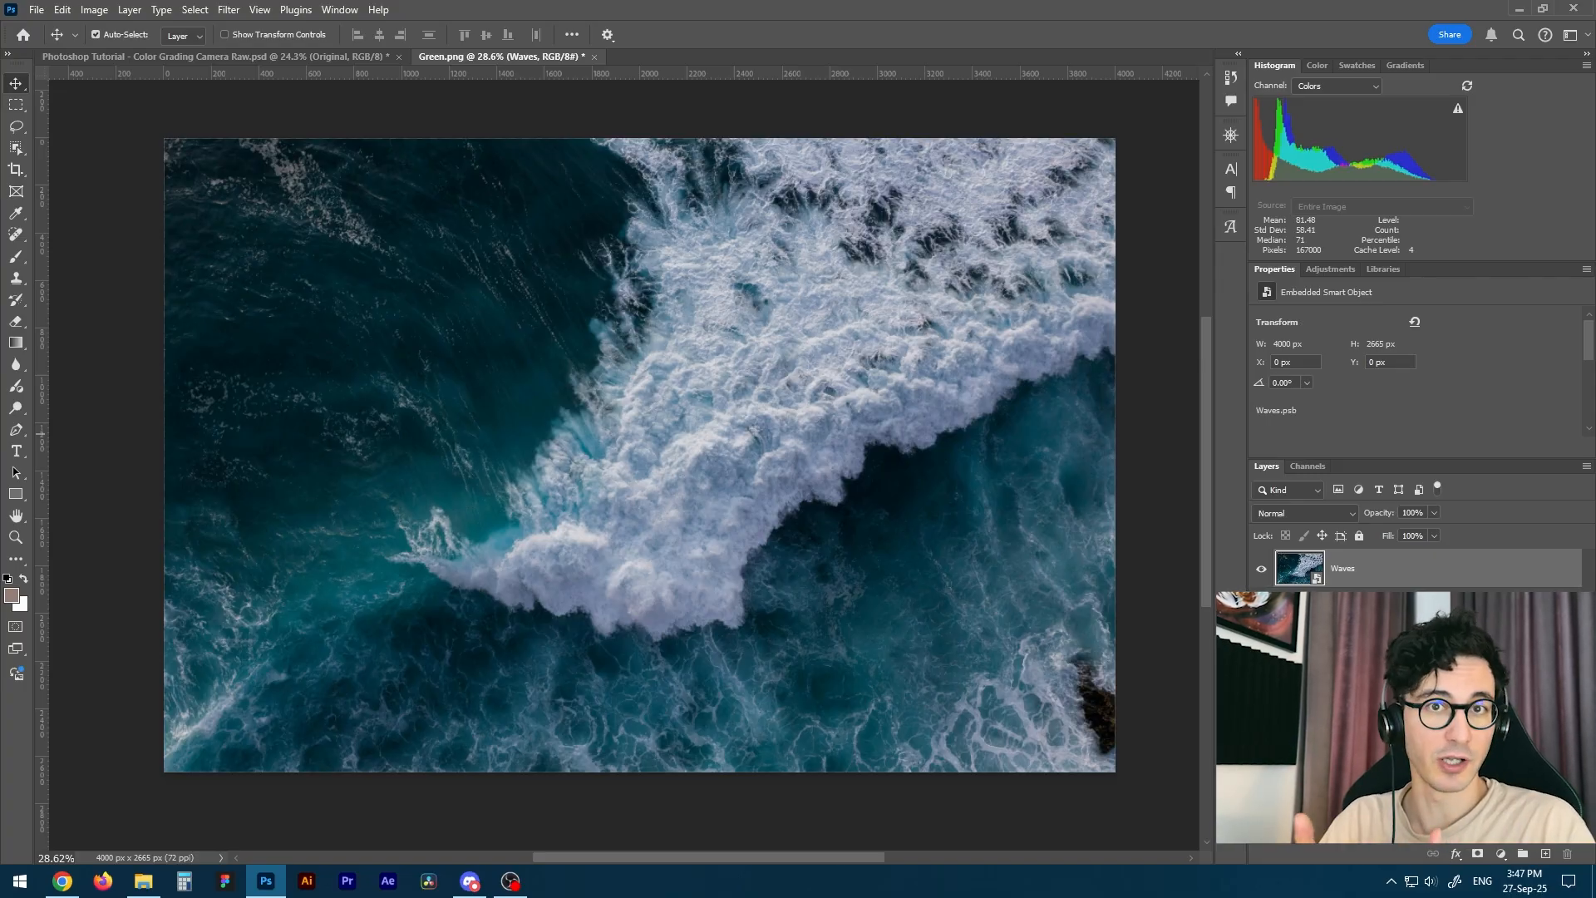
pyautogui.click(227, 10)
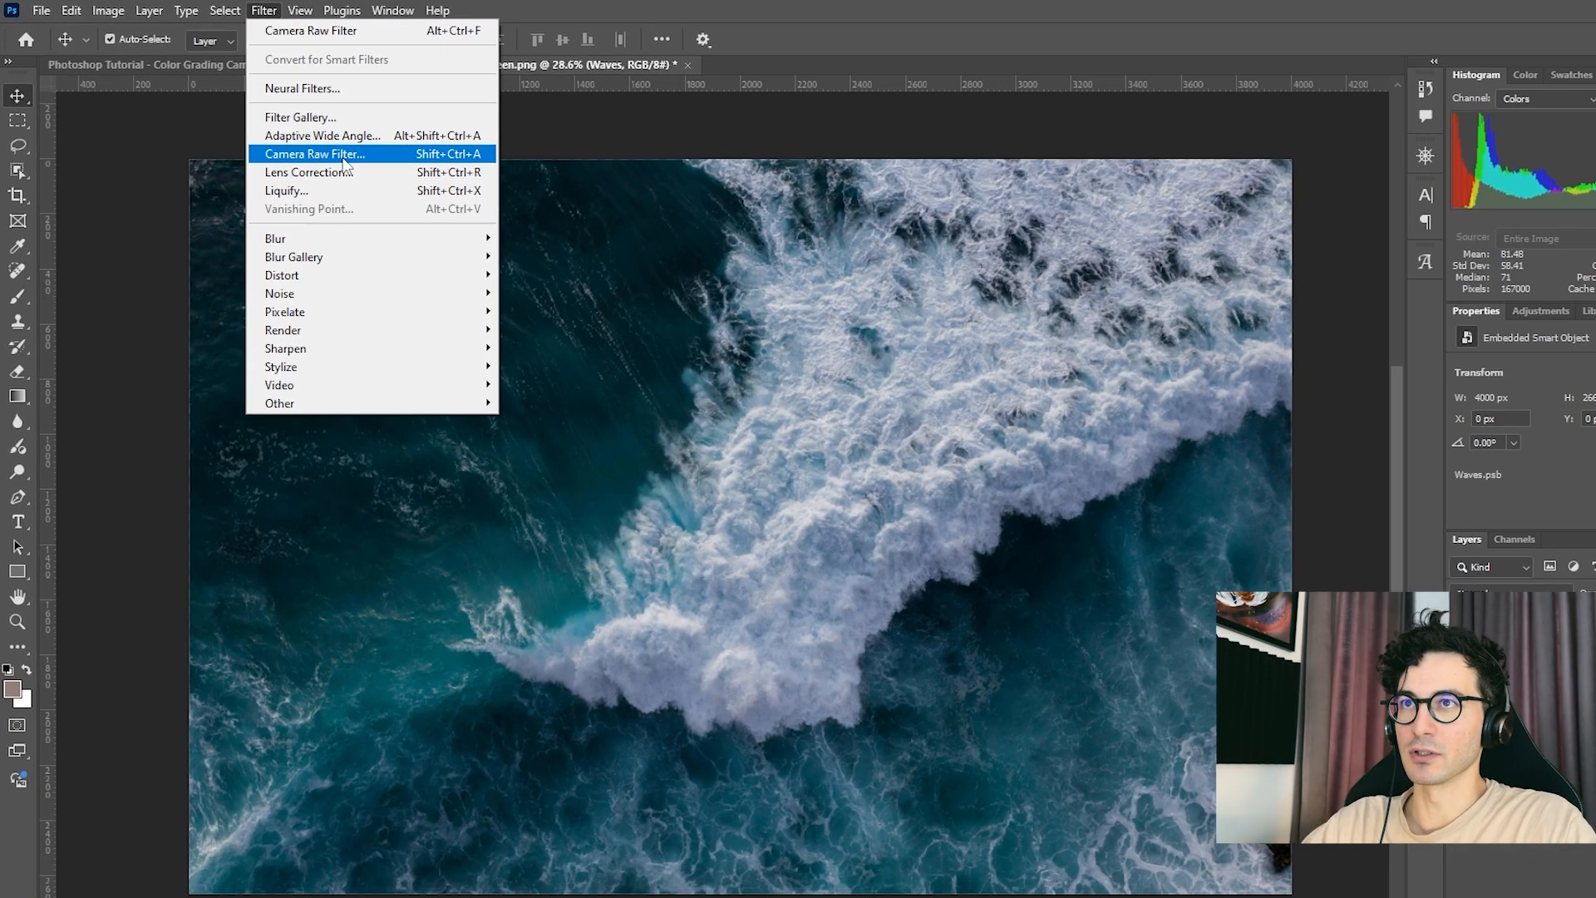
pyautogui.click(384, 173)
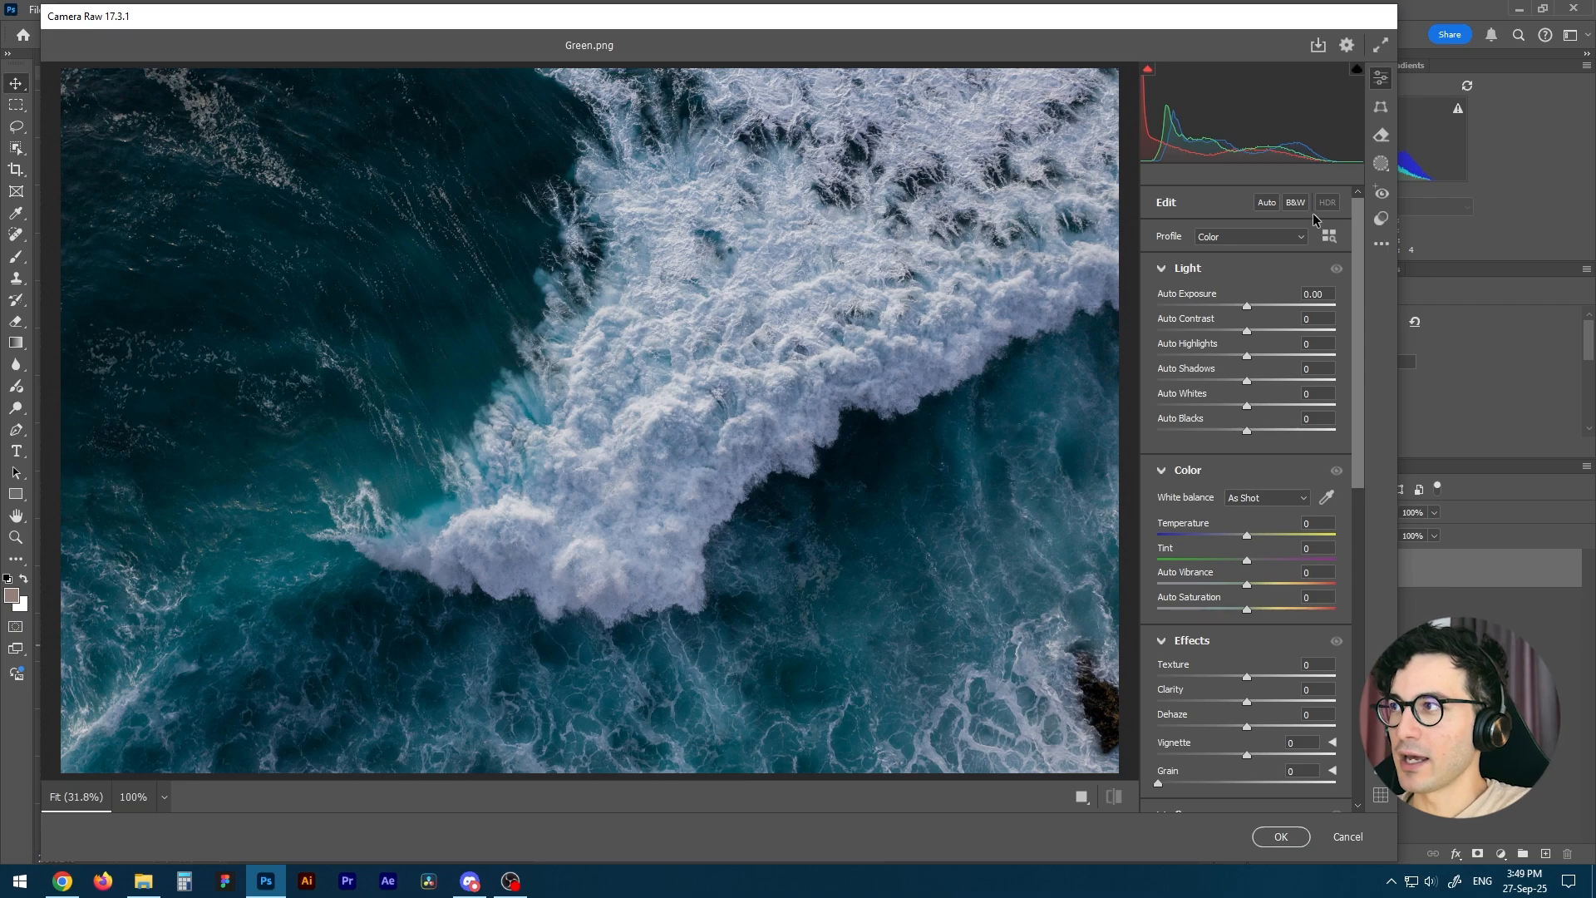
# Apply the Auto adjustments to the image and collapse all expanded adjustment sections.
pyautogui.click(1264, 201)
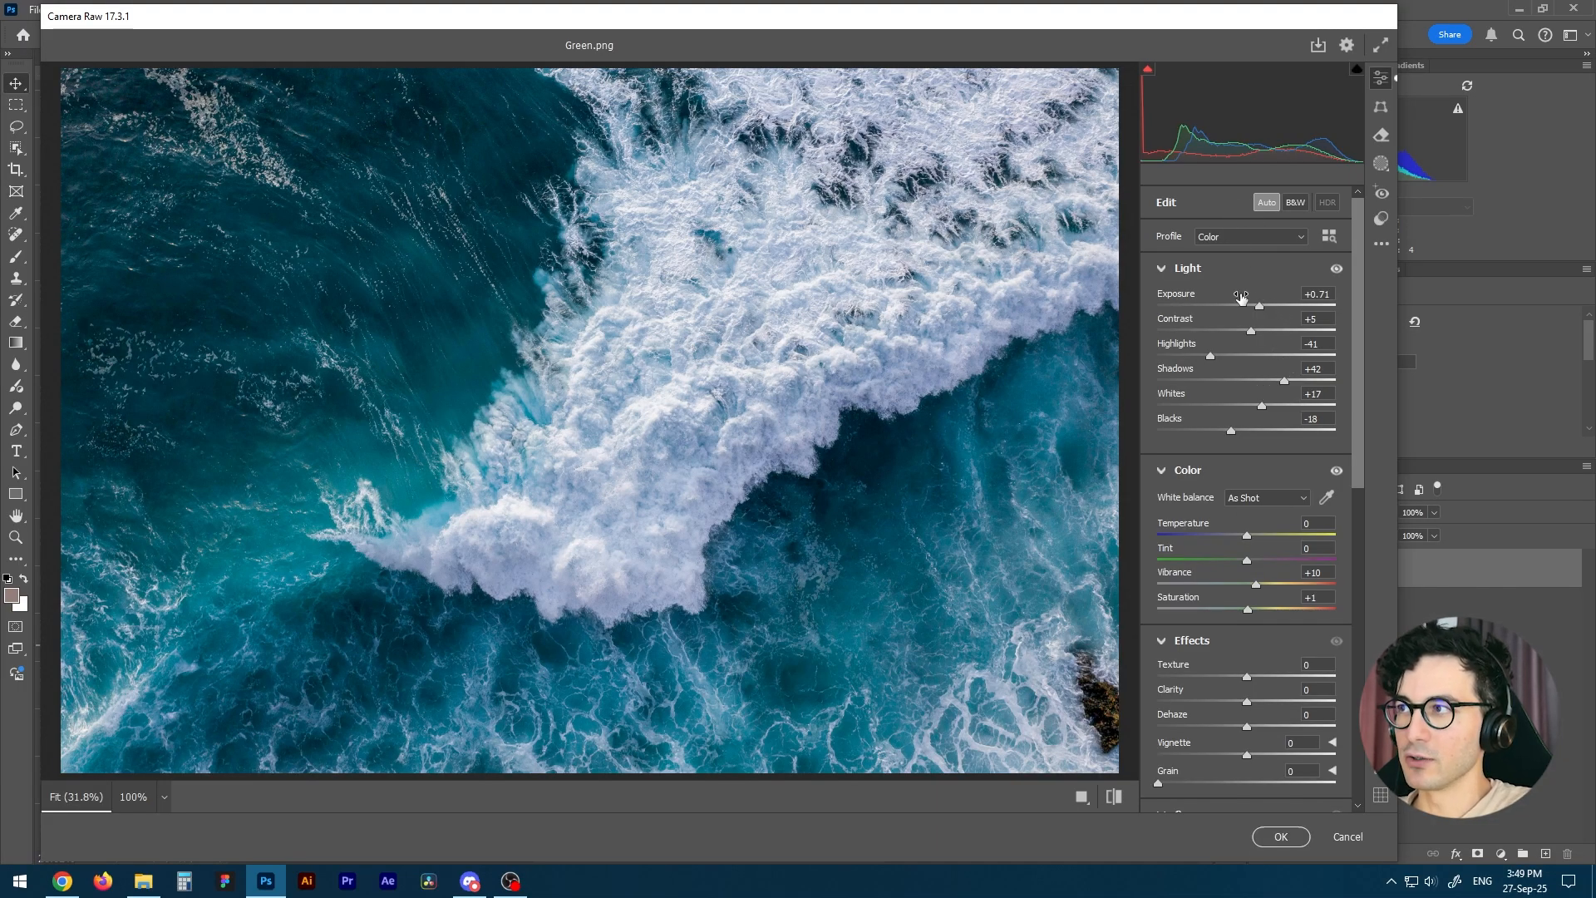
pyautogui.click(1162, 269)
pyautogui.click(1162, 300)
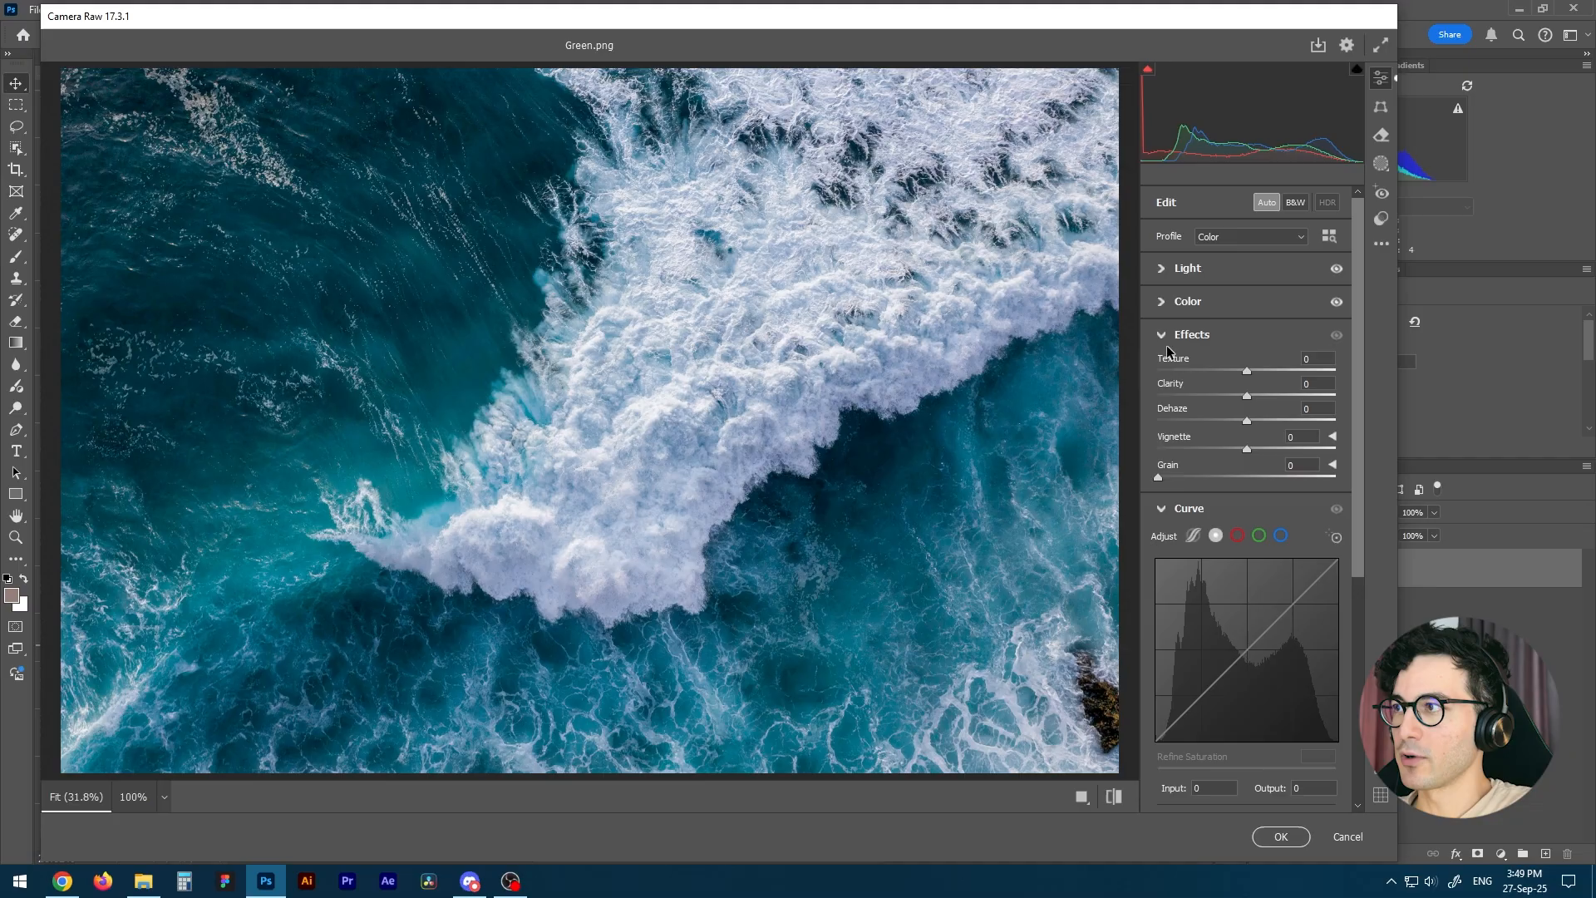
pyautogui.click(1164, 335)
pyautogui.click(1164, 371)
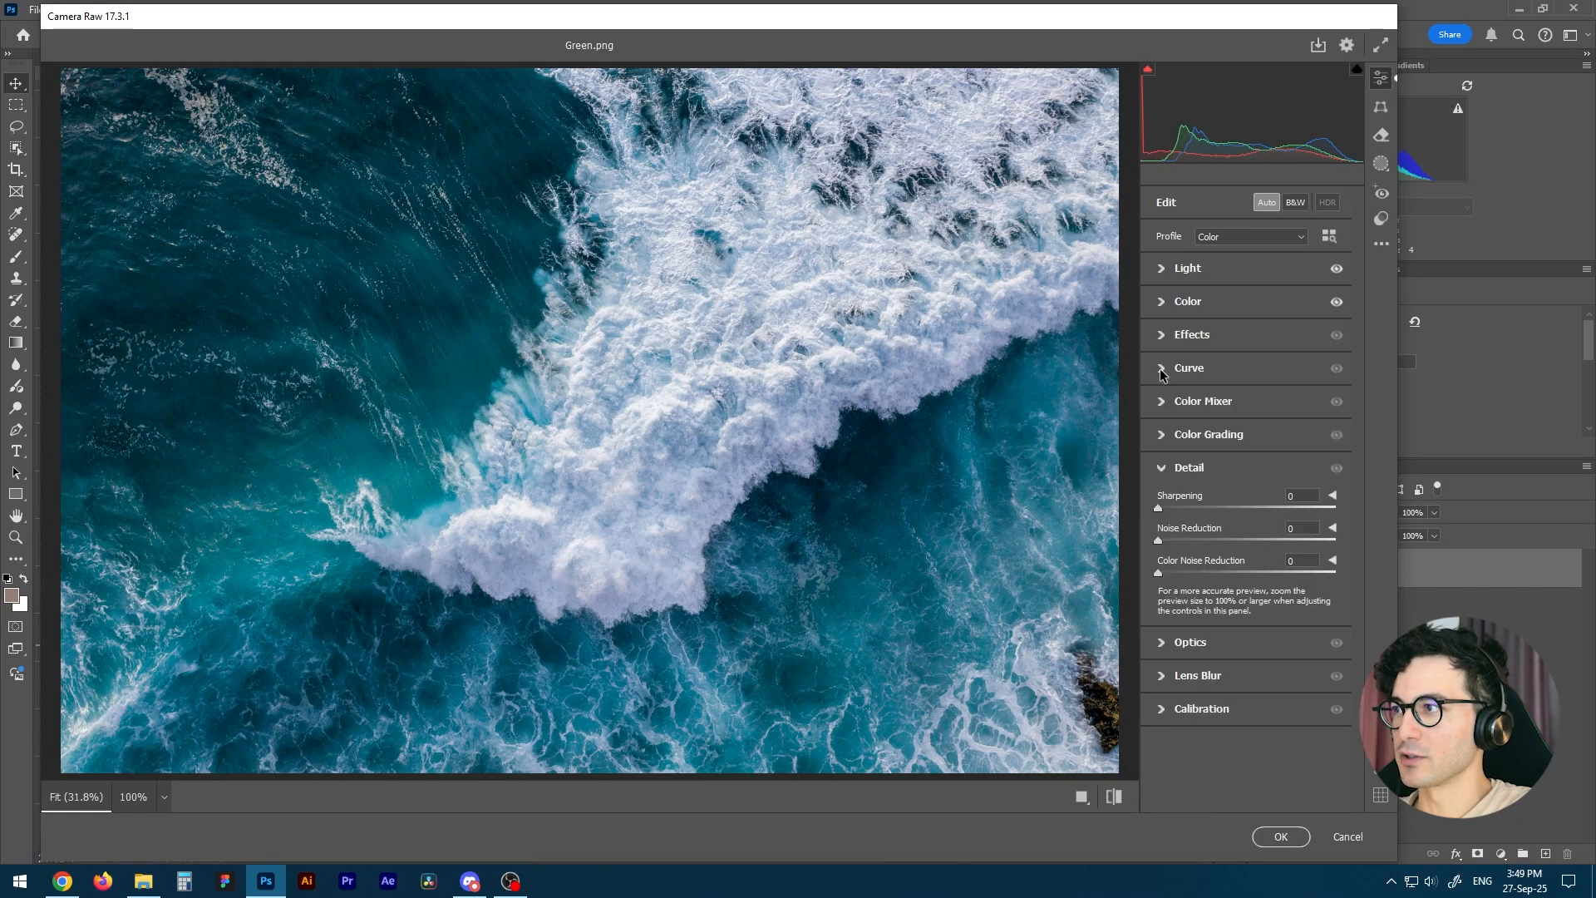
pyautogui.click(1163, 468)
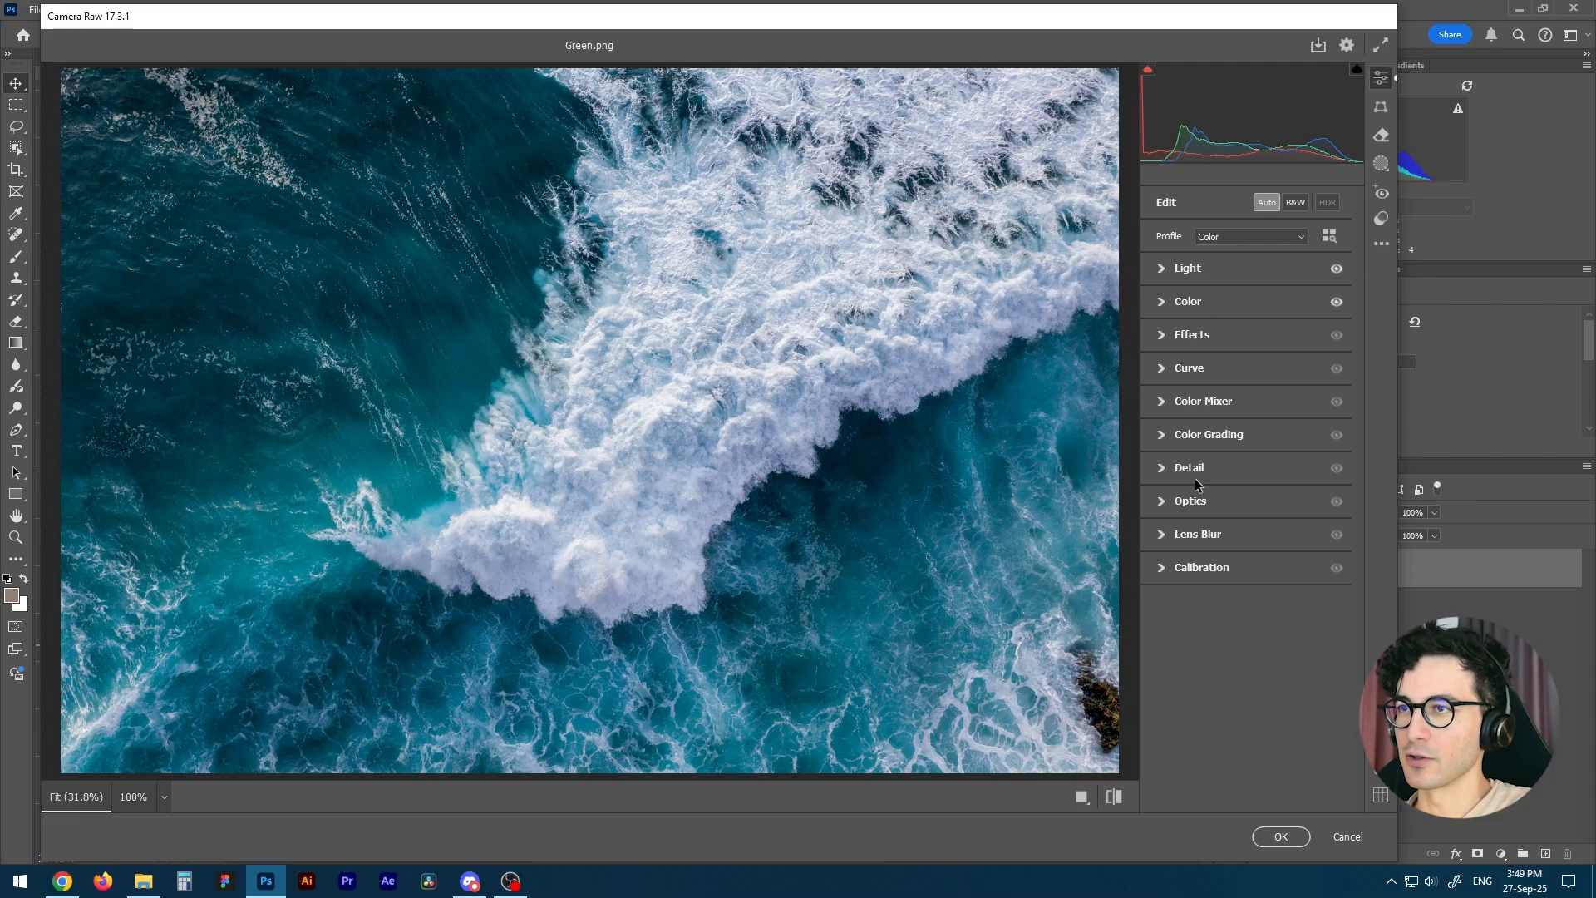
pyautogui.click(1267, 201)
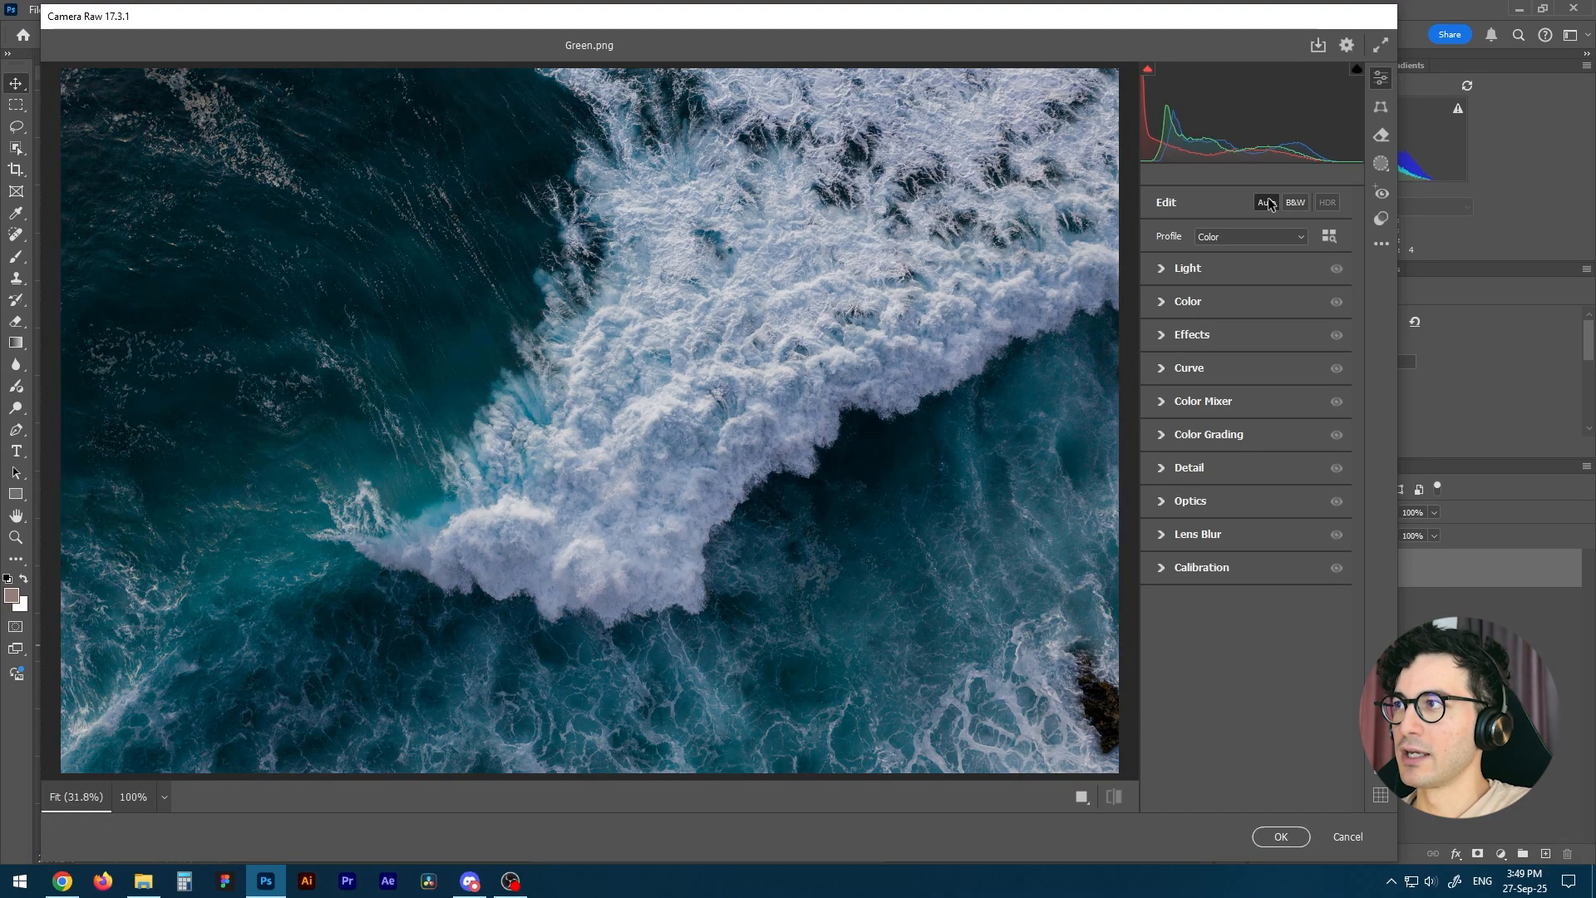
pyautogui.click(1267, 202)
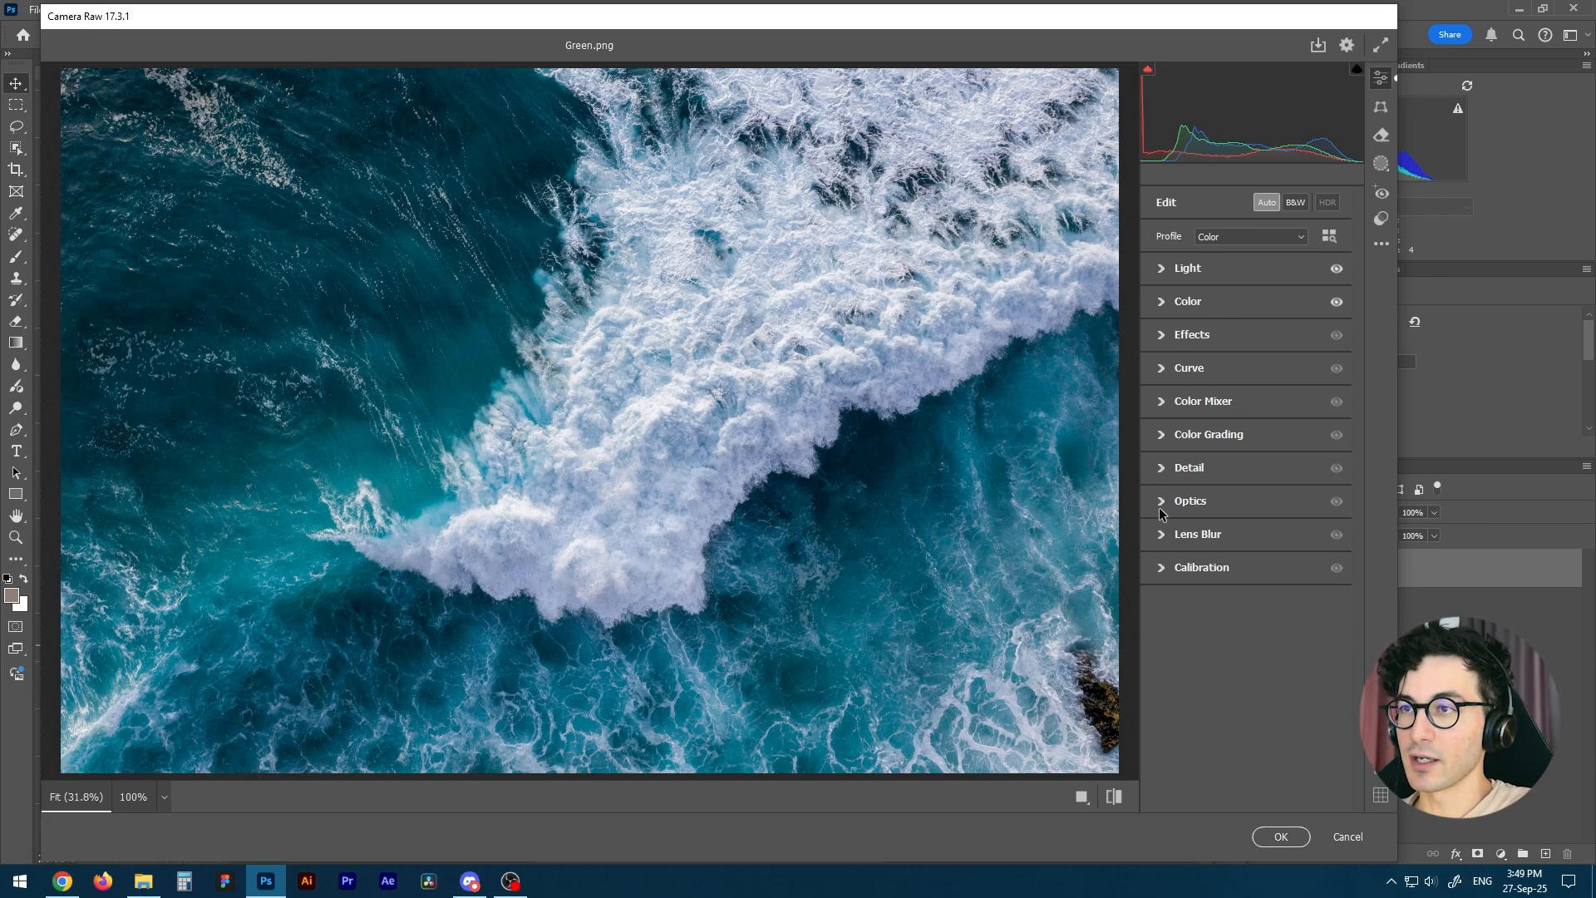
# Raise Blacks to +20 in the Light settings.
pyautogui.click(1162, 269)
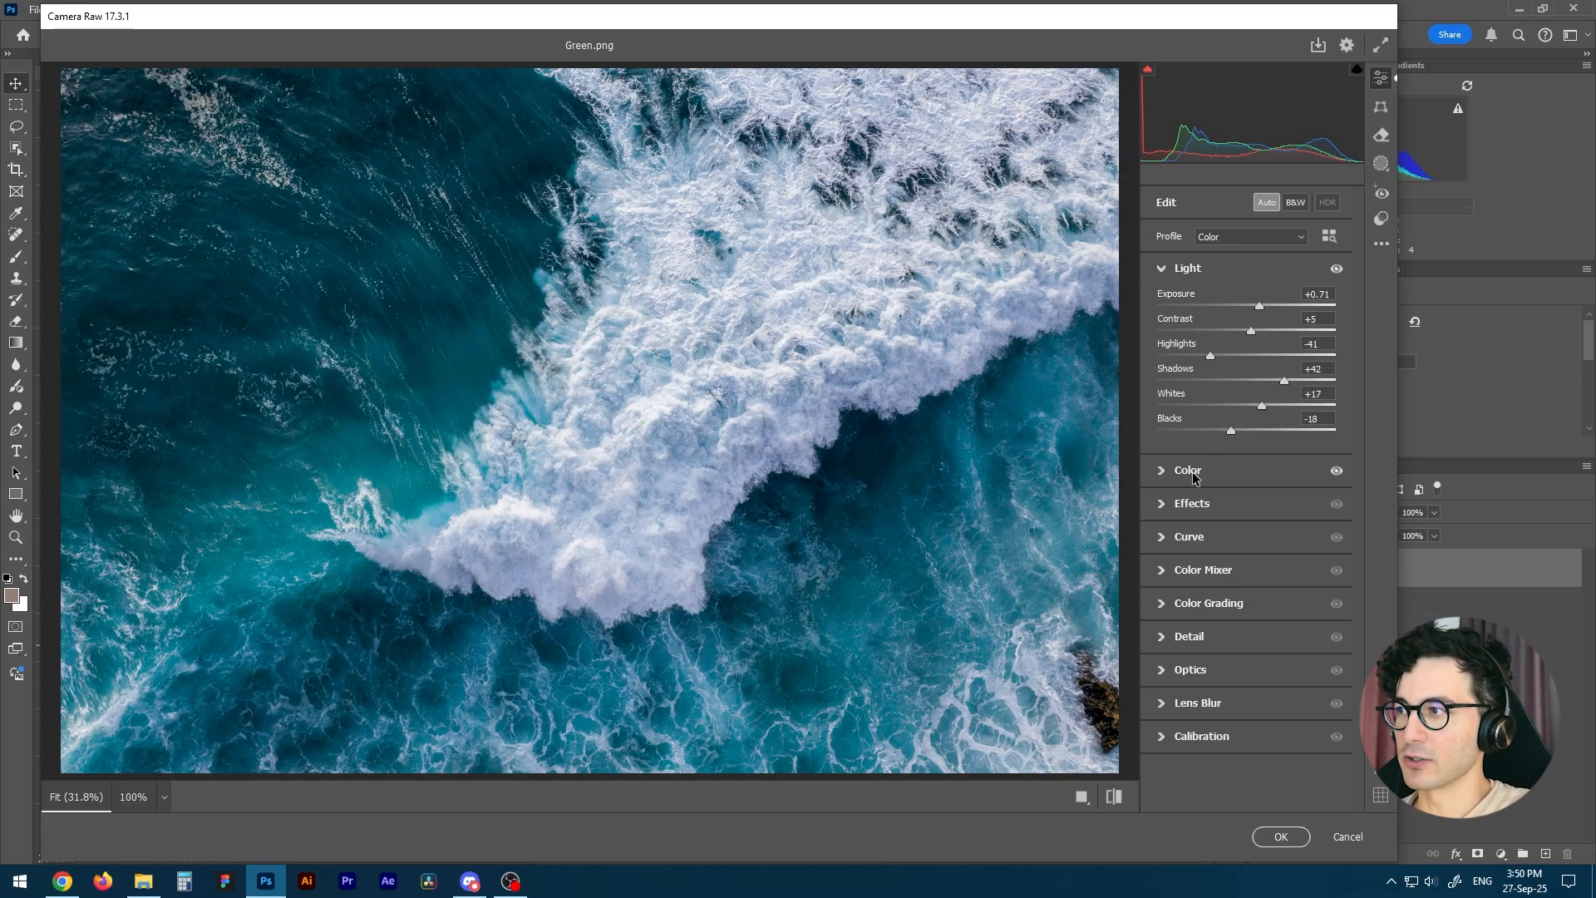
pyautogui.click(1236, 430)
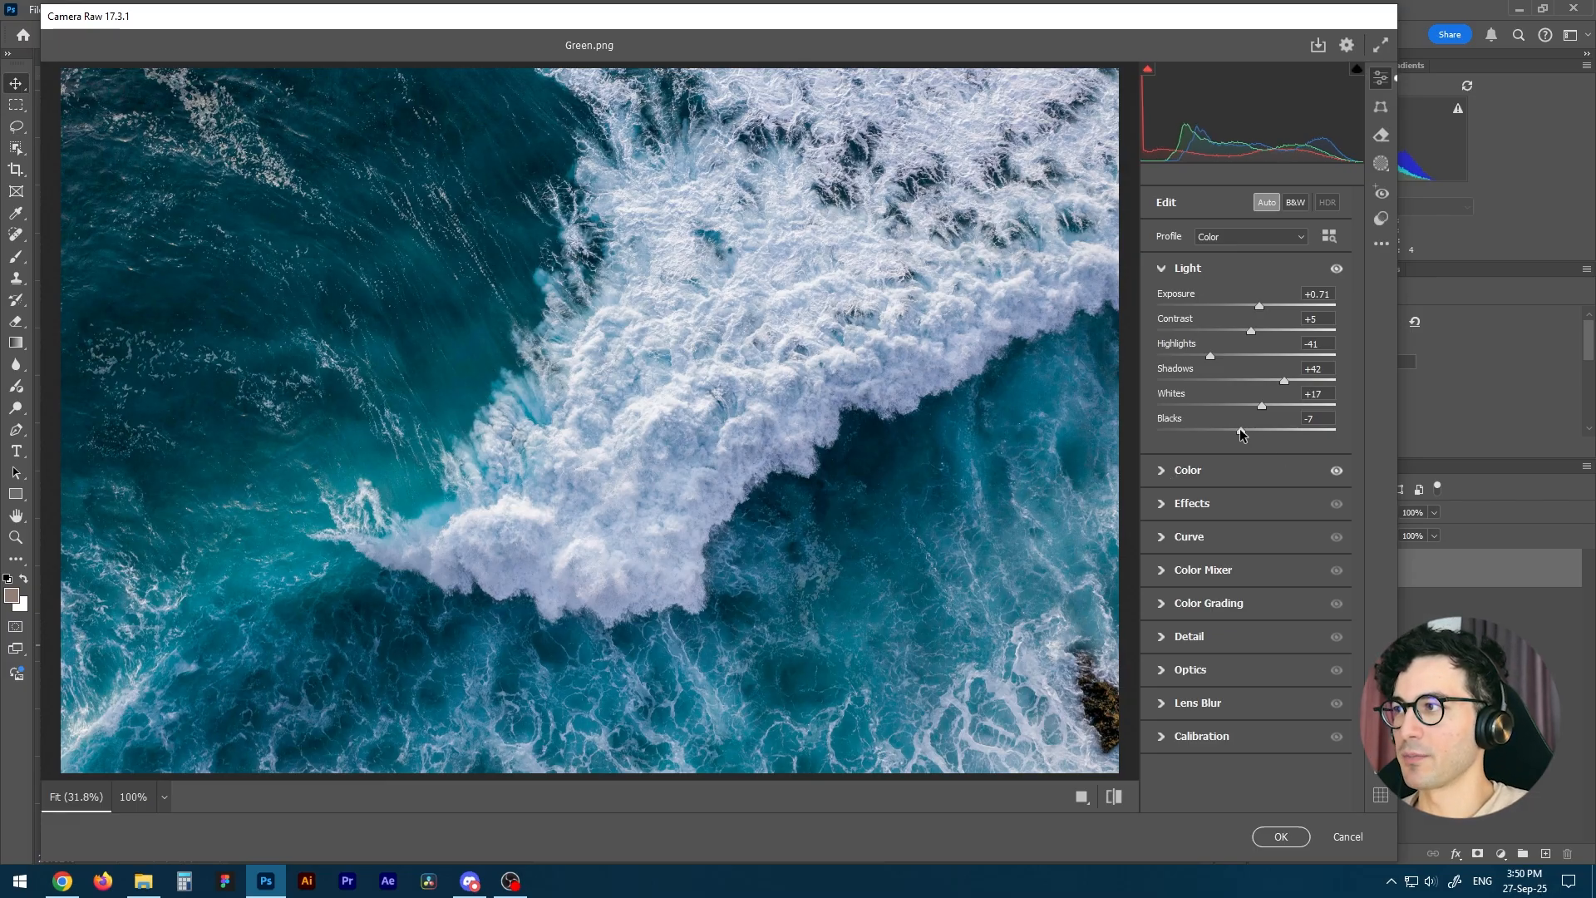
pyautogui.moveTo(1240, 428); pyautogui.dragTo(1258, 431)
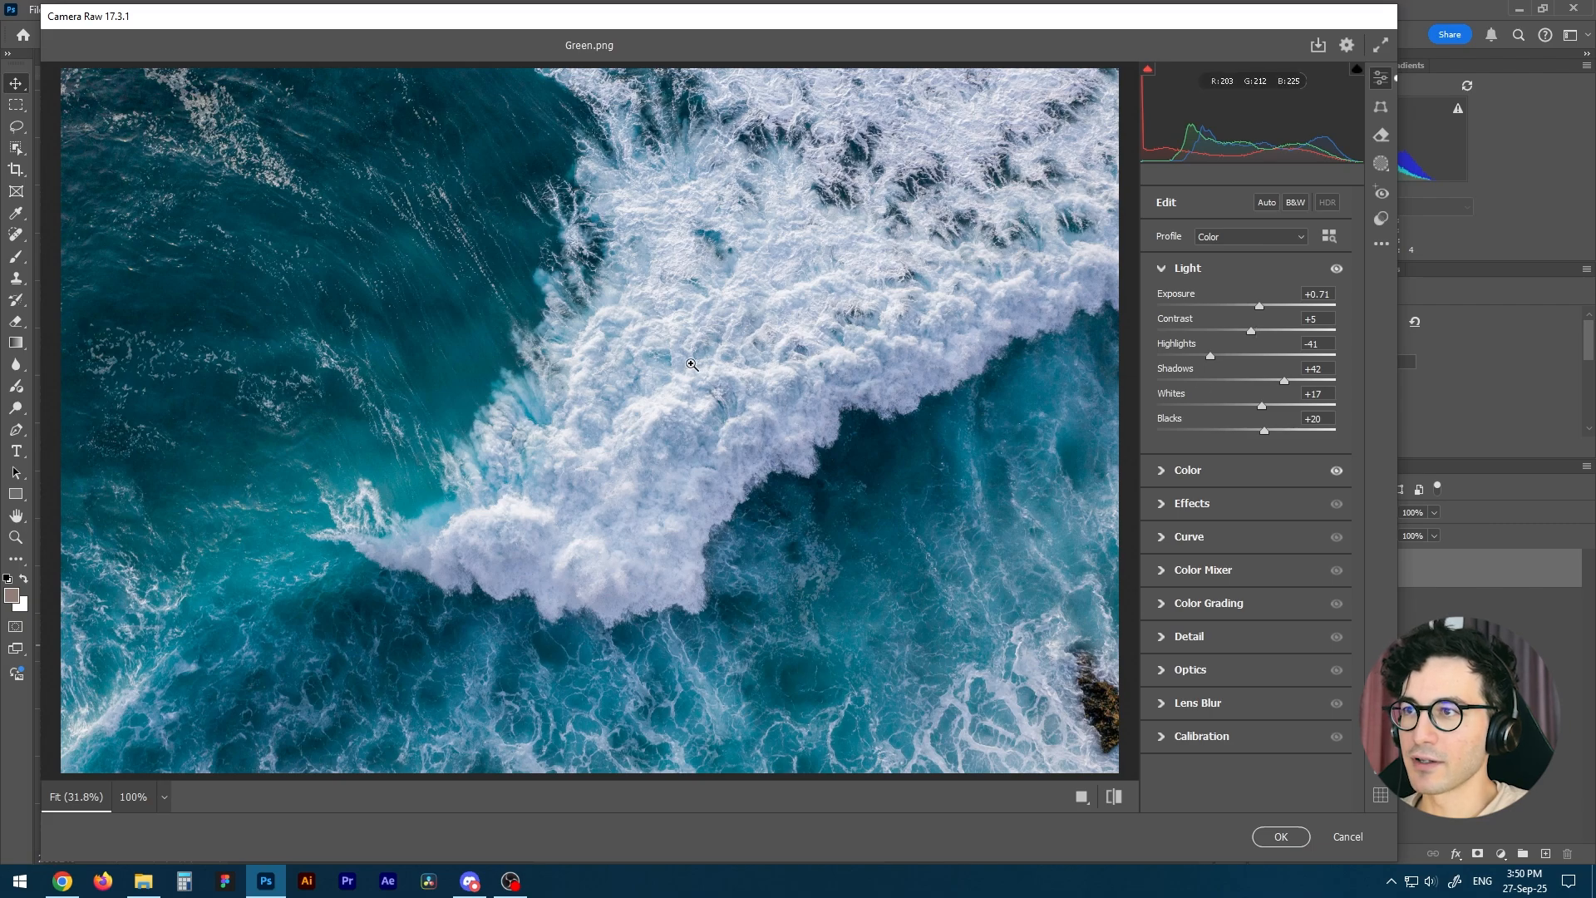
# Set Vibrance to +35 and Saturation to +5 in the Color settings.
pyautogui.click(1160, 470)
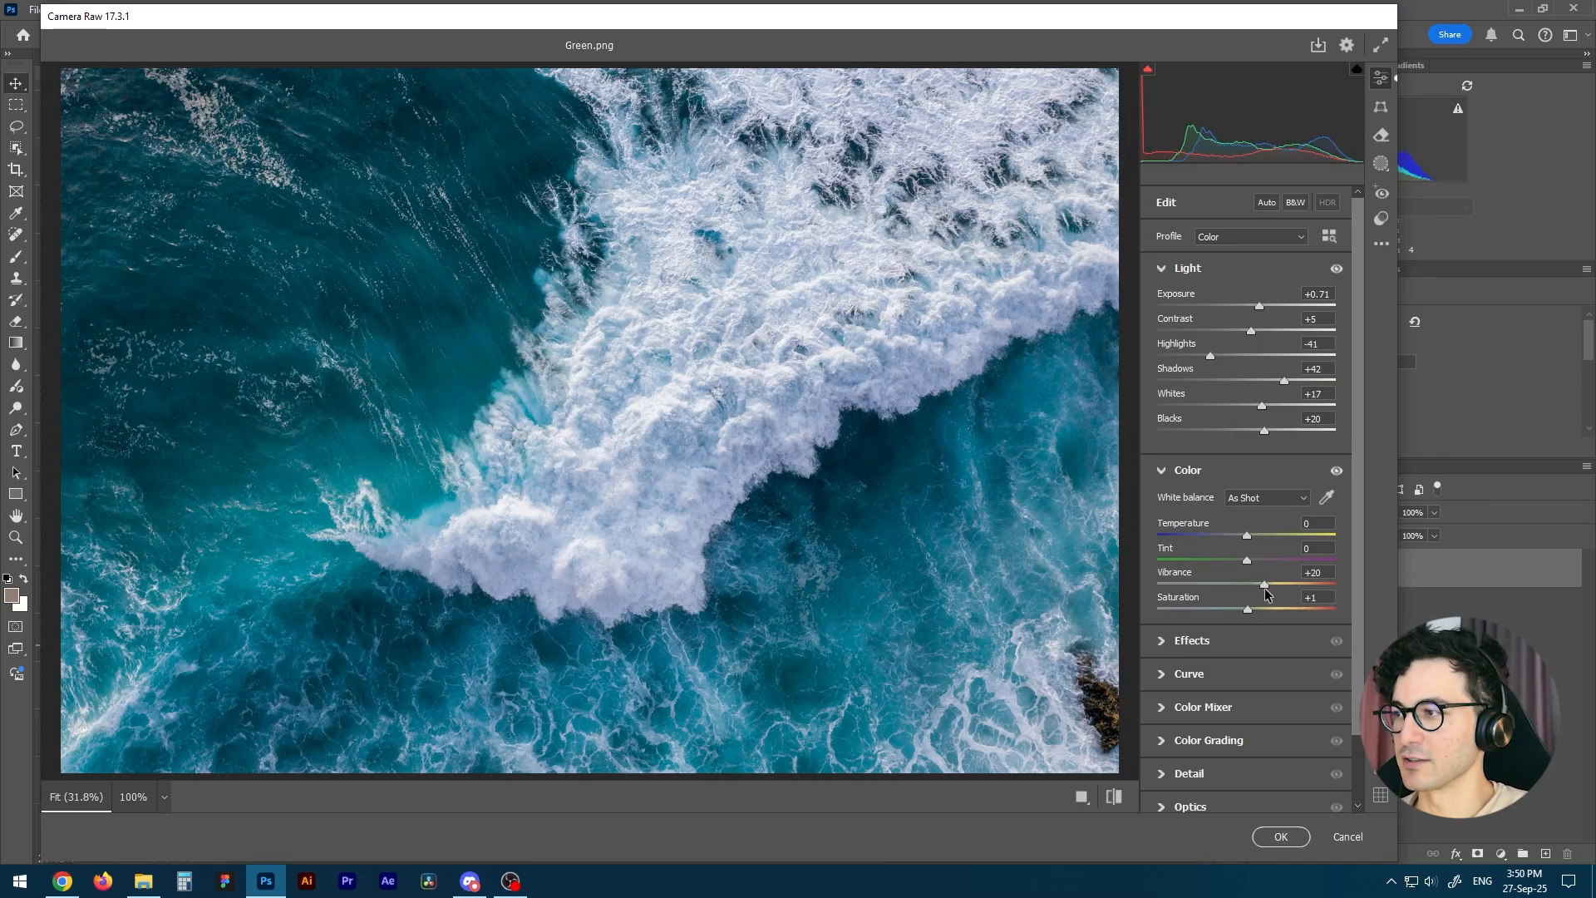
pyautogui.moveTo(1247, 609); pyautogui.dragTo(1320, 611)
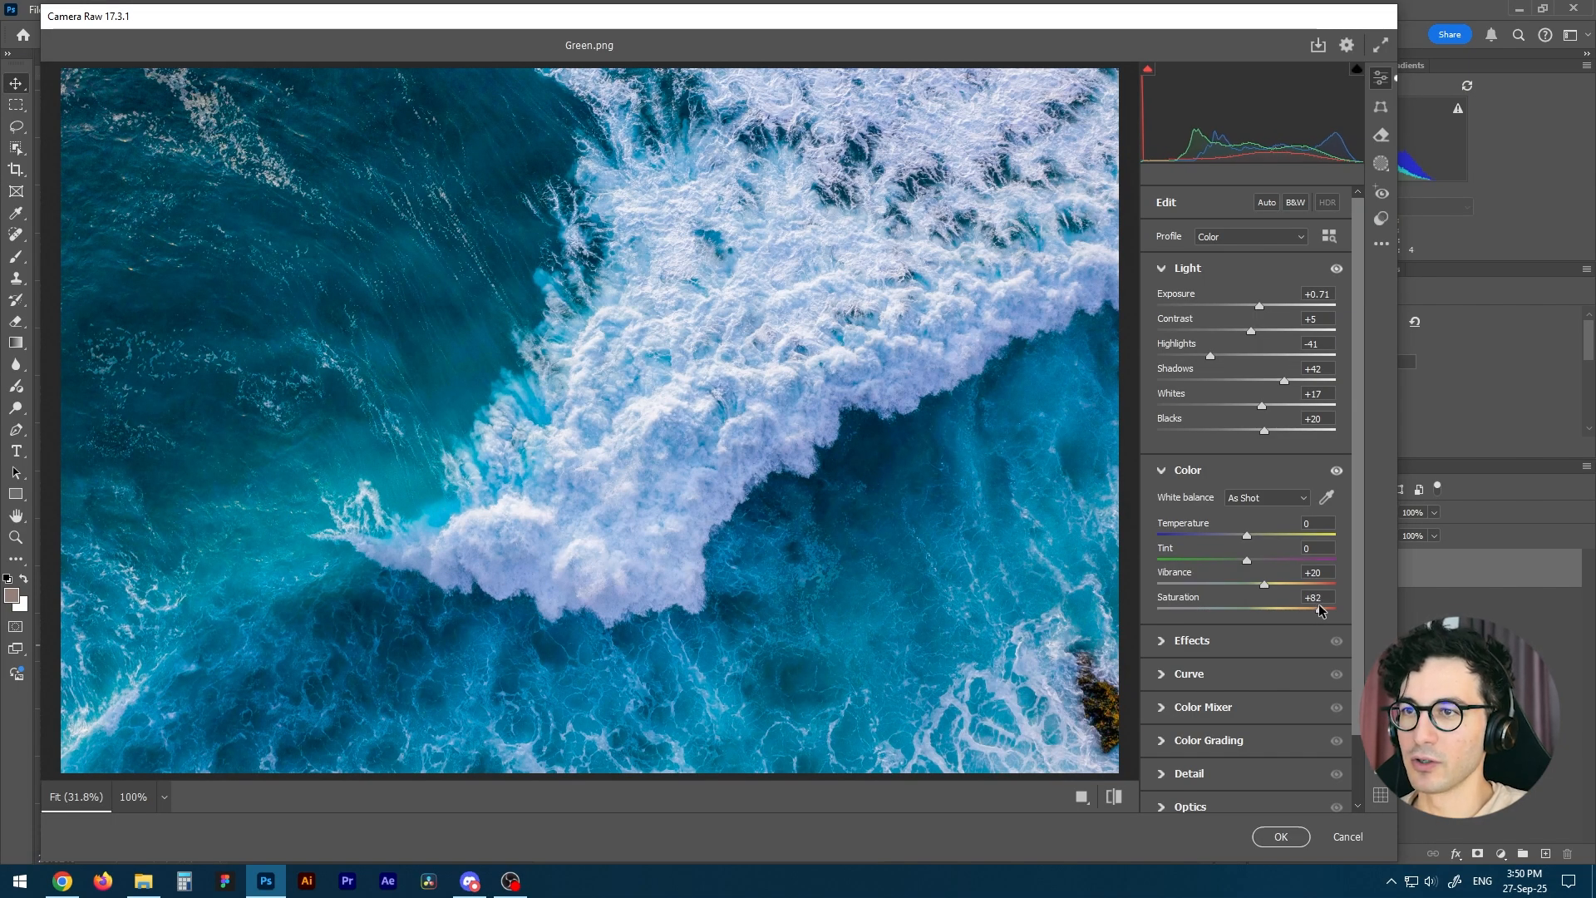
pyautogui.moveTo(1320, 609); pyautogui.dragTo(1253, 610)
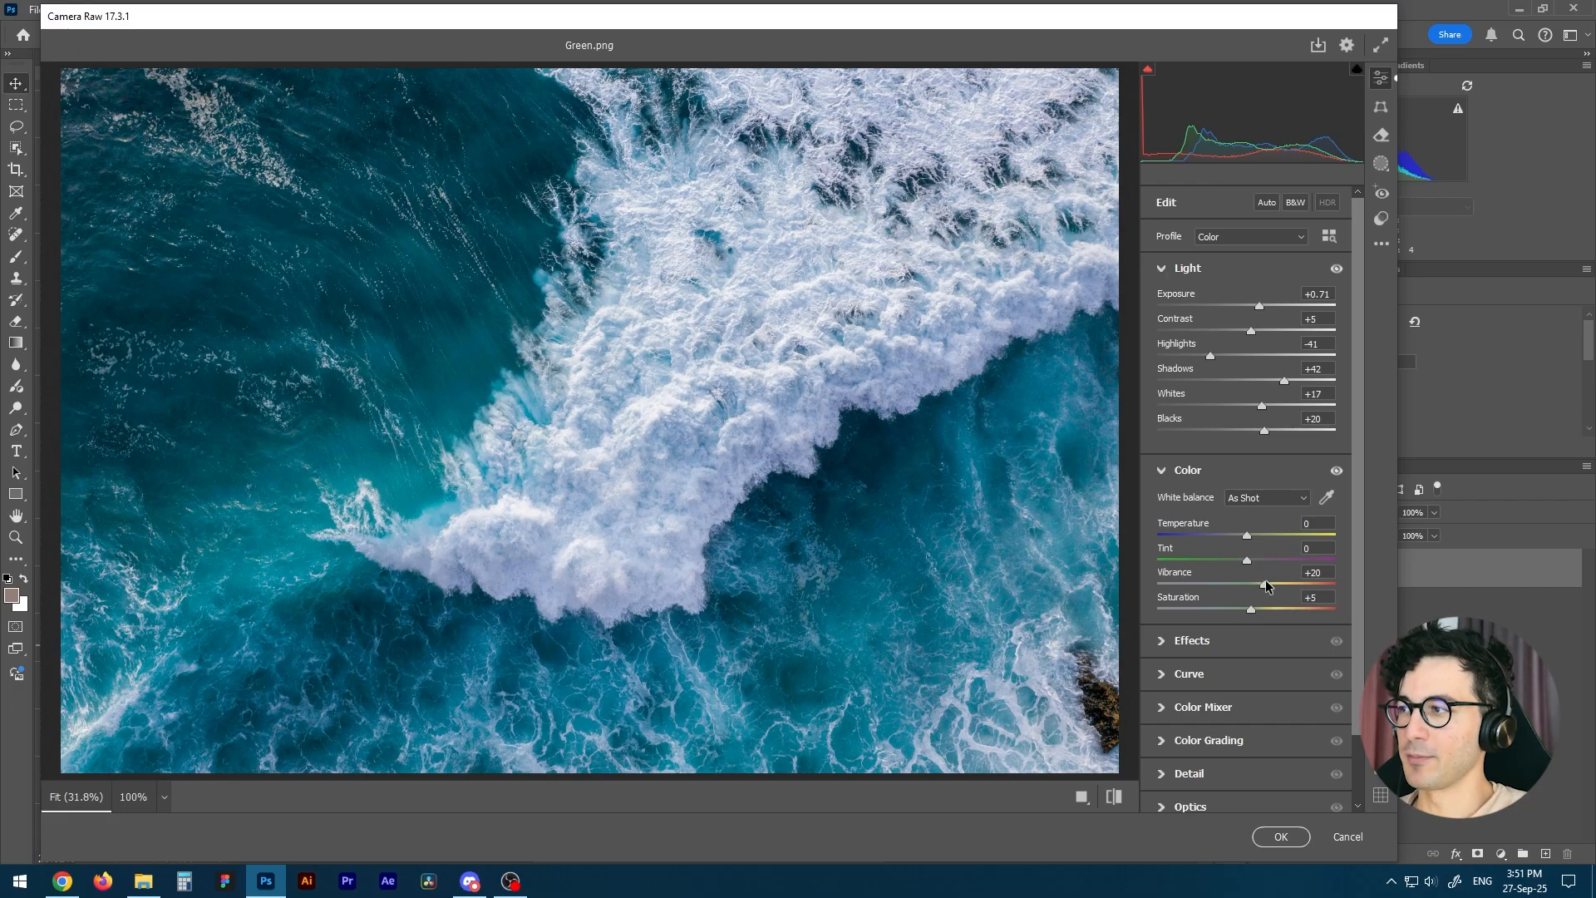
pyautogui.moveTo(1264, 581); pyautogui.dragTo(1278, 584)
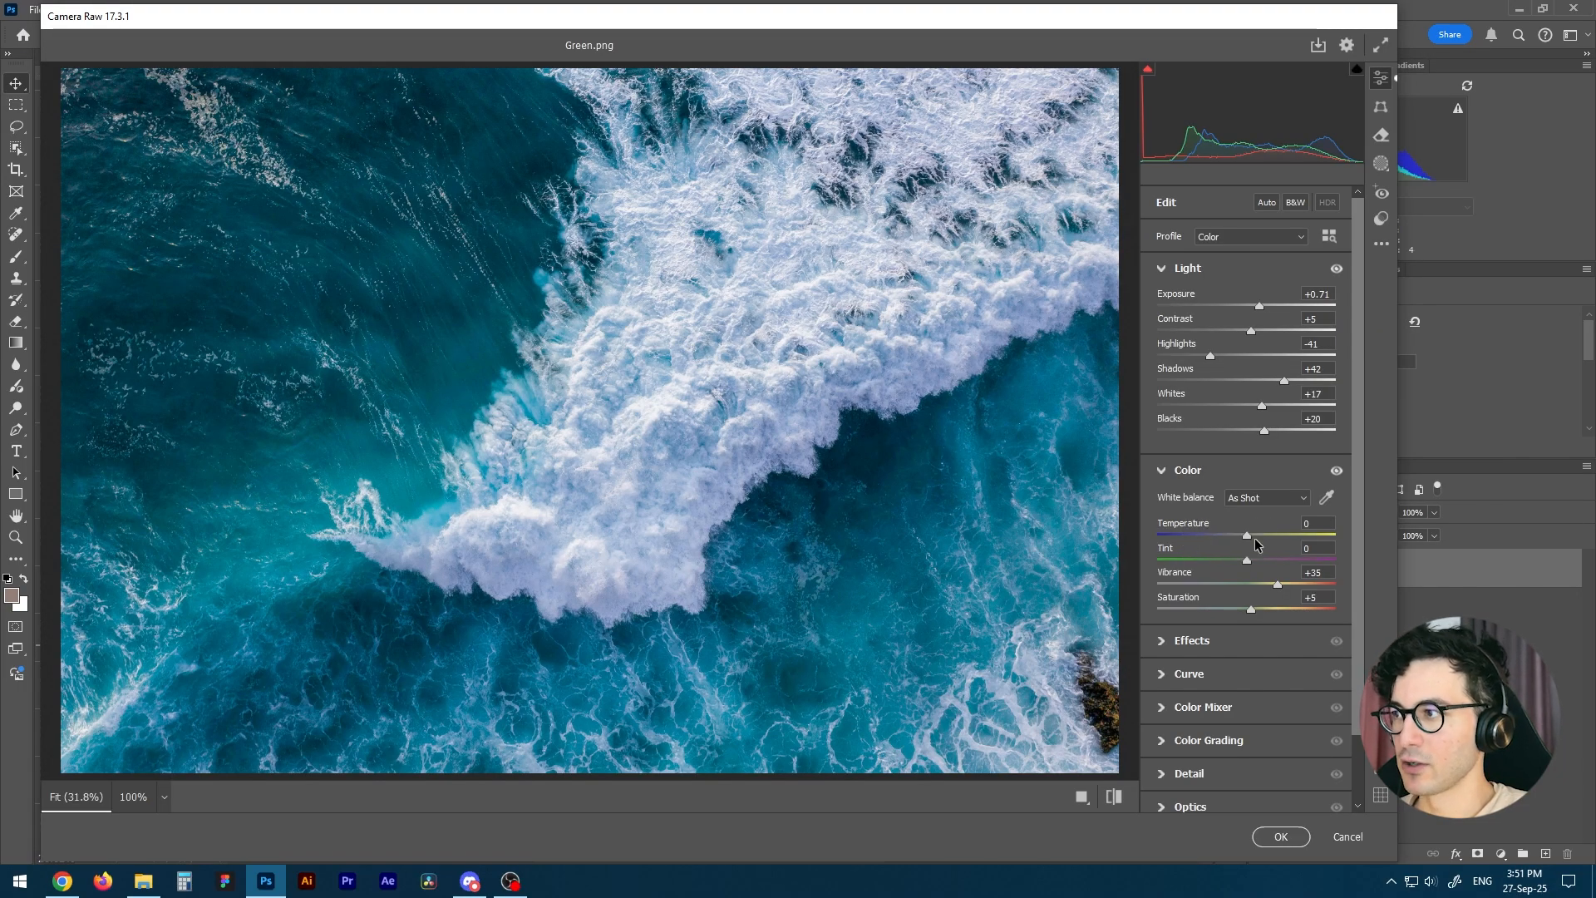
# Set Texture to +10 and Clarity to +10 in the Effects settings.
pyautogui.scroll(-1, 1357, 488)
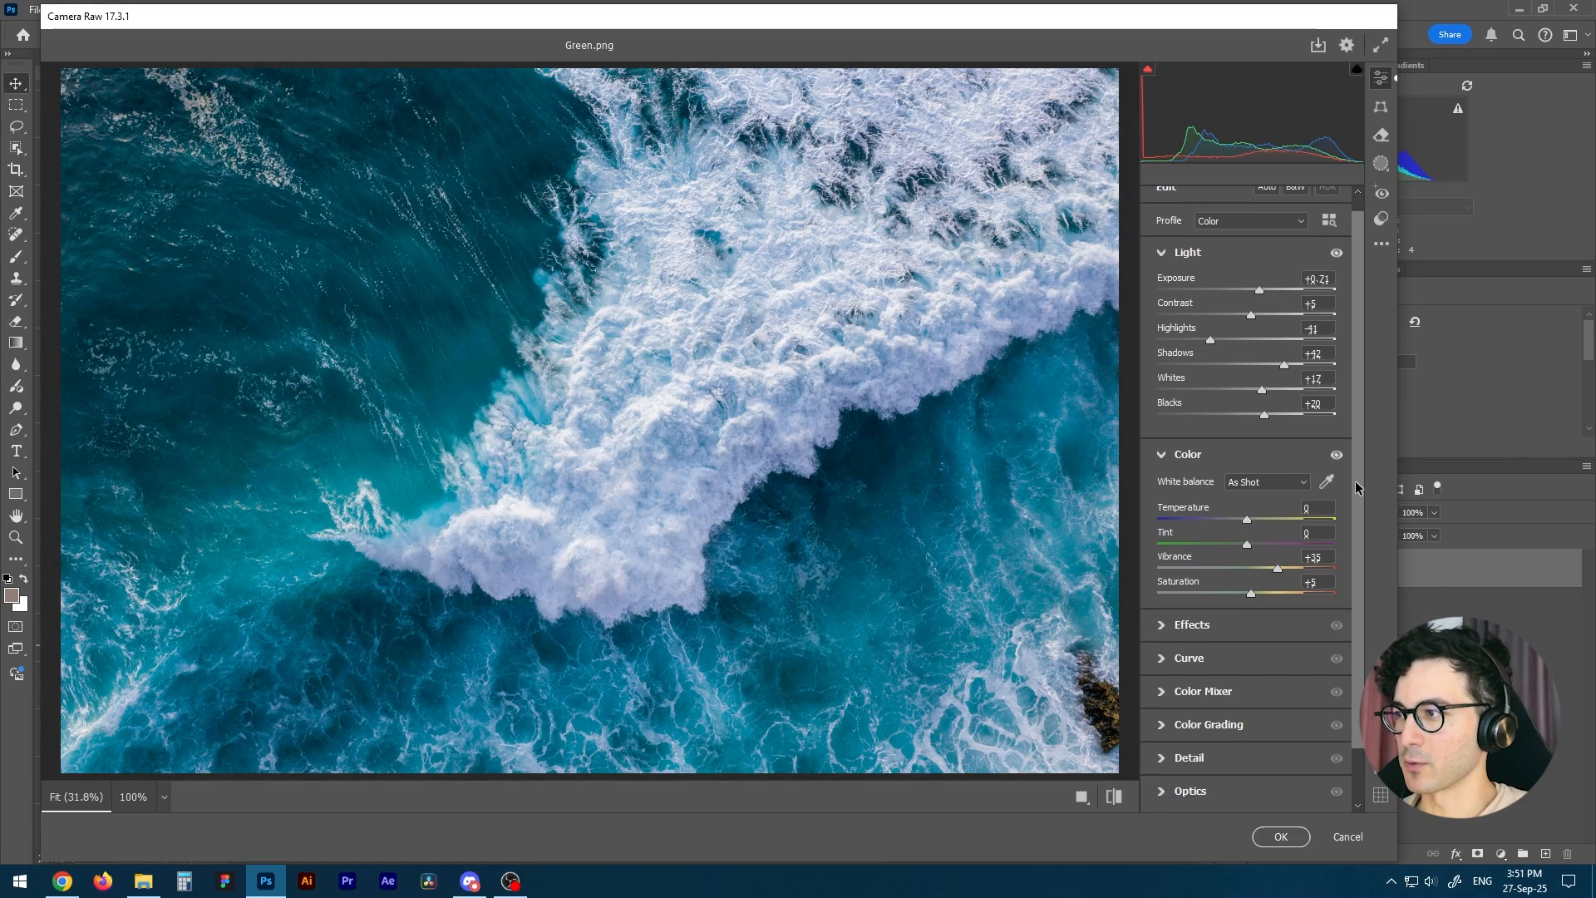
pyautogui.scroll(-3, 1353, 540)
pyautogui.click(1172, 562)
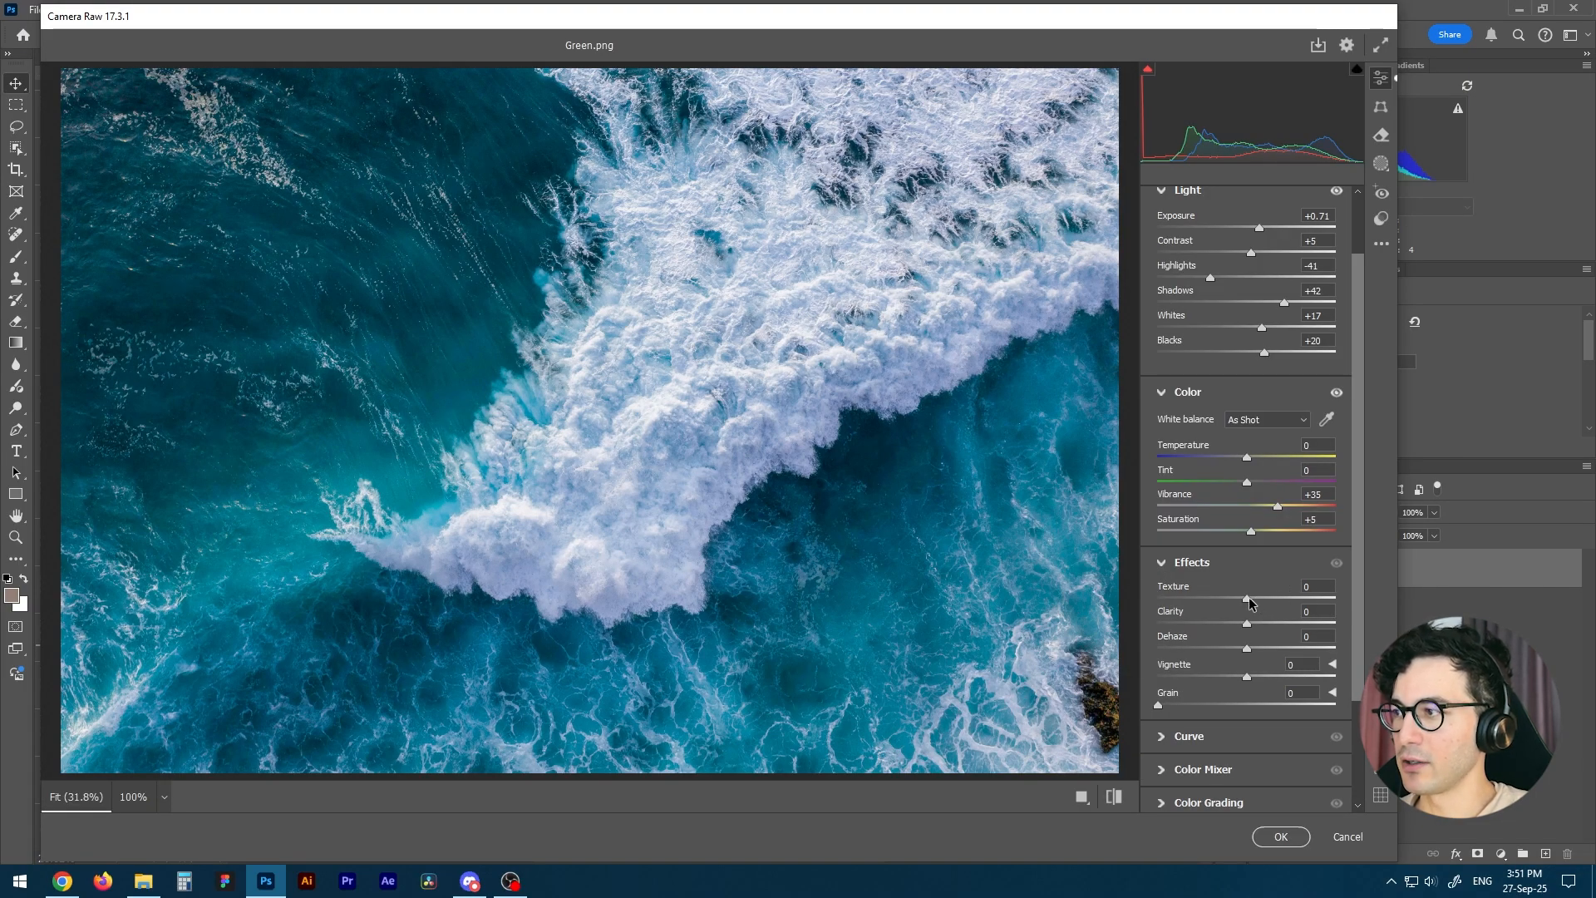
pyautogui.moveTo(1250, 602); pyautogui.dragTo(1258, 605)
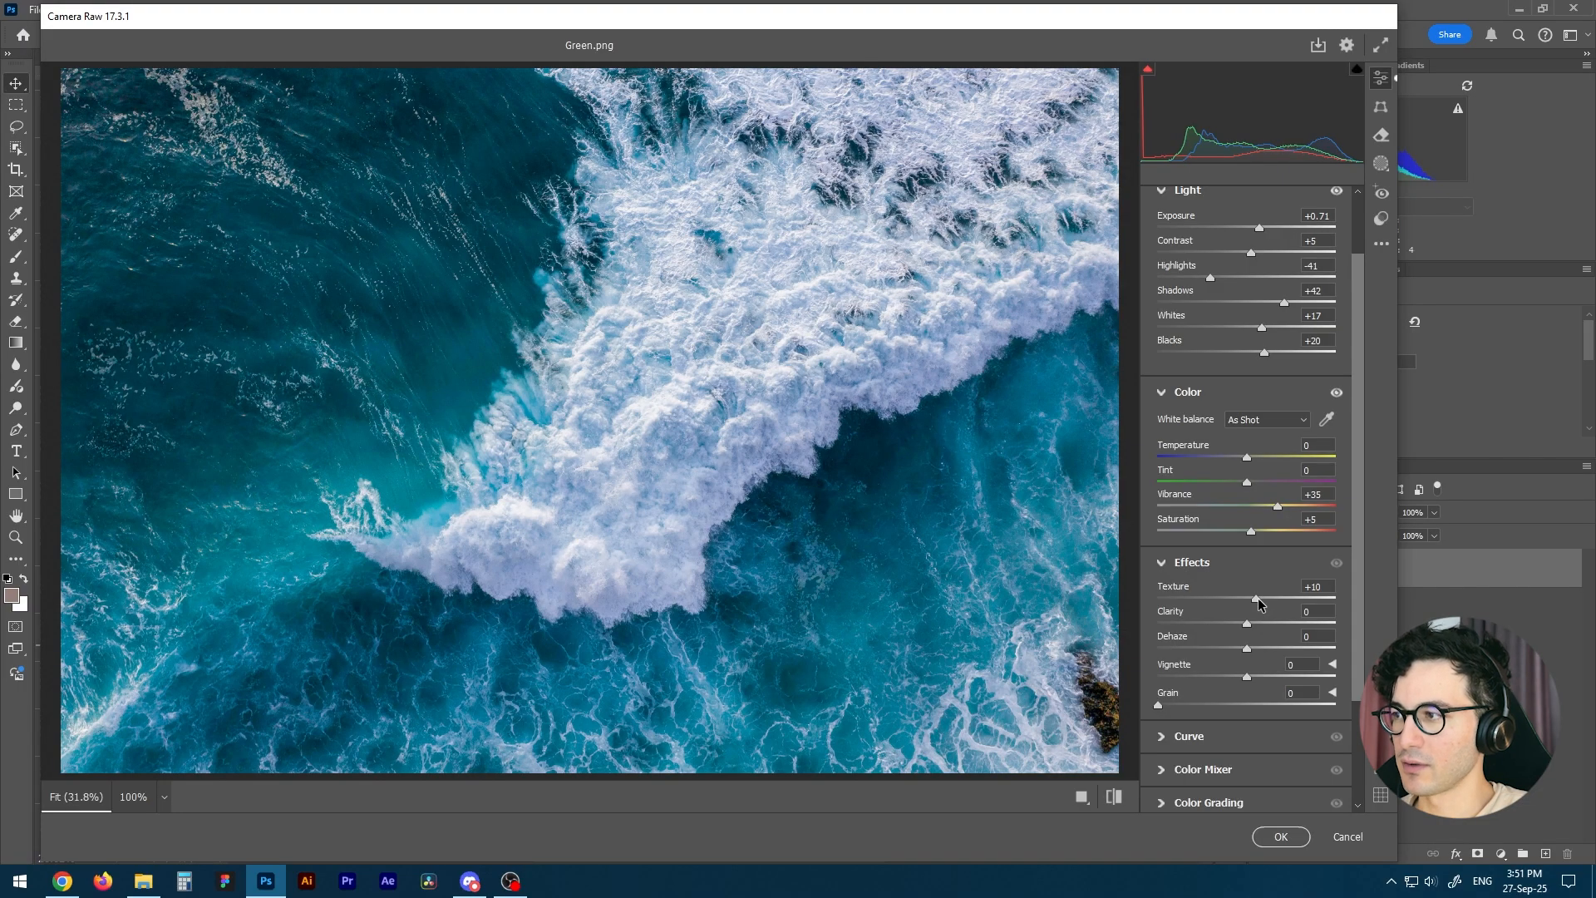
pyautogui.moveTo(1247, 624); pyautogui.dragTo(1256, 625)
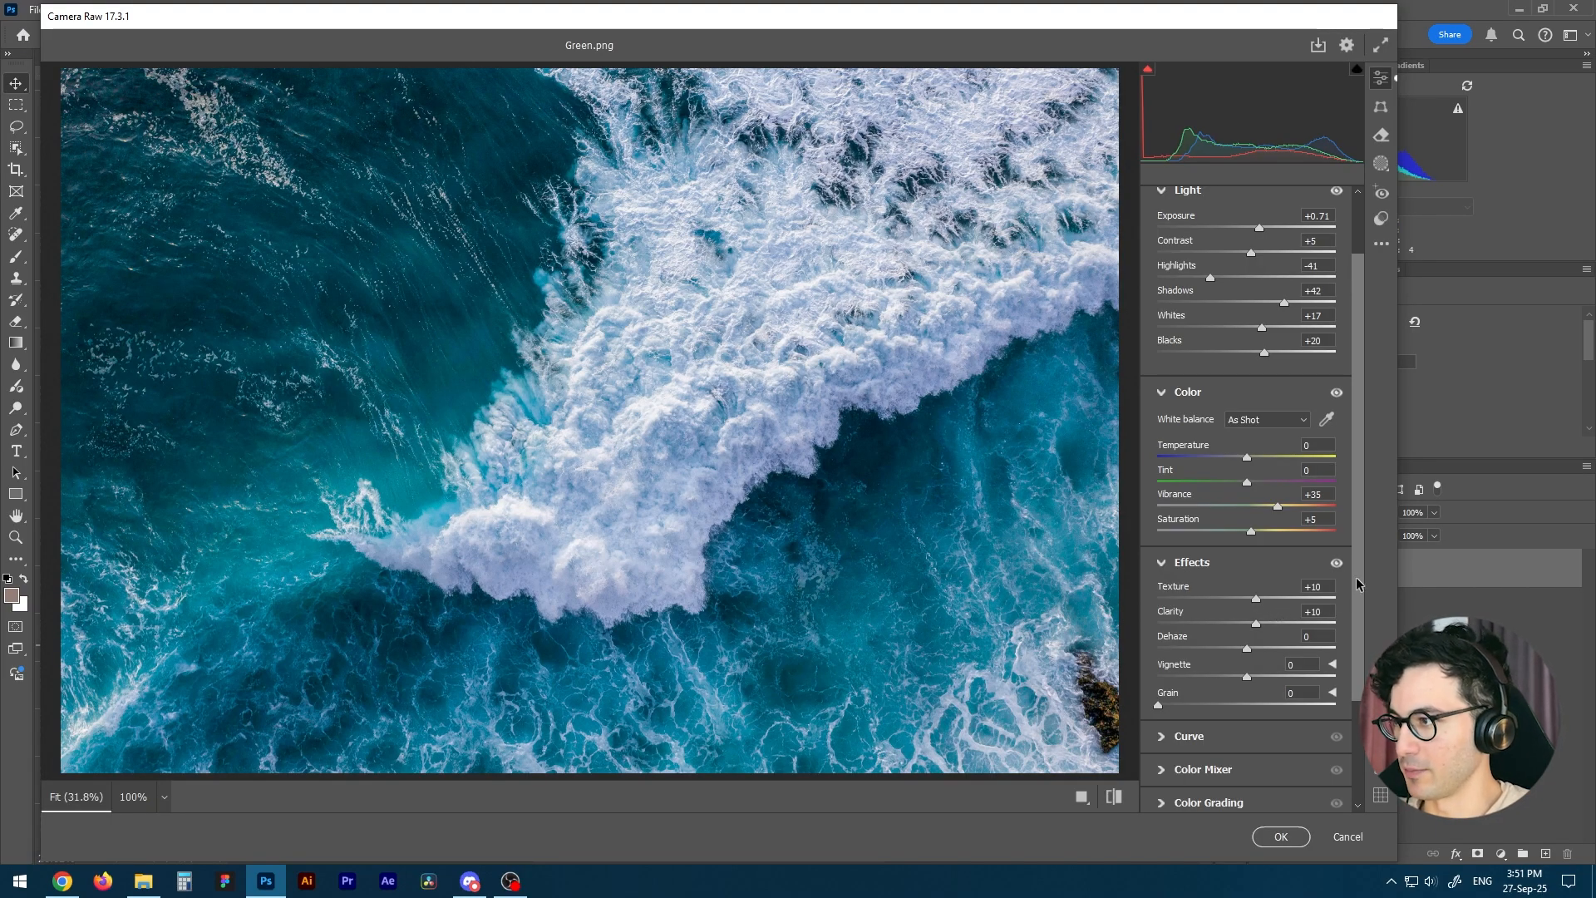
# Try a Grain amount of about 63 on the enlarged image and reset Grain to 0.
pyautogui.scroll(-4, 1357, 584)
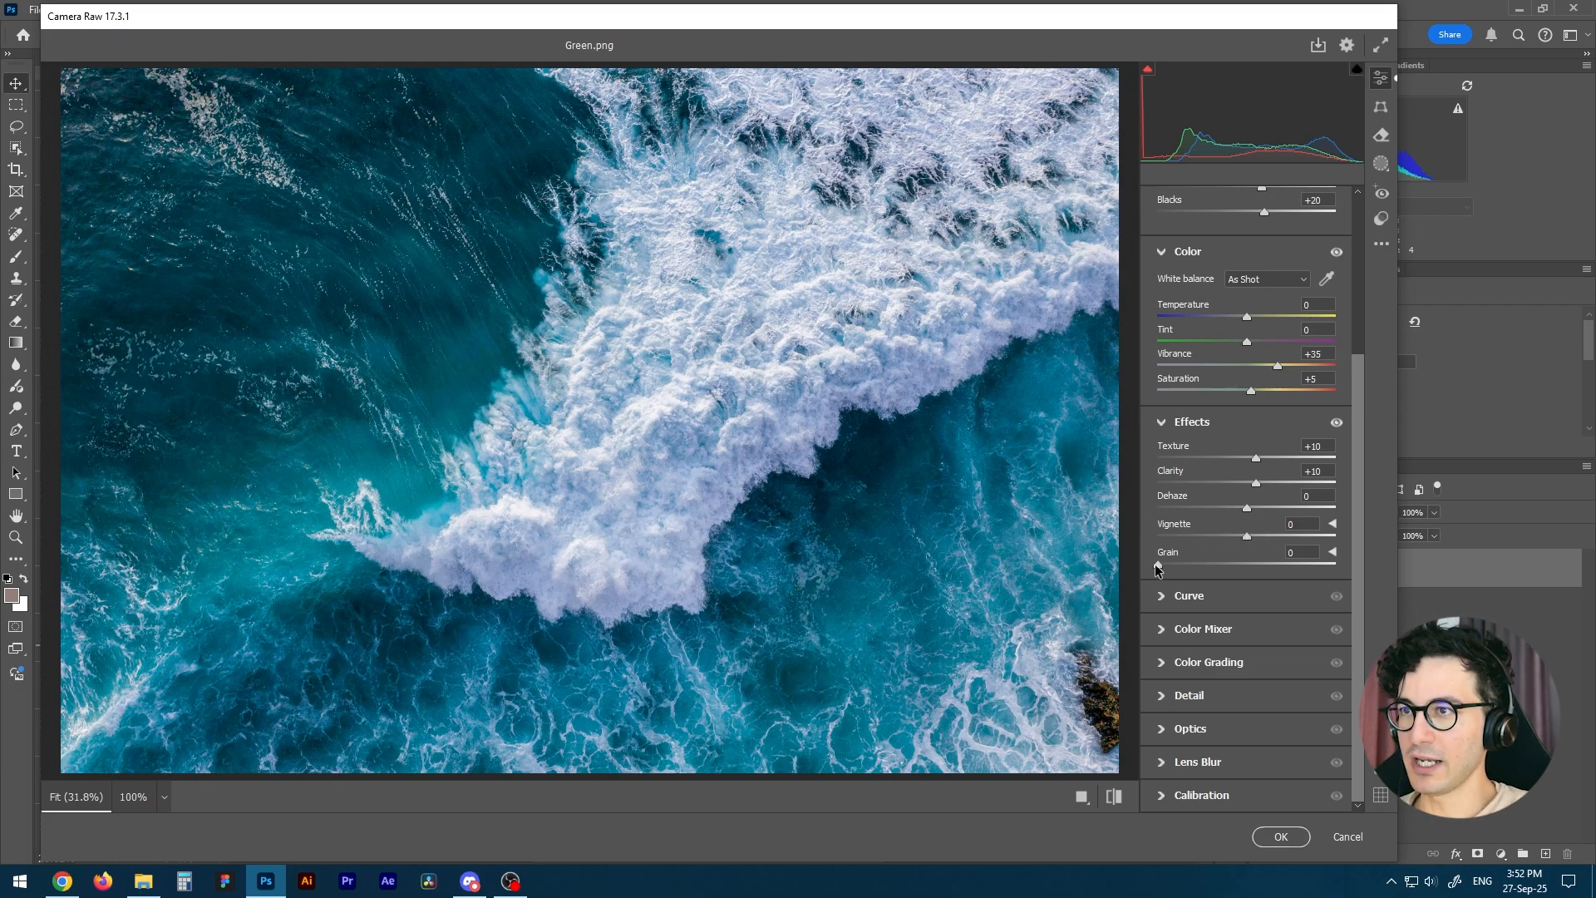
pyautogui.moveTo(1155, 563); pyautogui.dragTo(1200, 566)
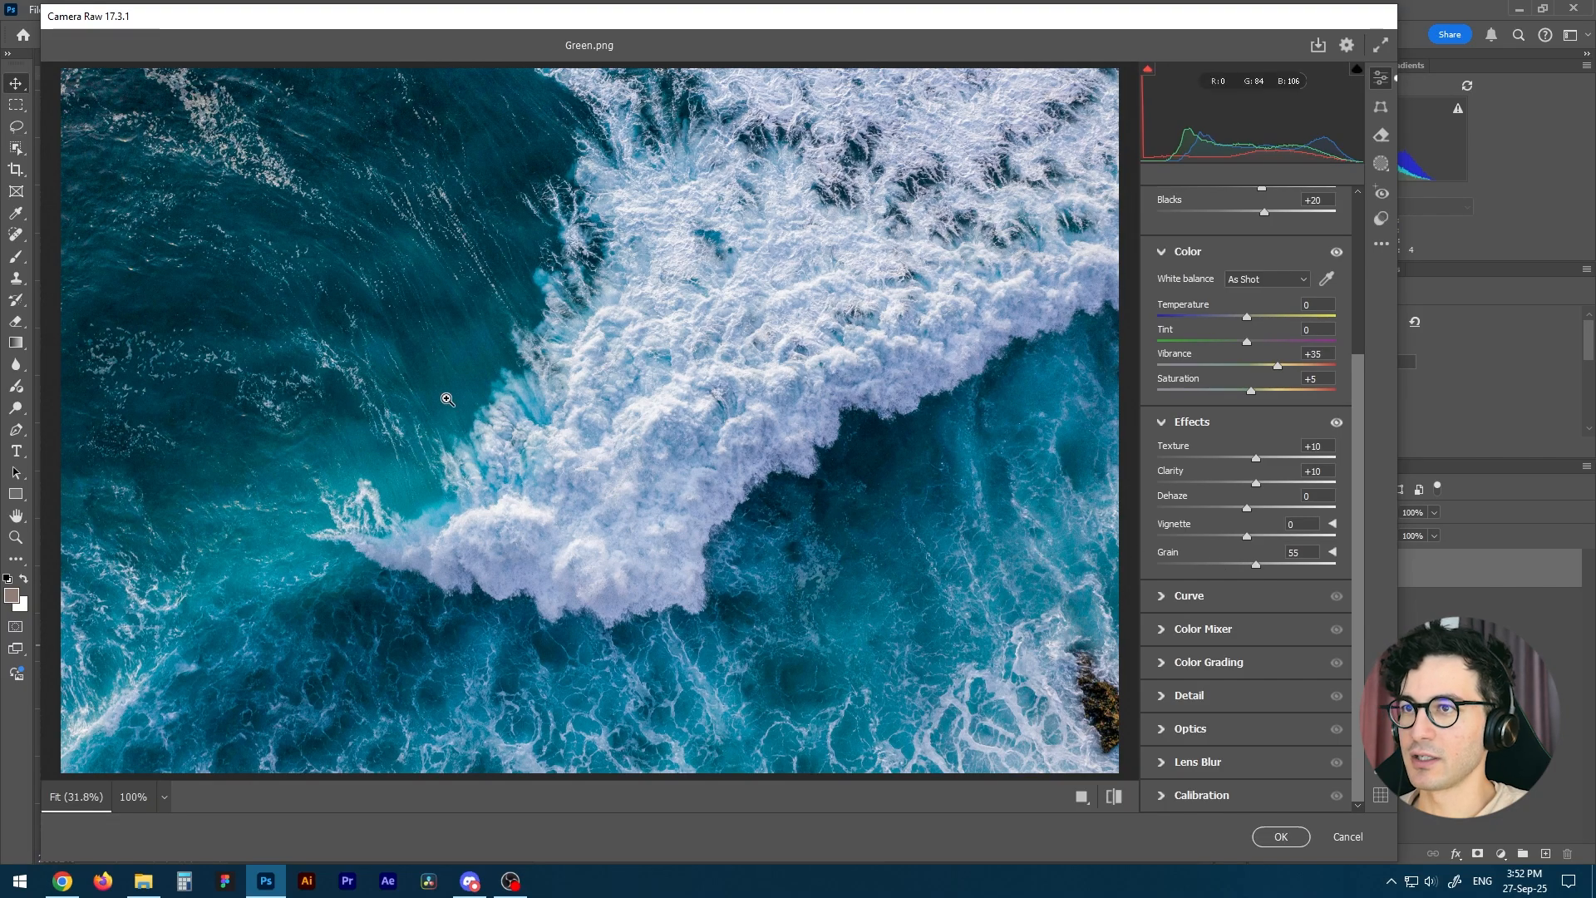
pyautogui.moveTo(447, 398); pyautogui.dragTo(630, 407)
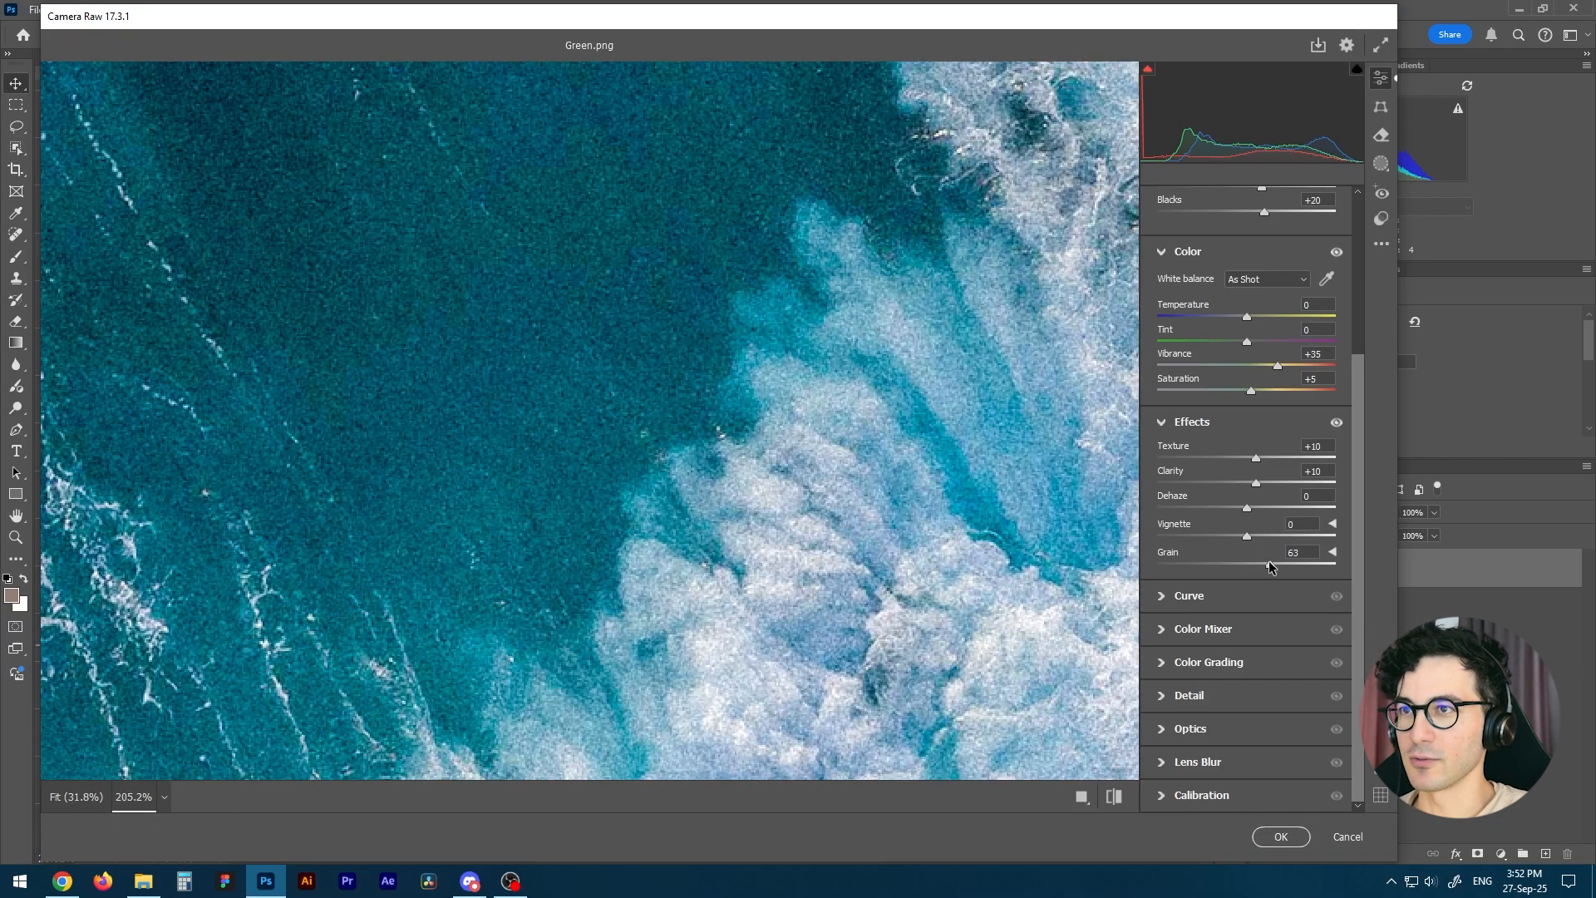
pyautogui.moveTo(1257, 565); pyautogui.dragTo(1149, 566)
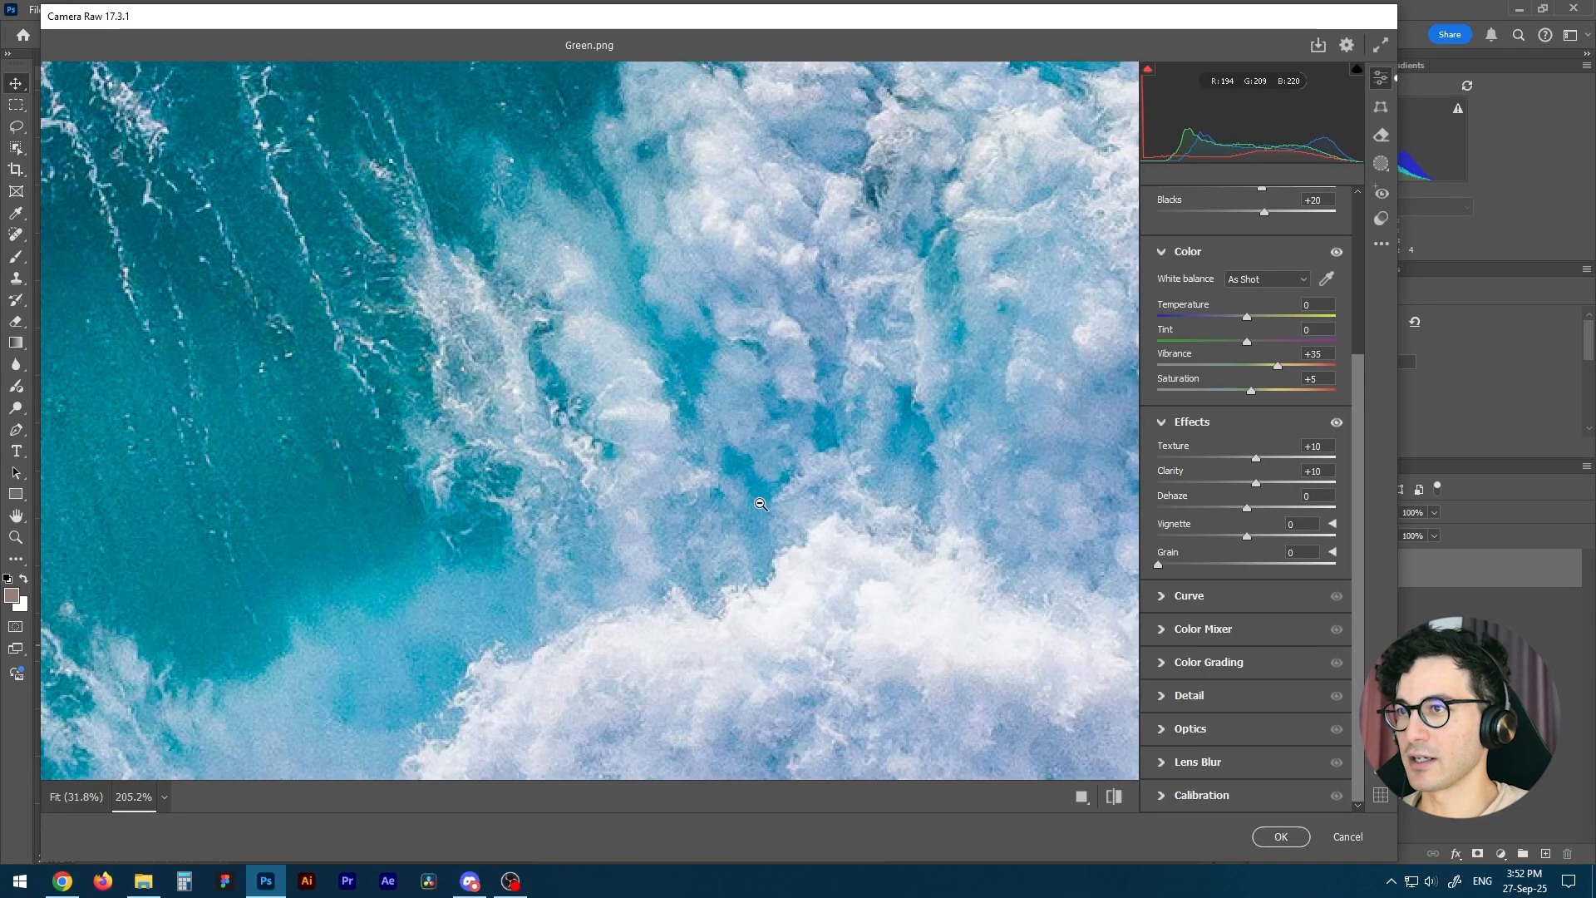
pyautogui.keyDown('alt'); pyautogui.click(754, 486); pyautogui.keyUp('alt')
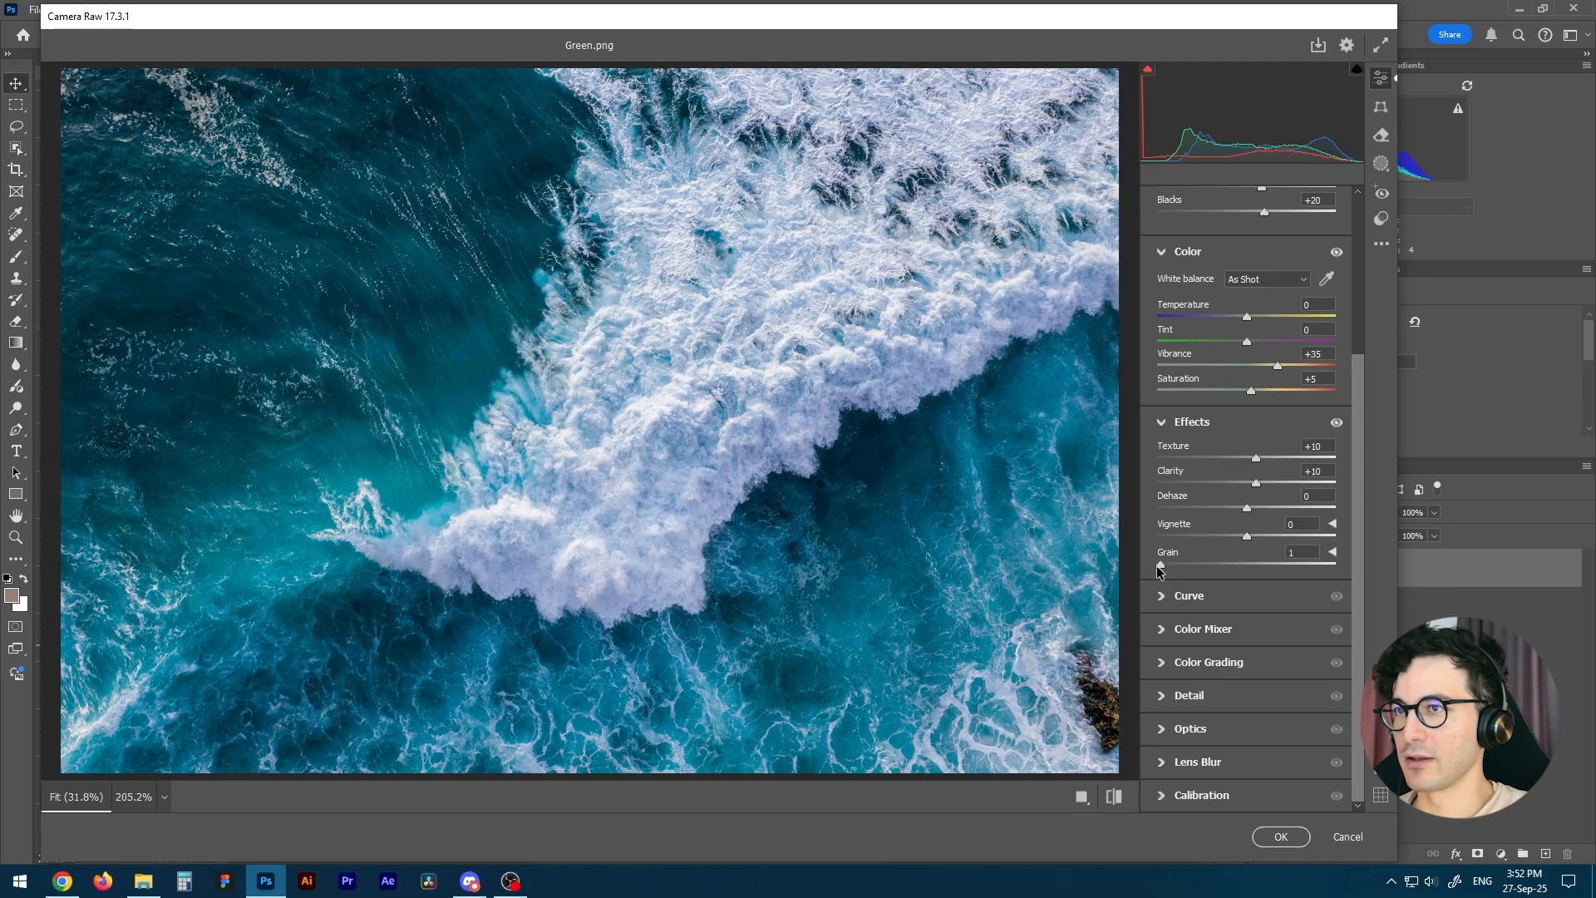
pyautogui.moveTo(1157, 567)
pyautogui.mouseDown()
pyautogui.moveTo(1283, 562)
pyautogui.moveTo(1148, 596)
pyautogui.mouseUp()
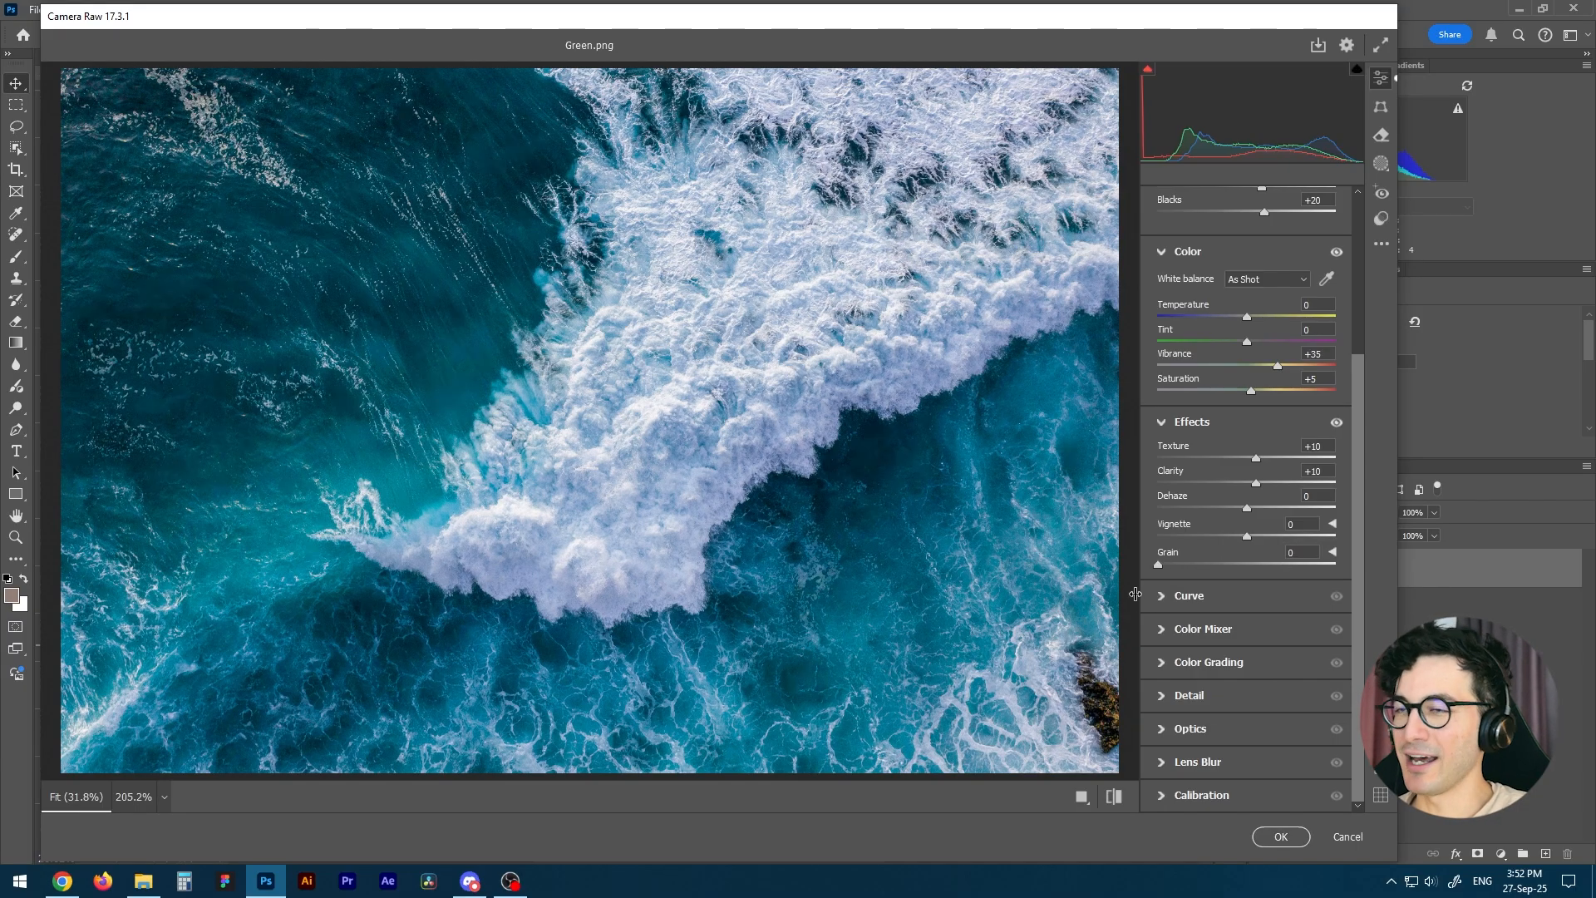
# Shape a slight S-curve on the main point curve, with points at input 65, output 58 and input 194, output 199.
pyautogui.click(1163, 597)
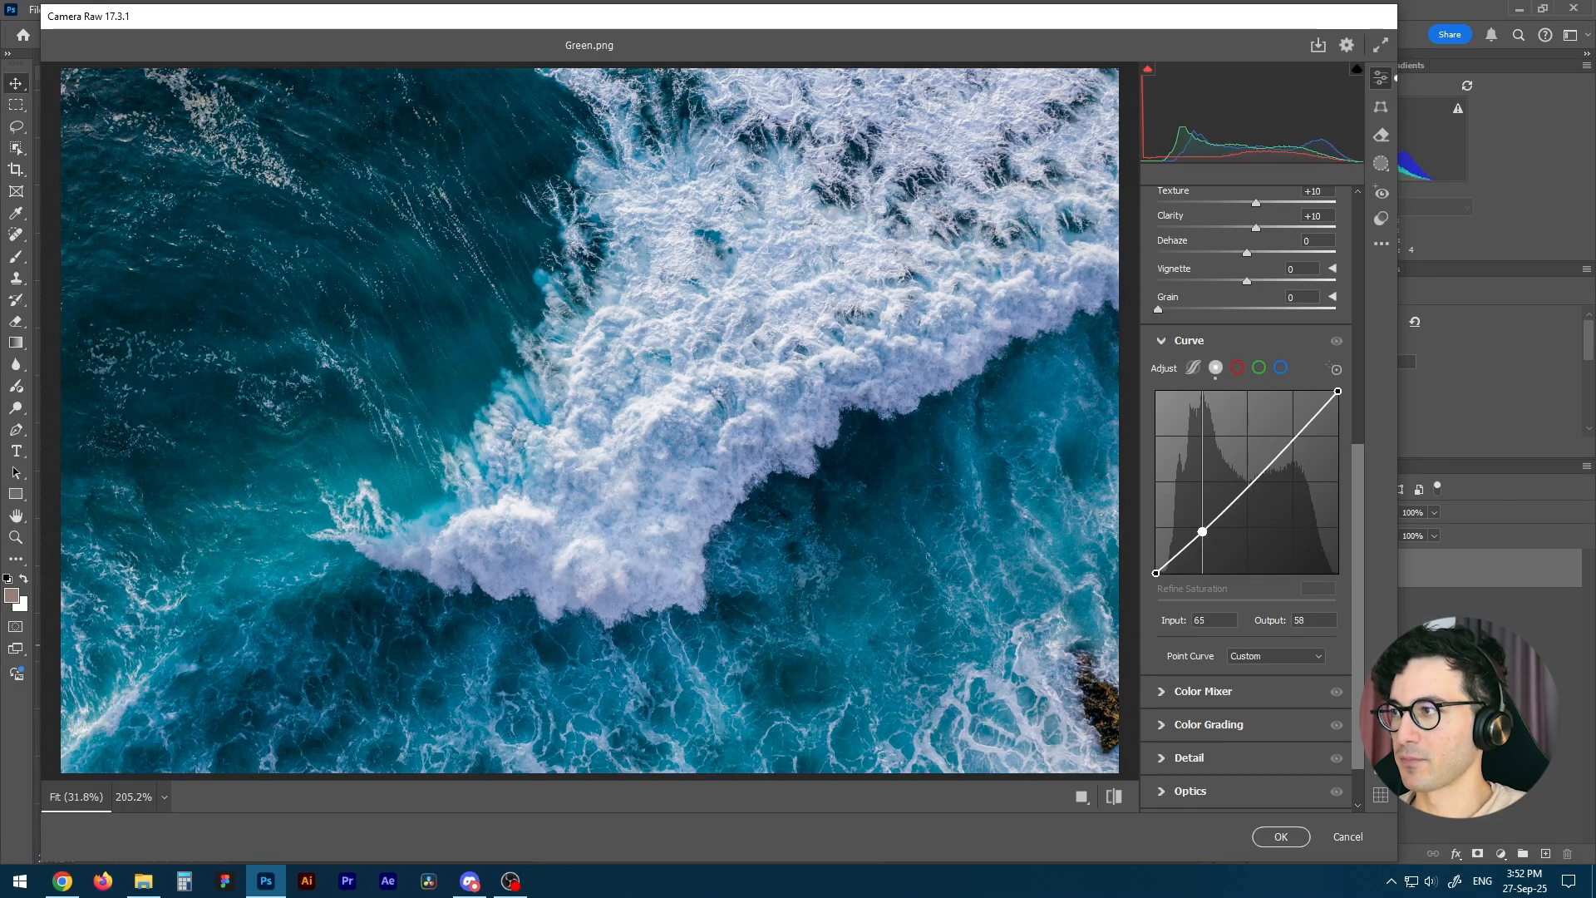
pyautogui.moveTo(1202, 526); pyautogui.dragTo(1202, 532)
pyautogui.moveTo(1295, 438); pyautogui.dragTo(1294, 430)
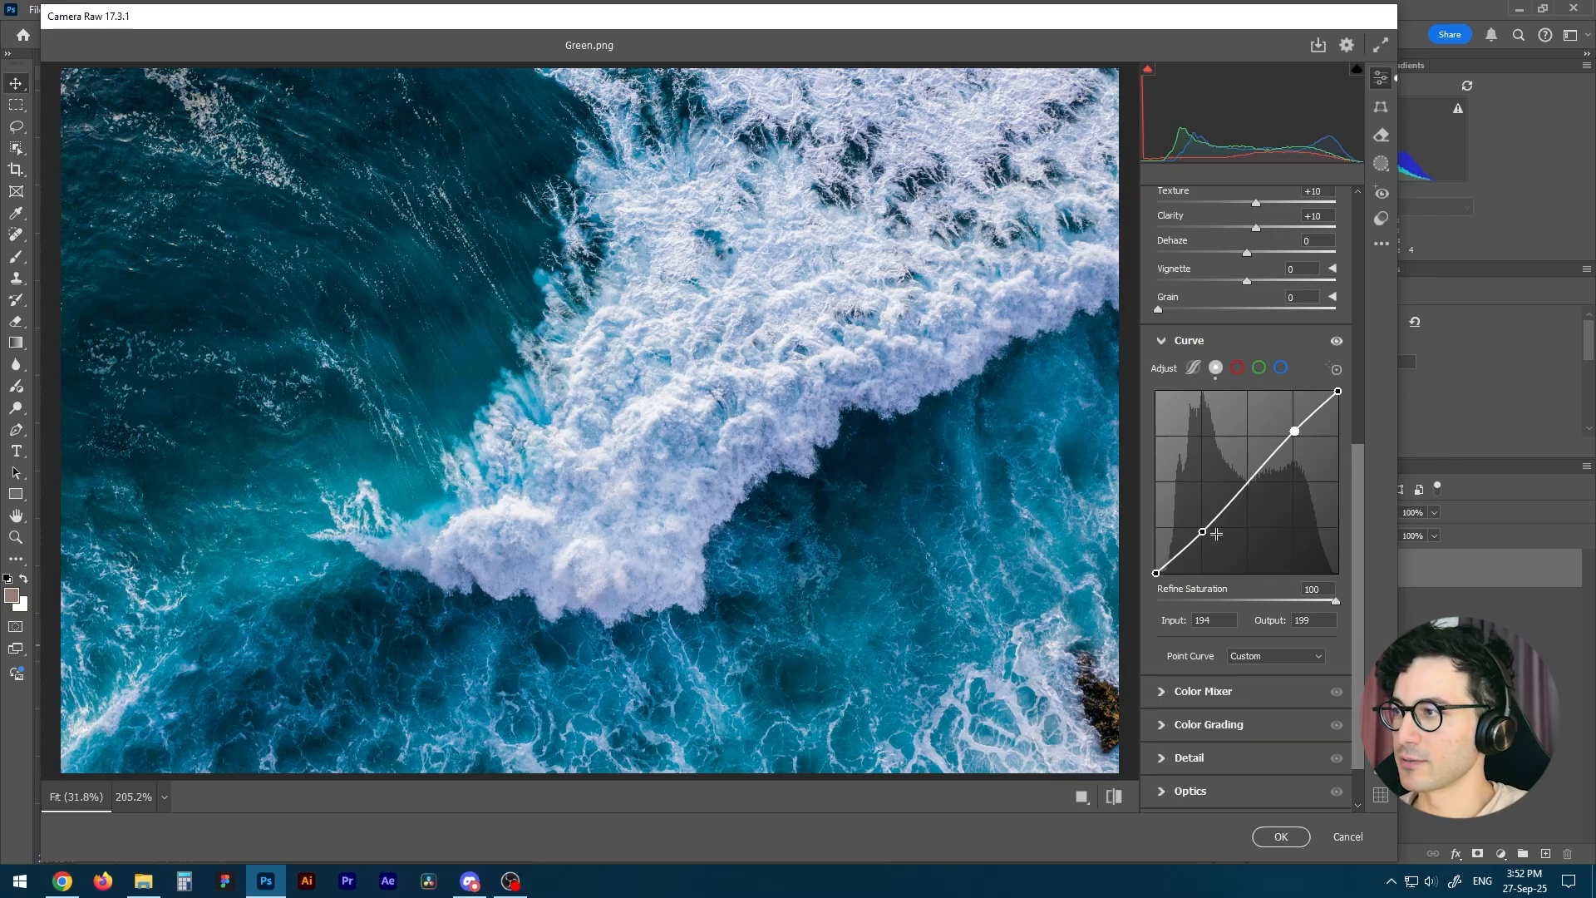
# Adjust the red channel curve, moving its black point to input 7, output 0 and its white point to input 255, output 246.
pyautogui.click(1237, 368)
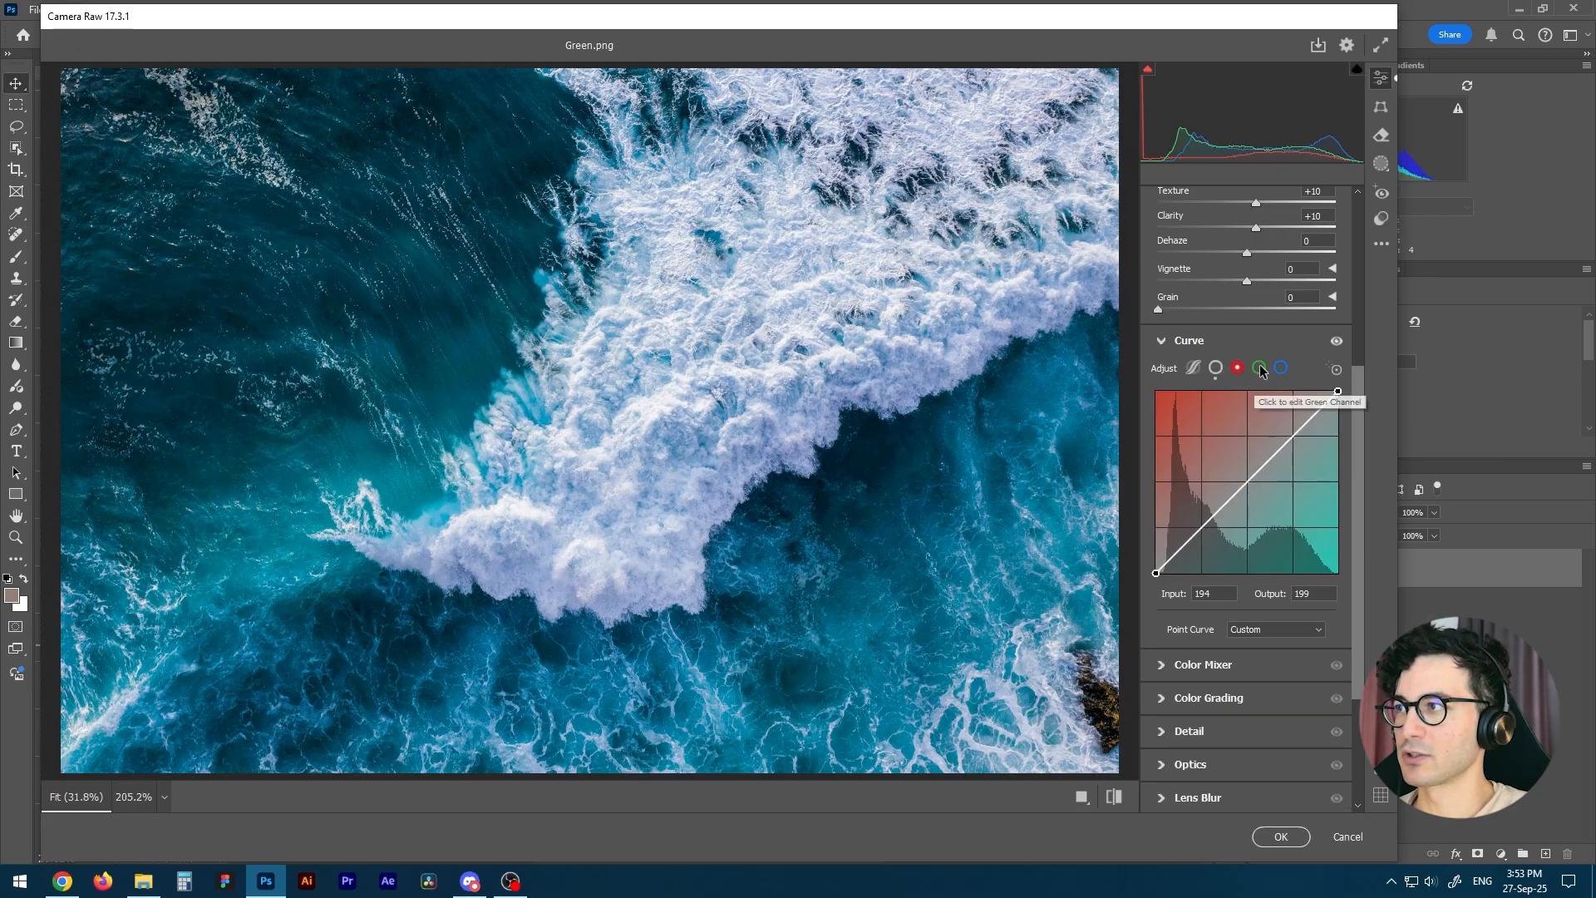
pyautogui.click(1260, 368)
pyautogui.click(1281, 369)
pyautogui.click(1236, 368)
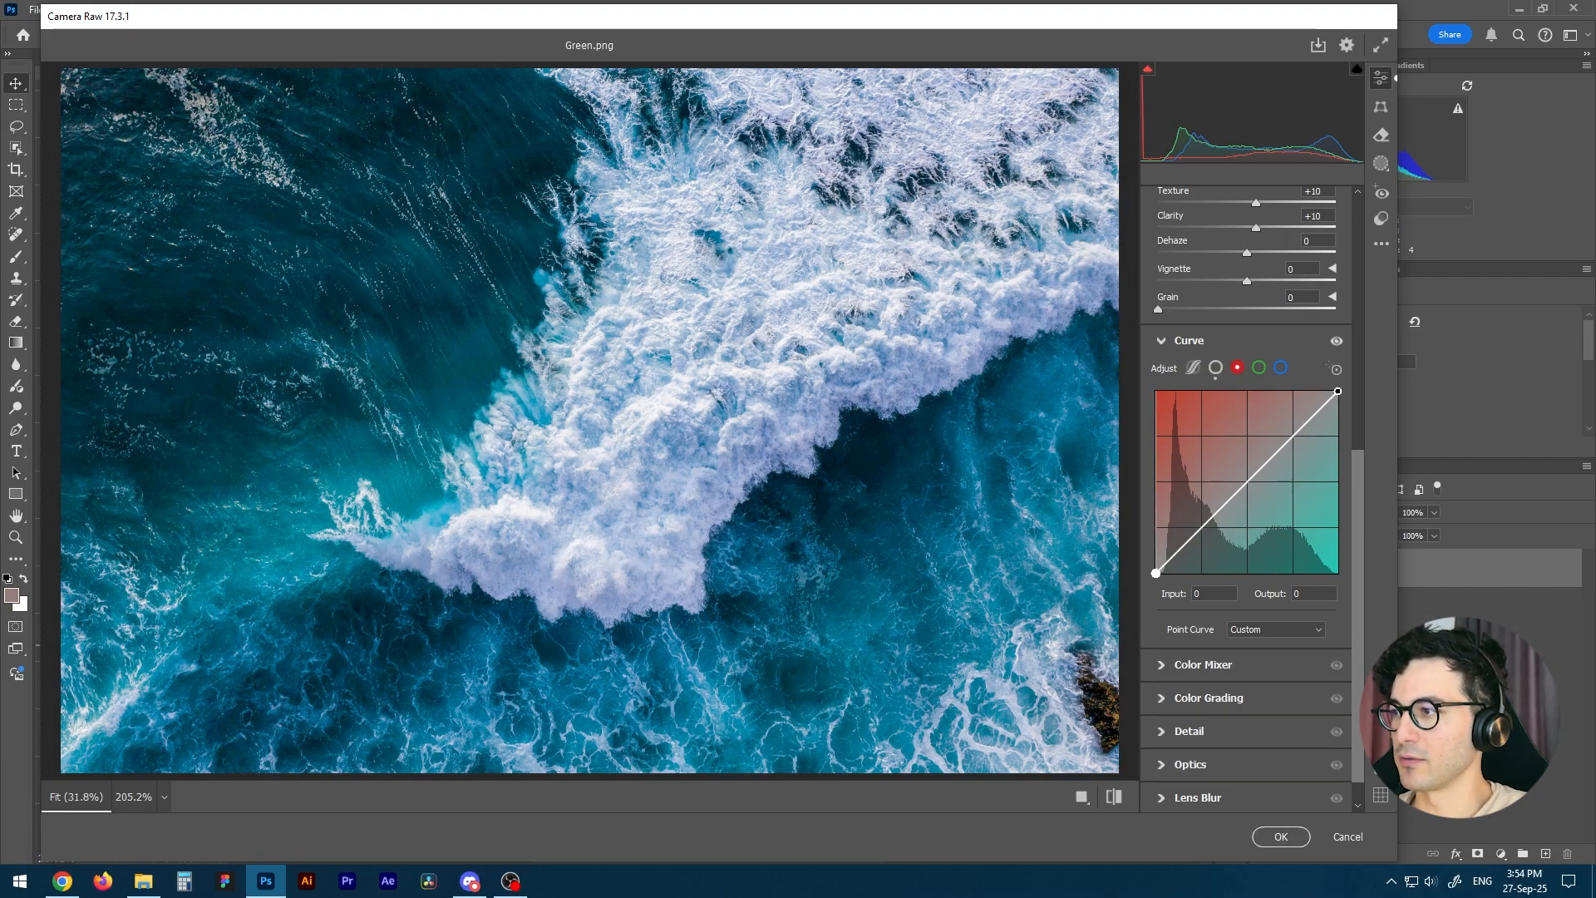
pyautogui.moveTo(1155, 573); pyautogui.dragTo(1160, 573)
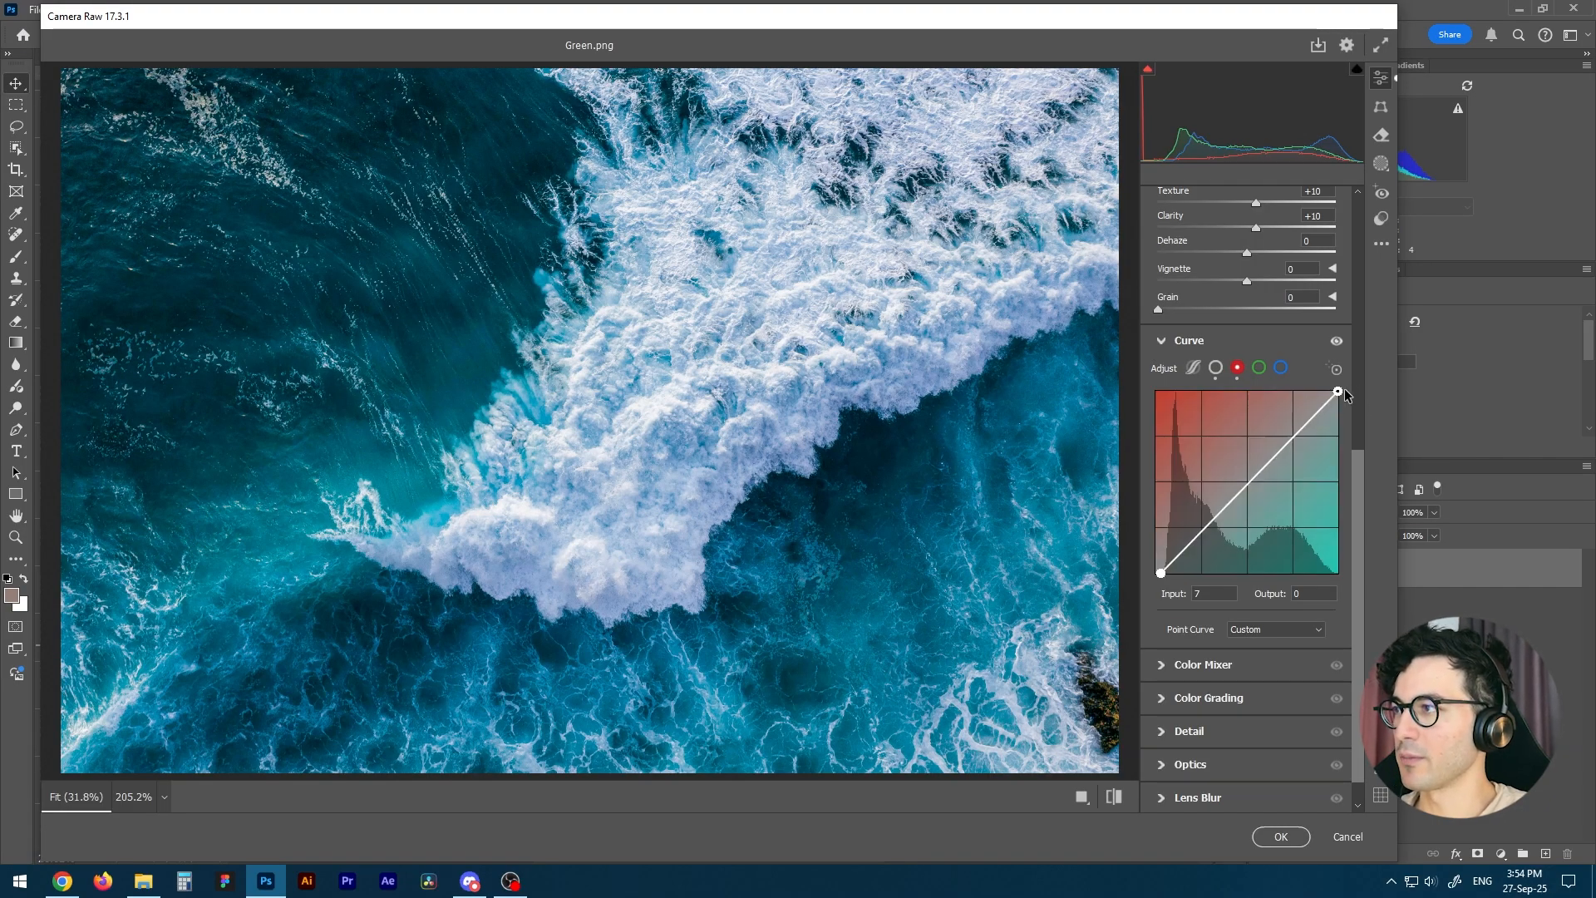
pyautogui.moveTo(1338, 390); pyautogui.dragTo(1337, 397)
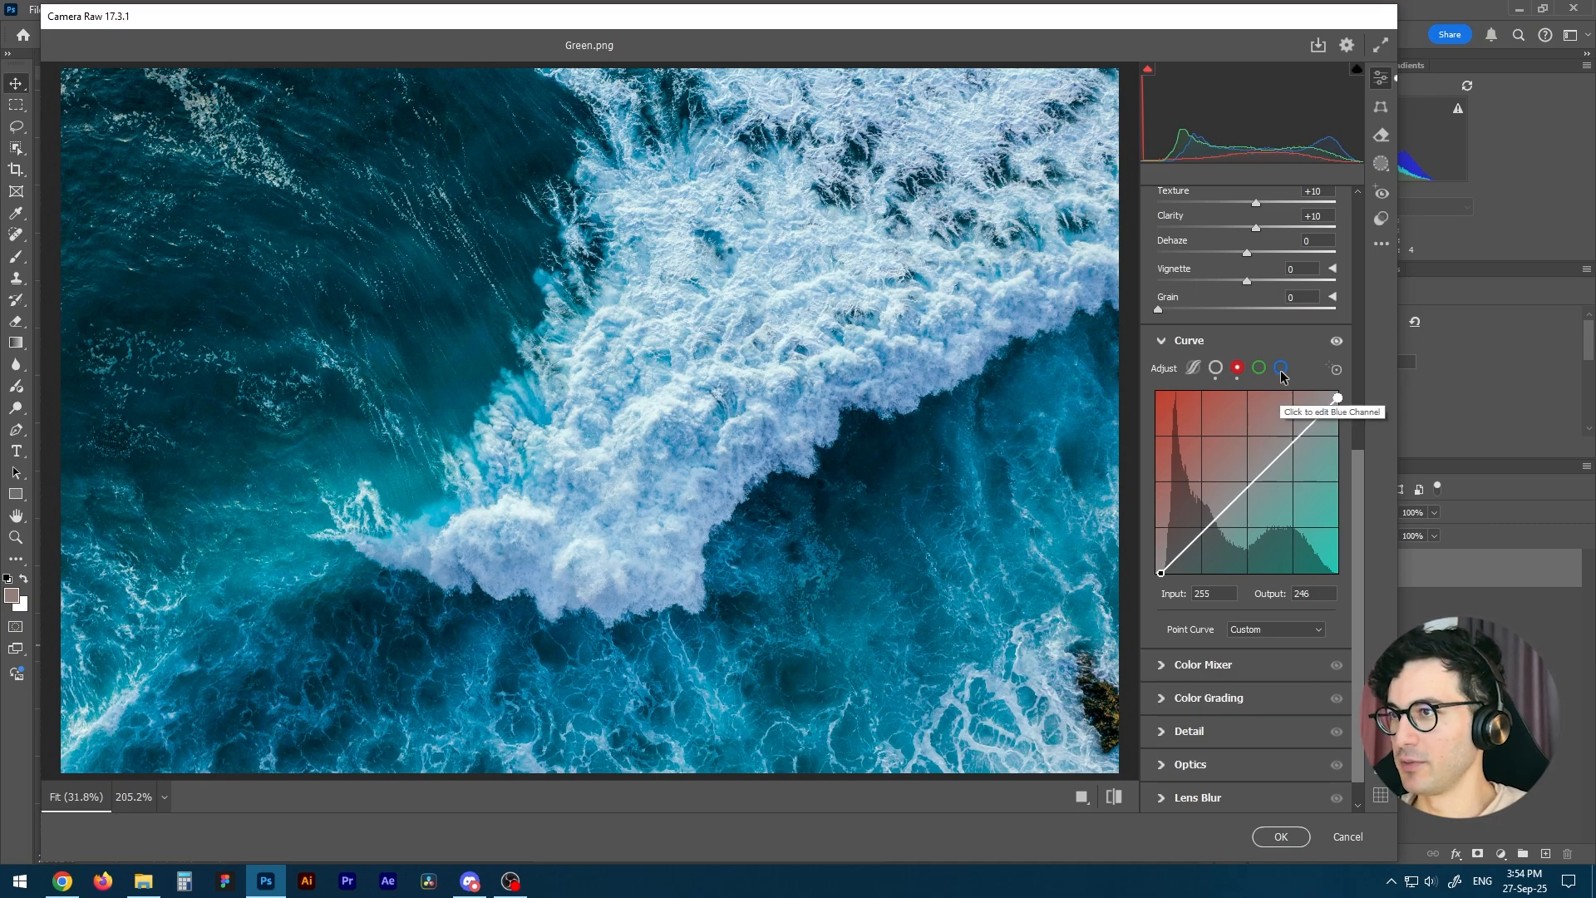
pyautogui.click(1238, 371)
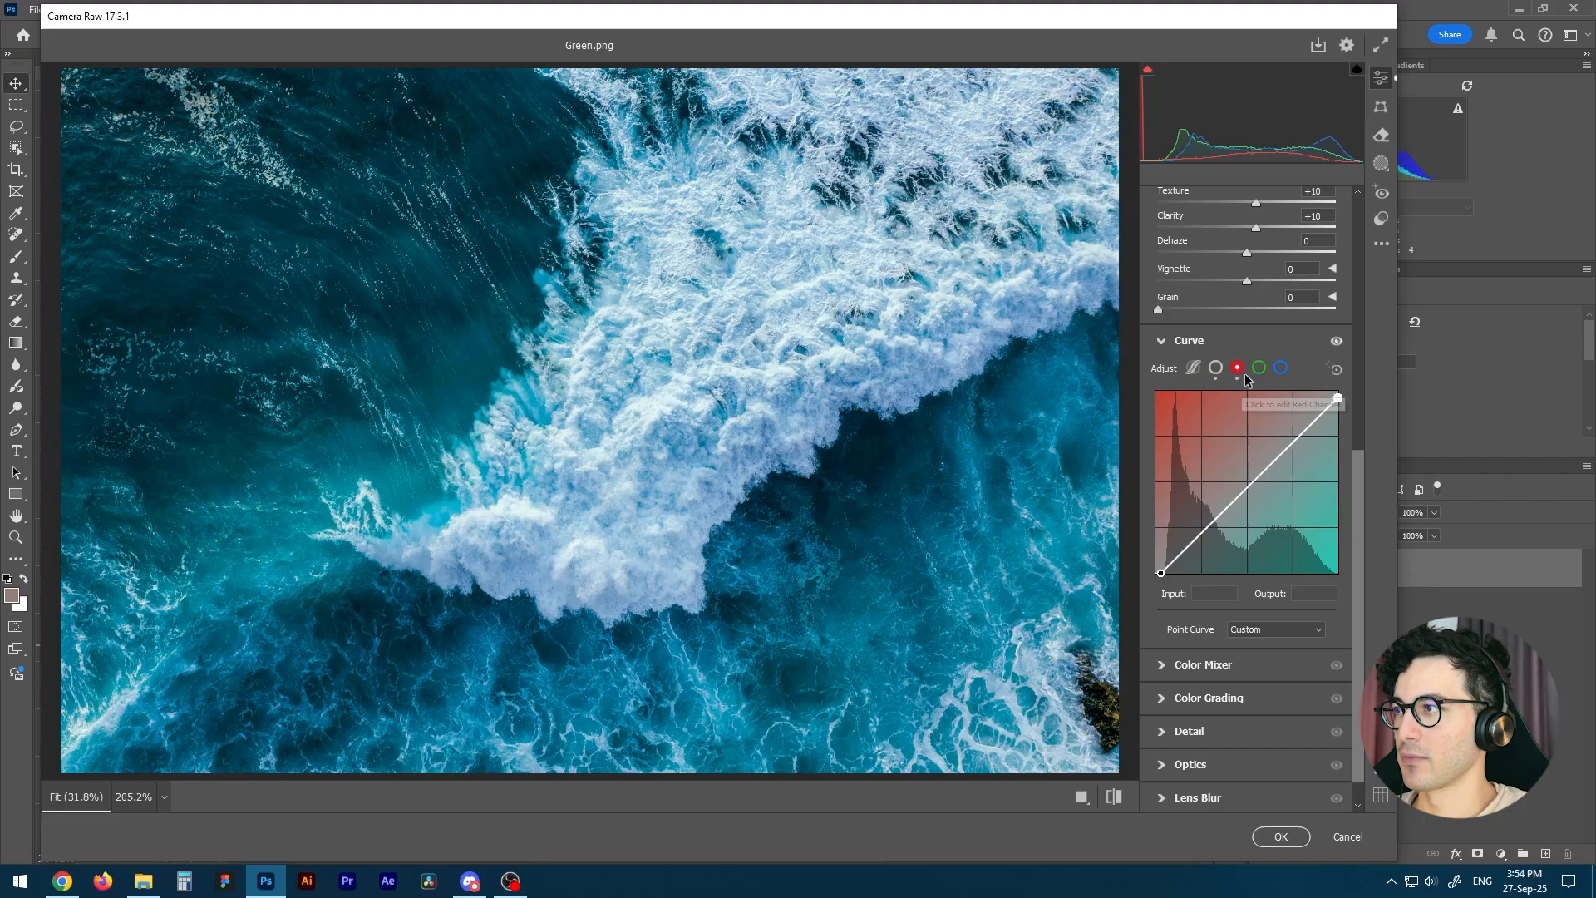
# Adjust the blue channel curve with black point at input 6, output 0, white point at input 255, output 248, and a slightly raised midpoint.
pyautogui.click(1283, 373)
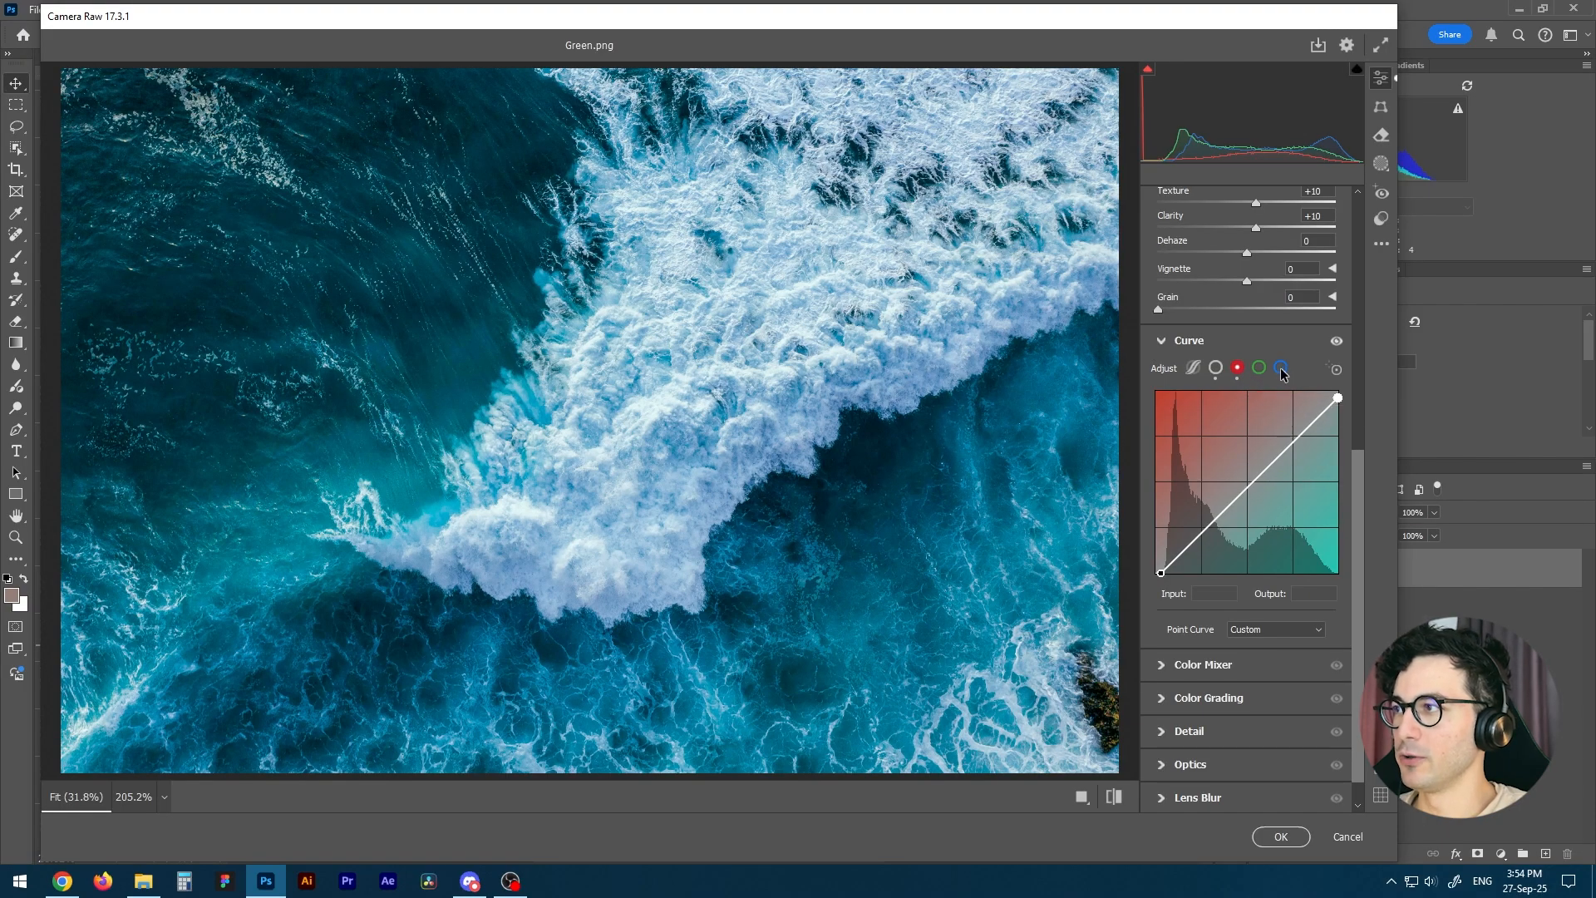
pyautogui.click(1155, 572)
pyautogui.moveTo(1156, 572); pyautogui.dragTo(1159, 573)
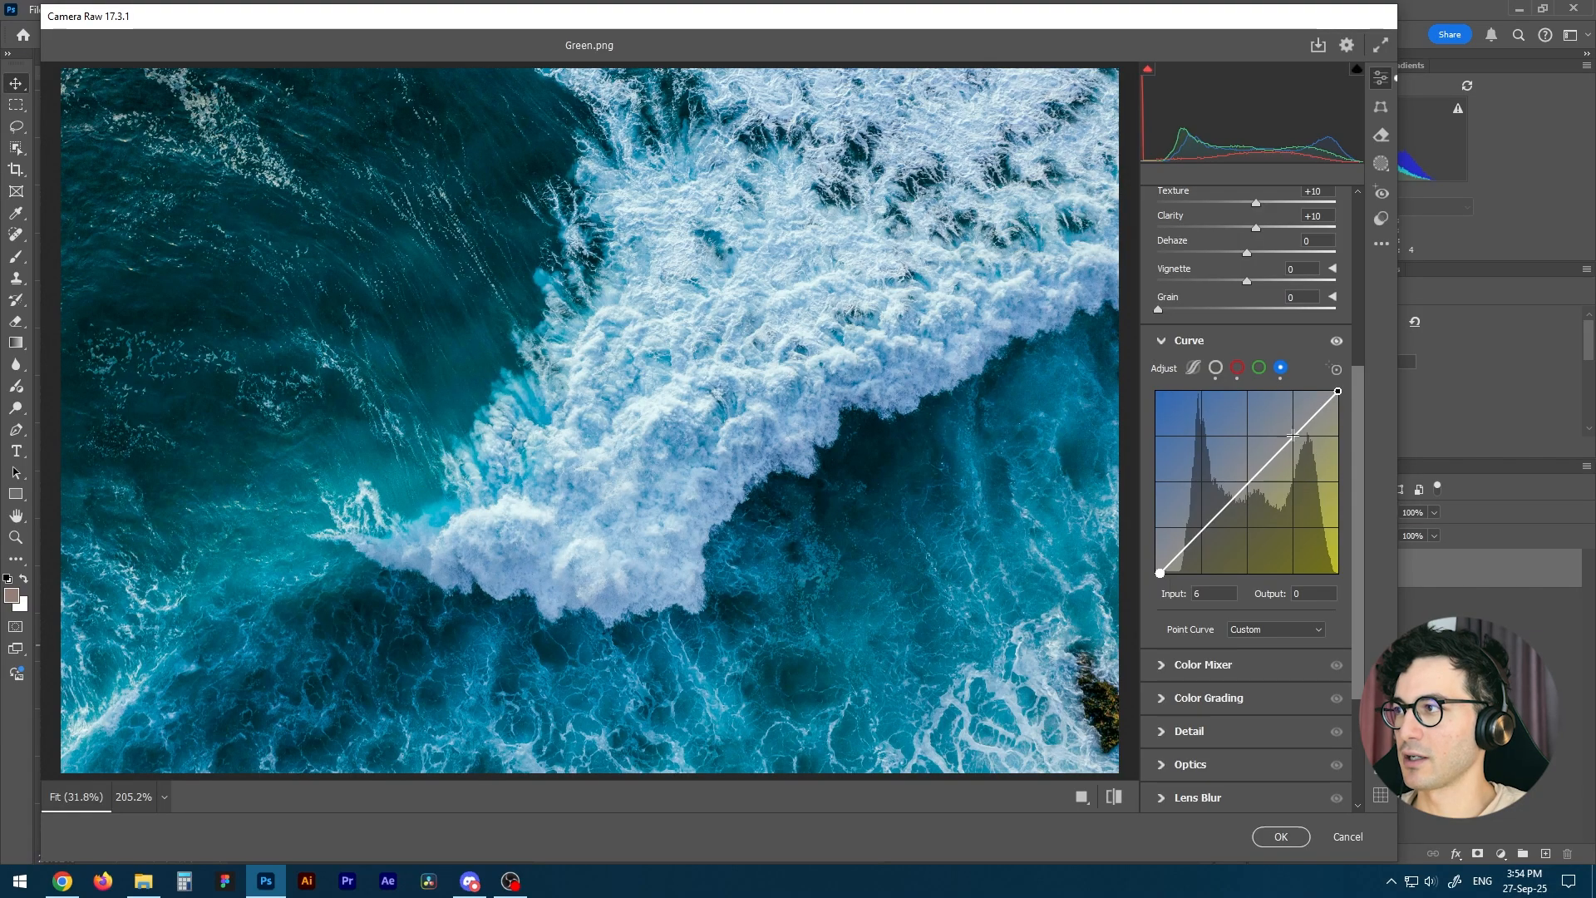
pyautogui.click(1337, 390)
pyautogui.moveTo(1338, 391); pyautogui.dragTo(1338, 396)
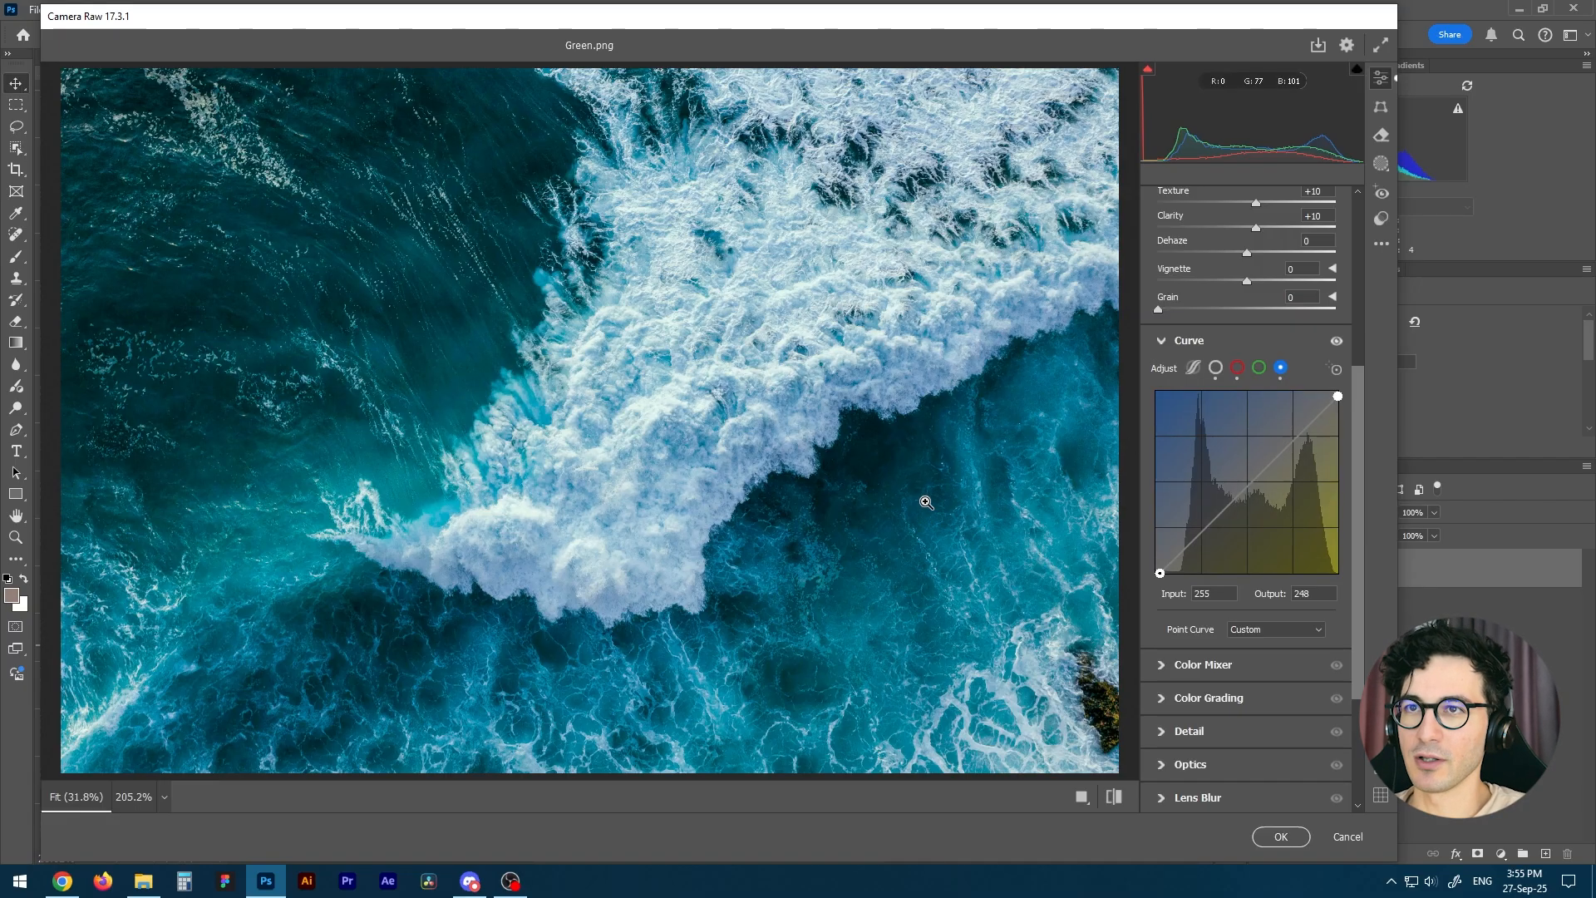
pyautogui.click(1247, 484)
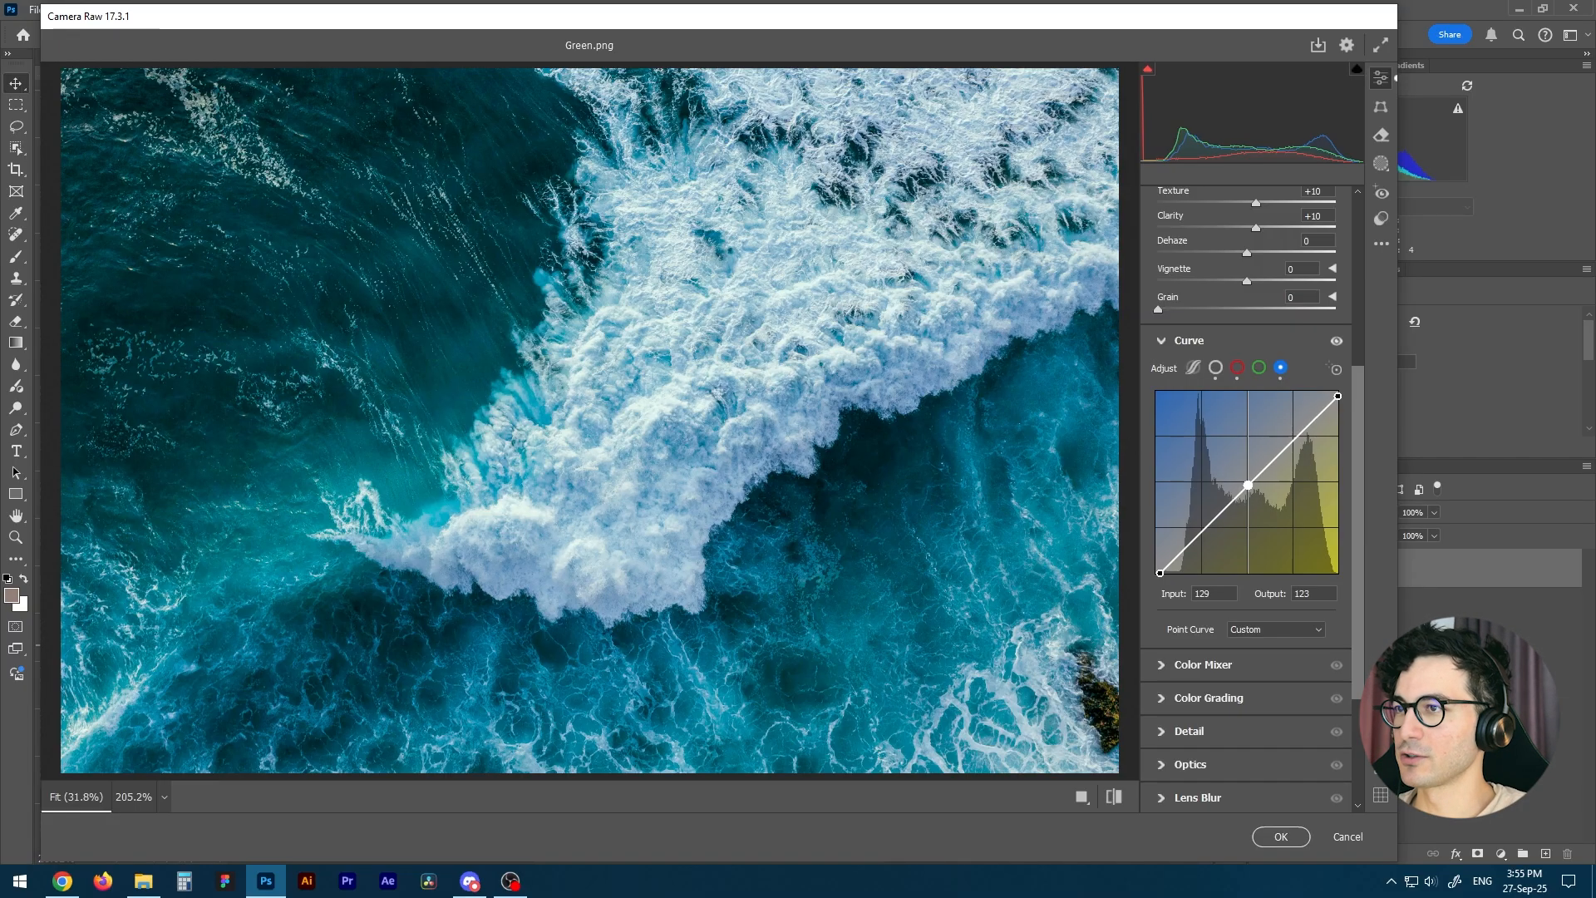
pyautogui.moveTo(1248, 484); pyautogui.dragTo(1247, 481)
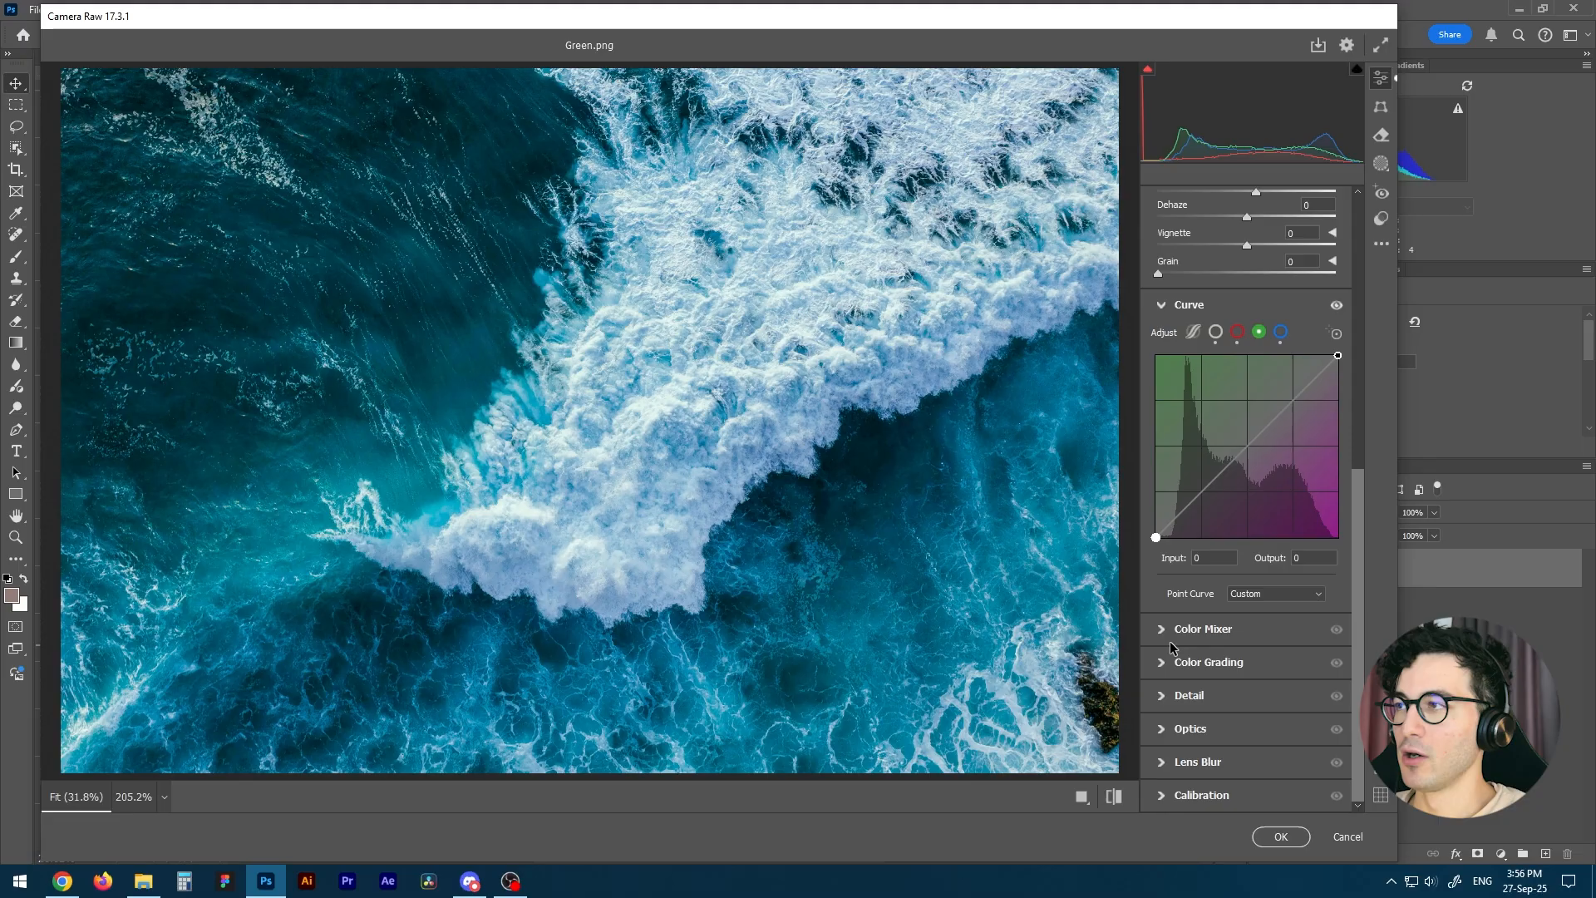
# Set Sharpening to 15 in the Detail settings and apply the Camera Raw Filter to the waves photo.
pyautogui.click(1164, 698)
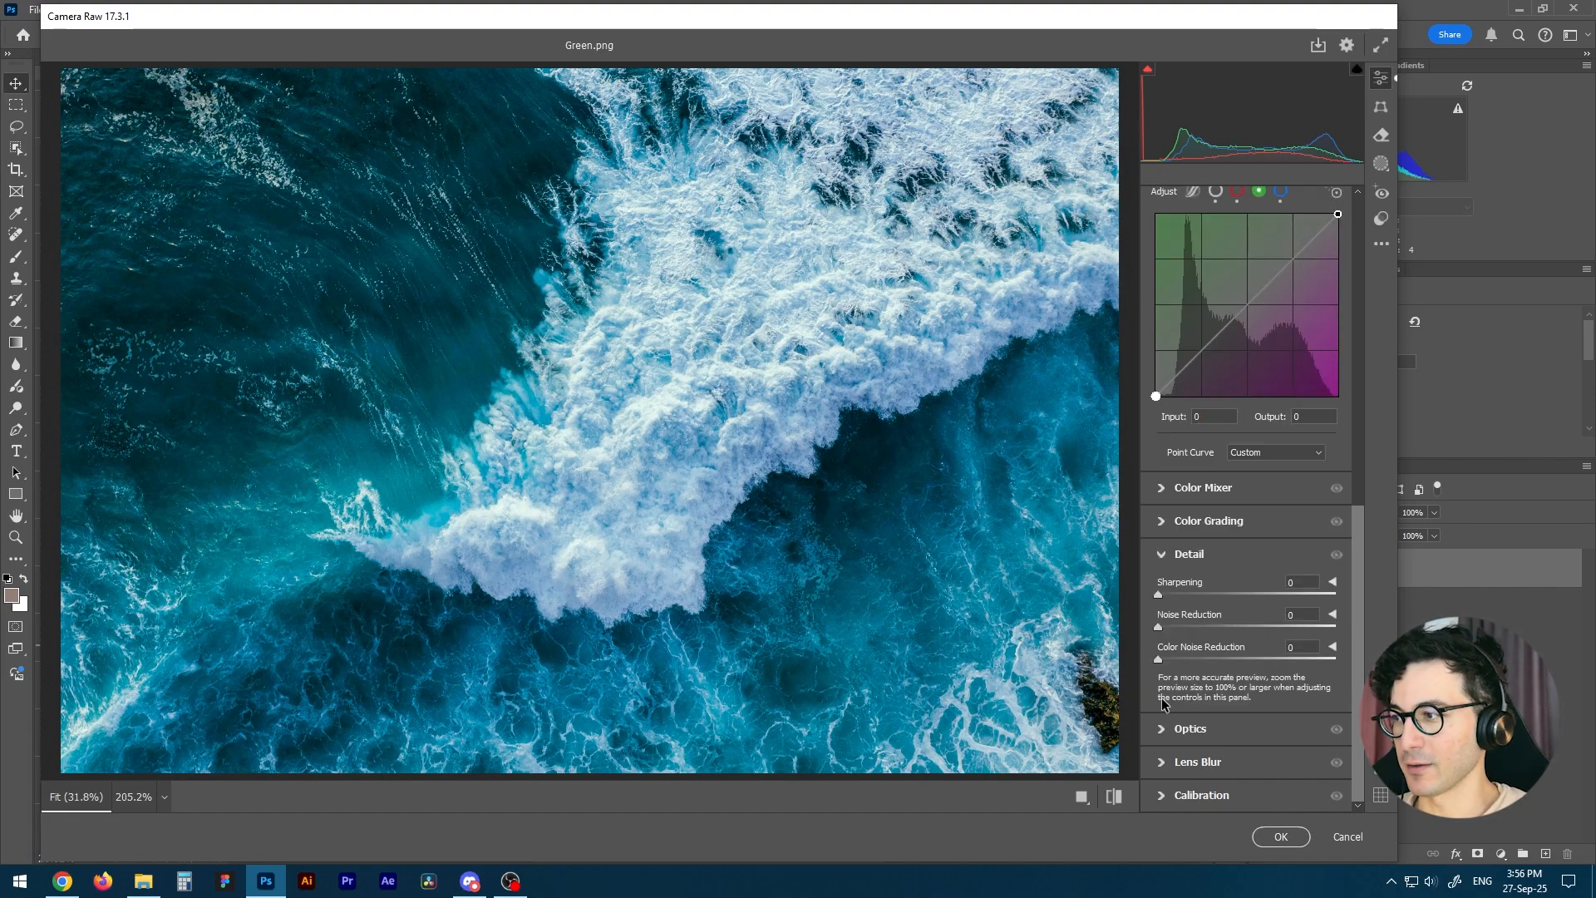
pyautogui.moveTo(1158, 596); pyautogui.dragTo(1176, 603)
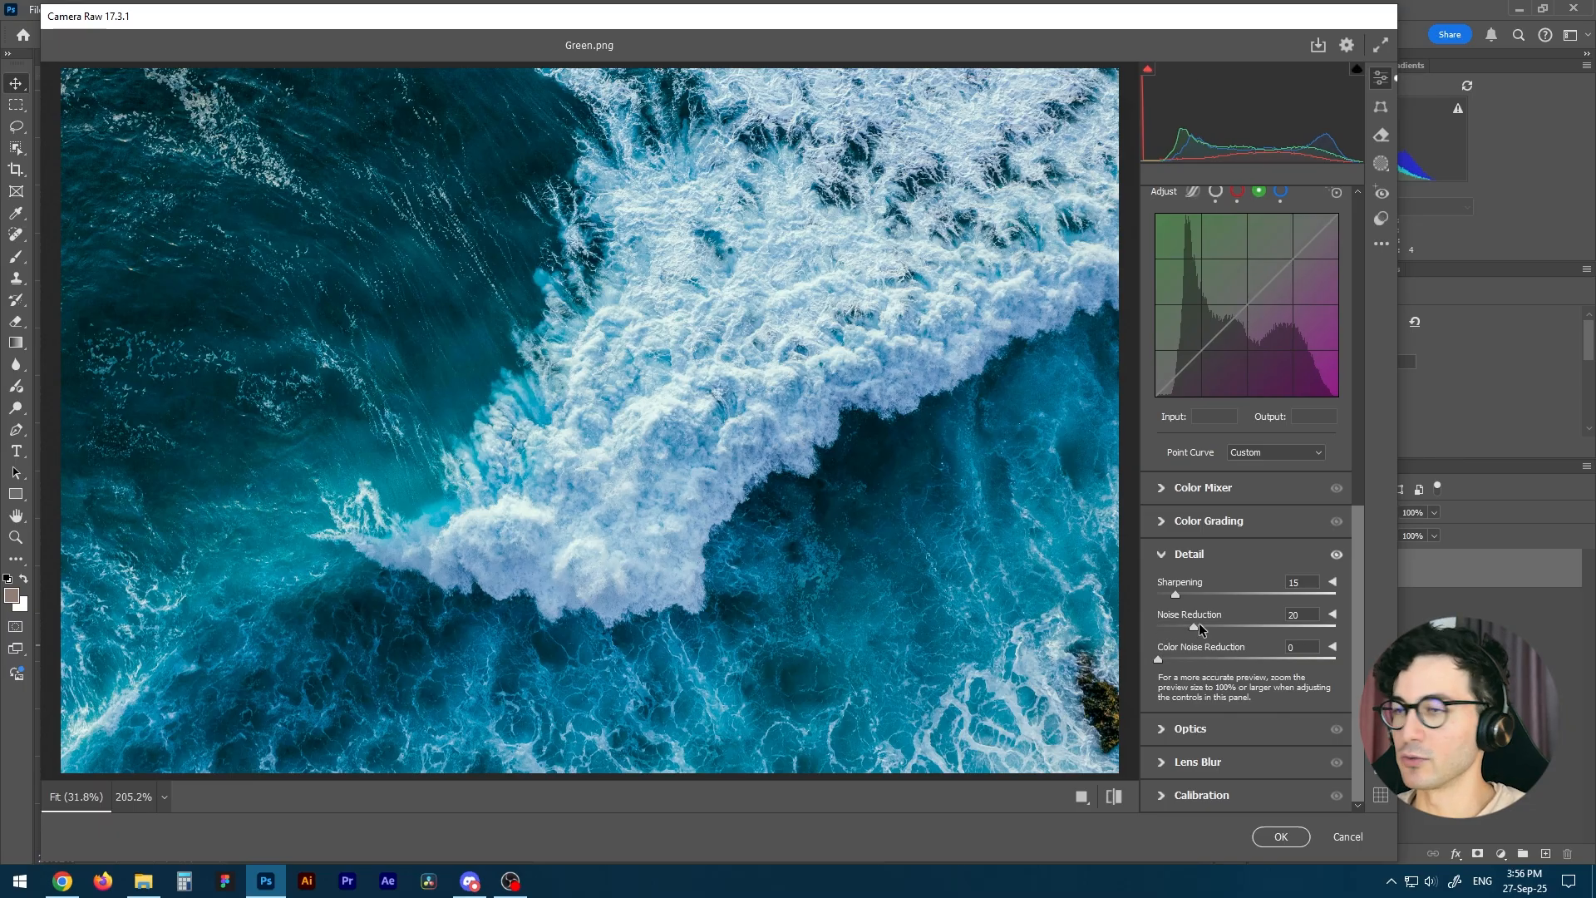
pyautogui.moveTo(1359, 613); pyautogui.dragTo(1361, 213)
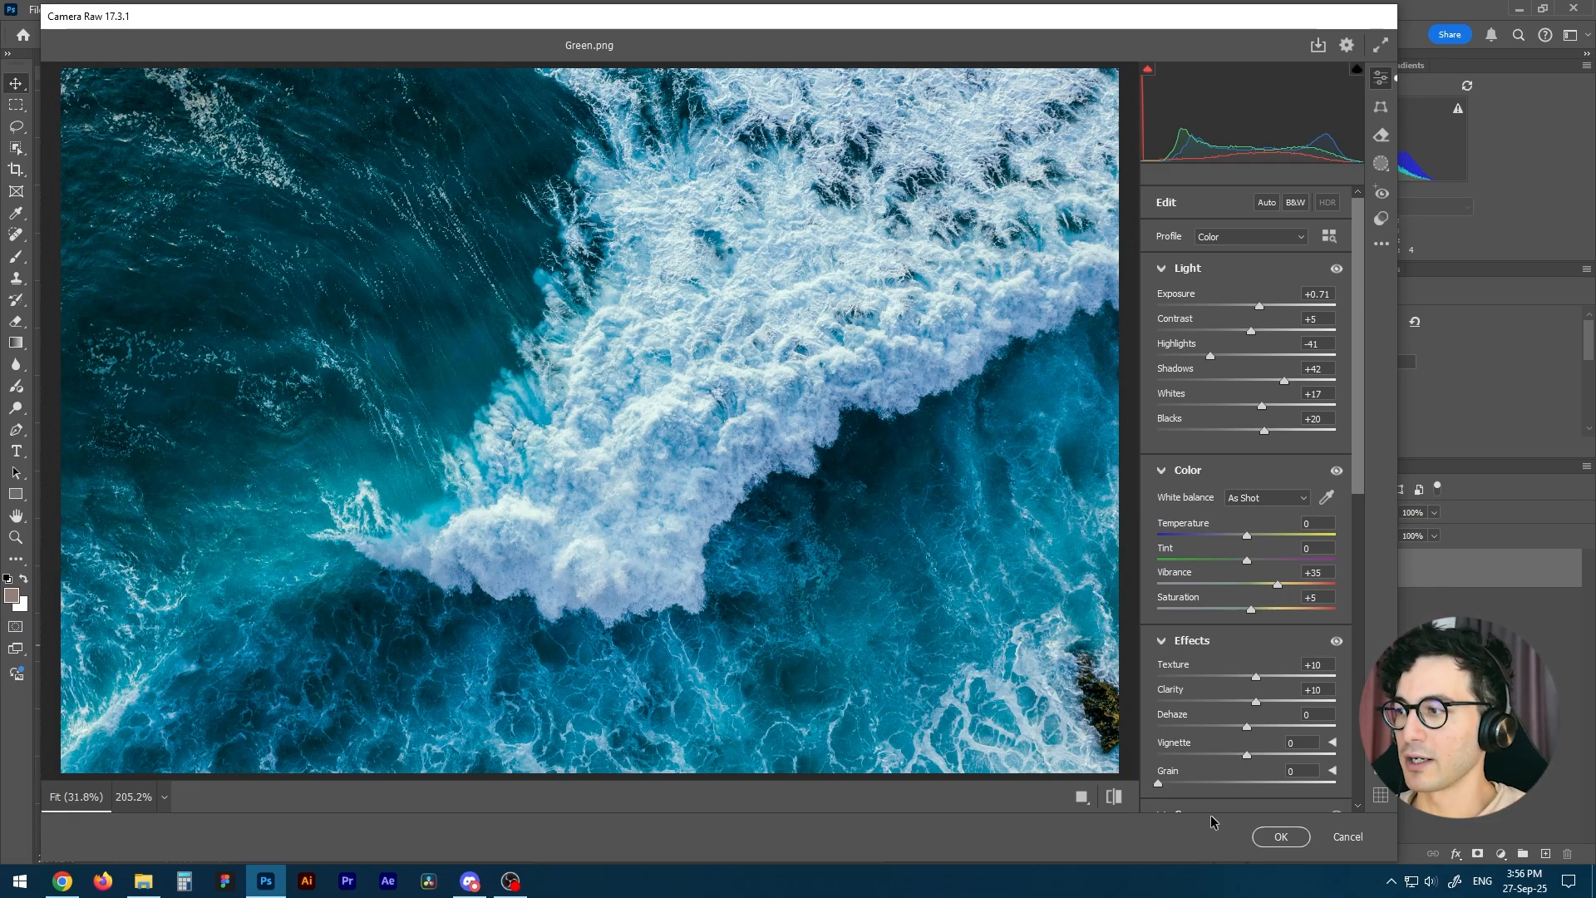
pyautogui.click(1293, 843)
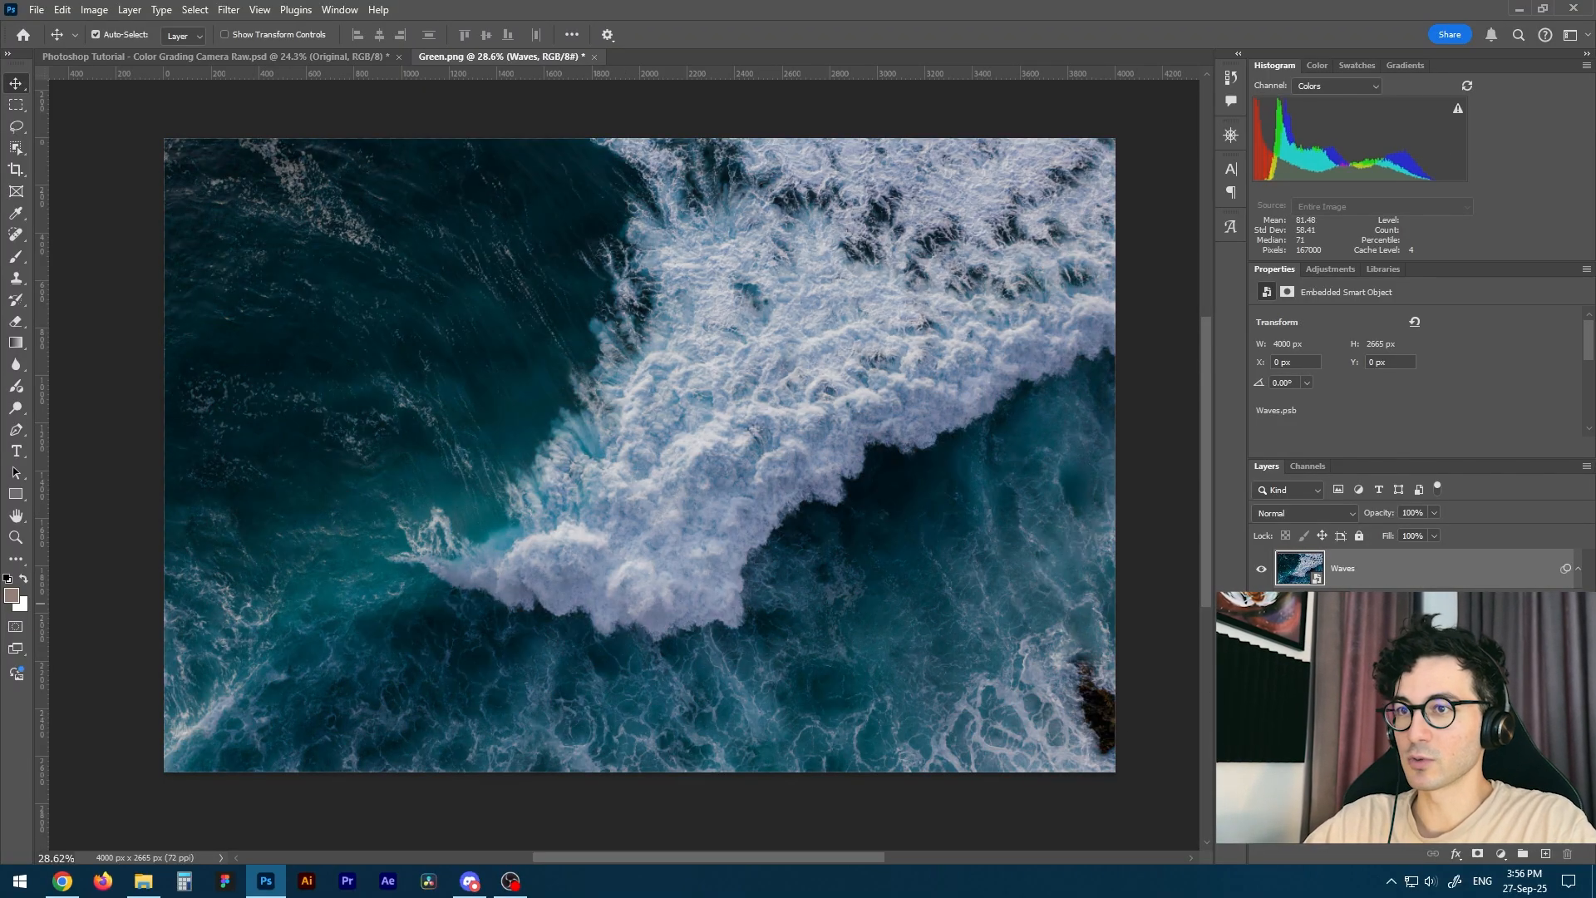
# Compare the waves photo with and without its Camera Raw smart filter.
pyautogui.click(1282, 607)
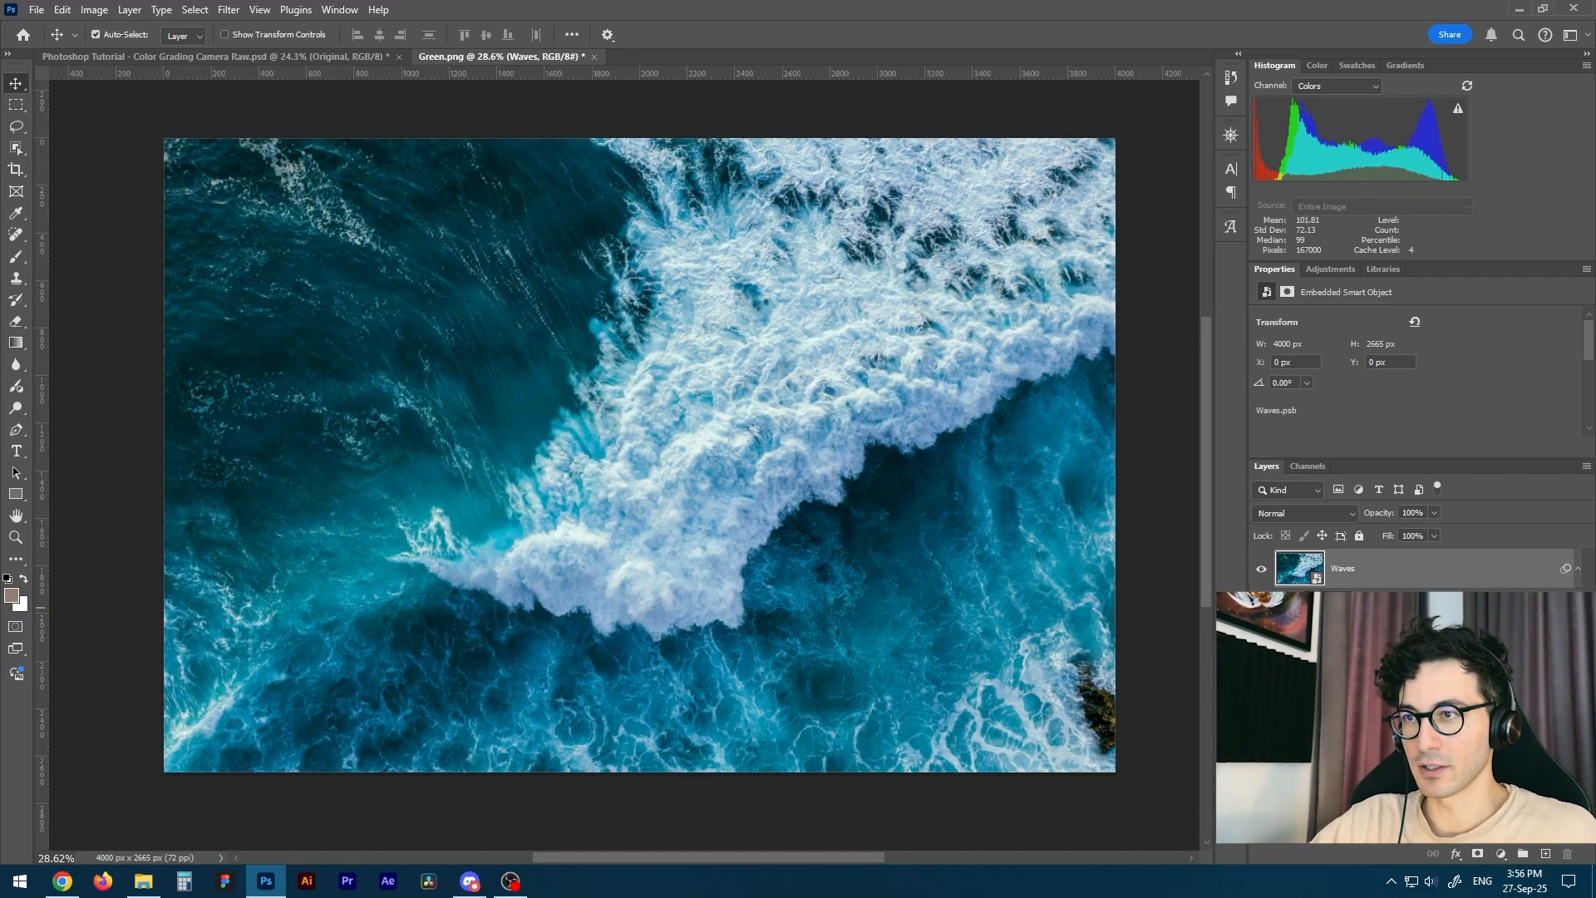
pyautogui.click(1281, 635)
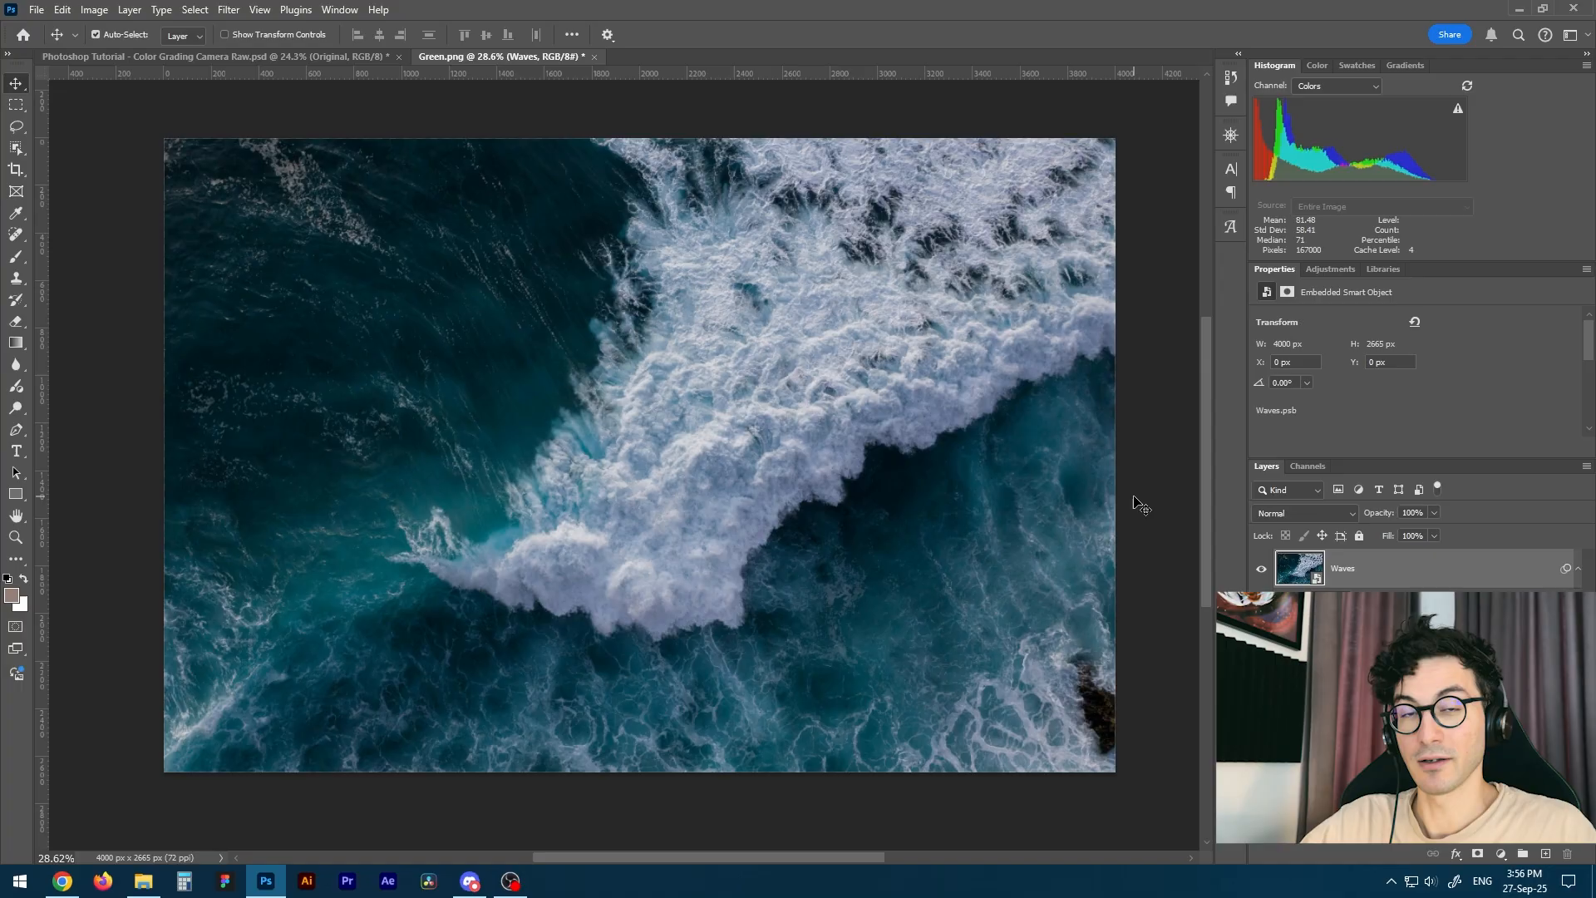
pyautogui.click(1282, 635)
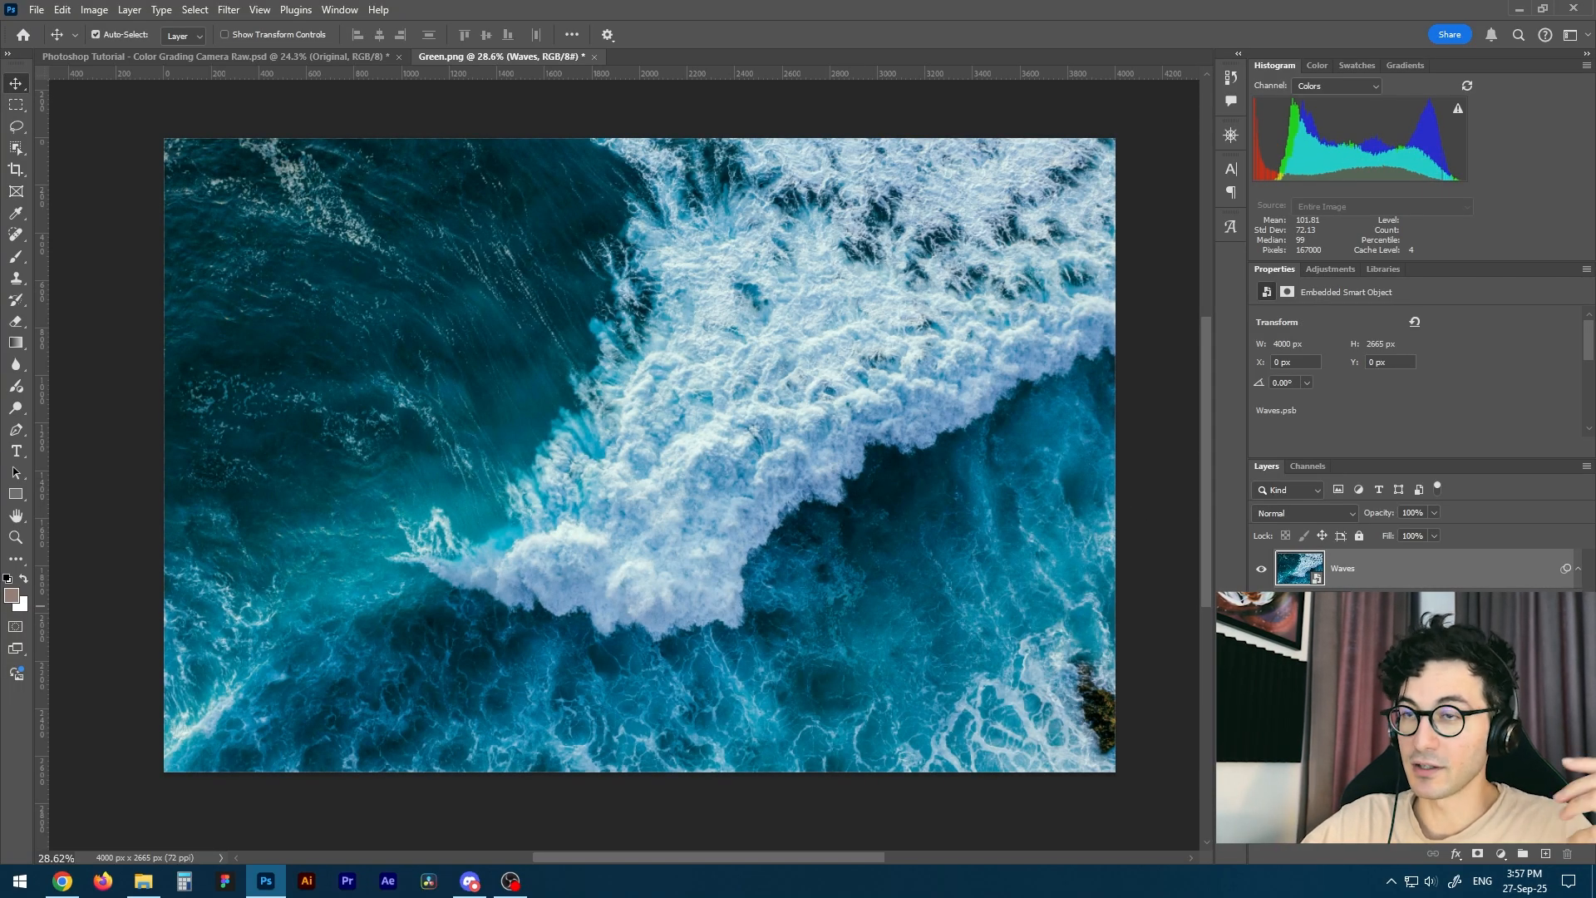
pyautogui.click(1282, 635)
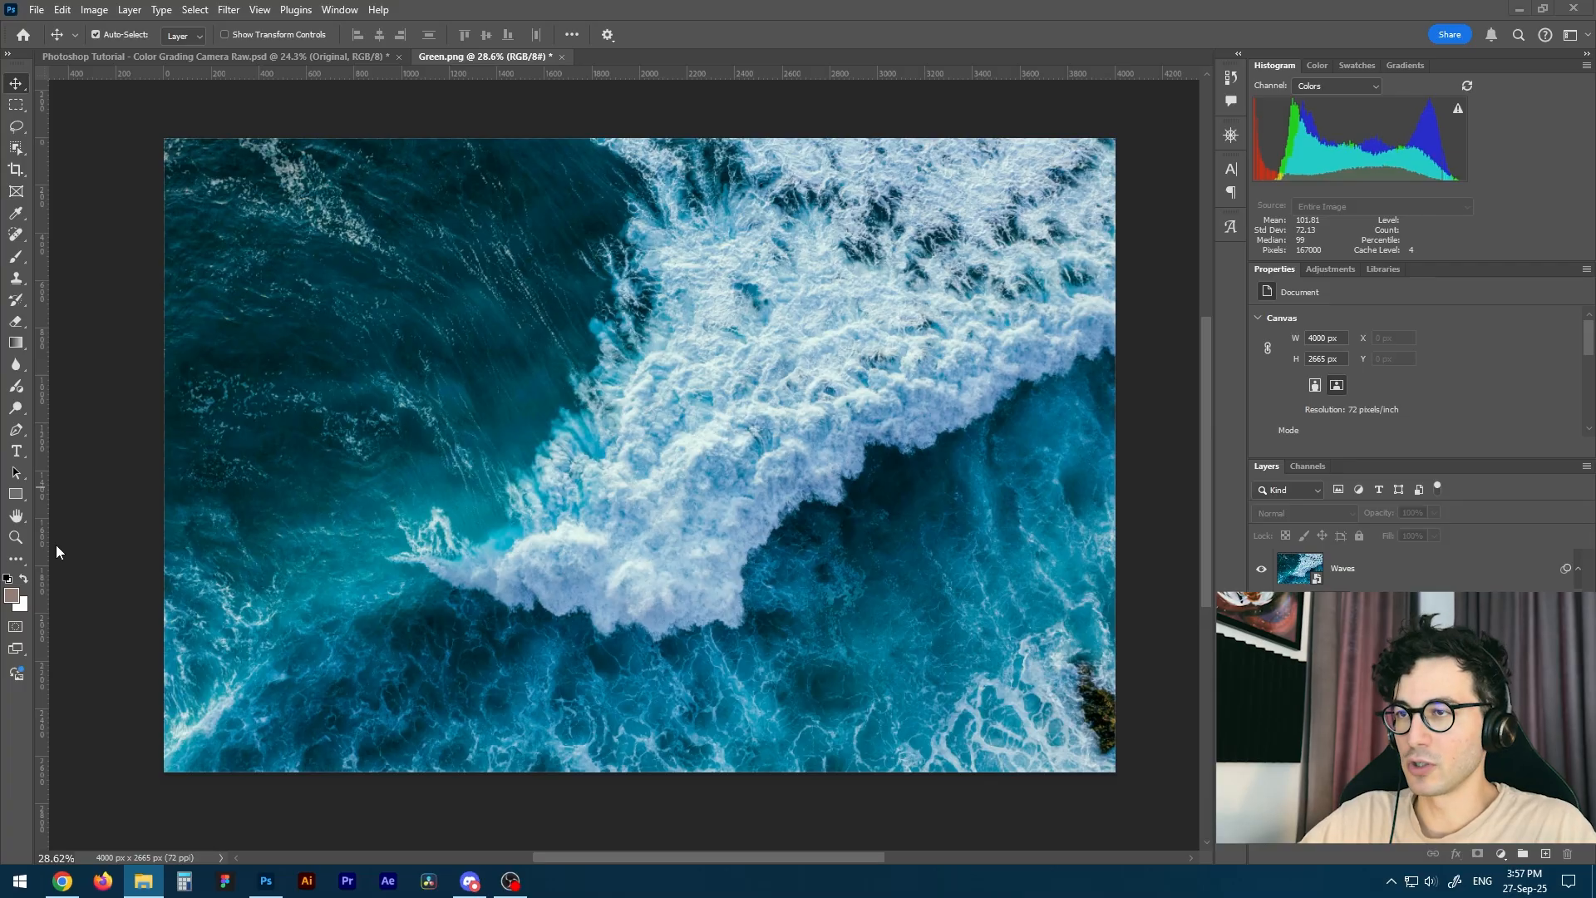
# Place the Green and Woman images at 100% scale as new layers above Waves and hide the Woman layer.
pyautogui.moveTo(57, 551); pyautogui.dragTo(602, 582)
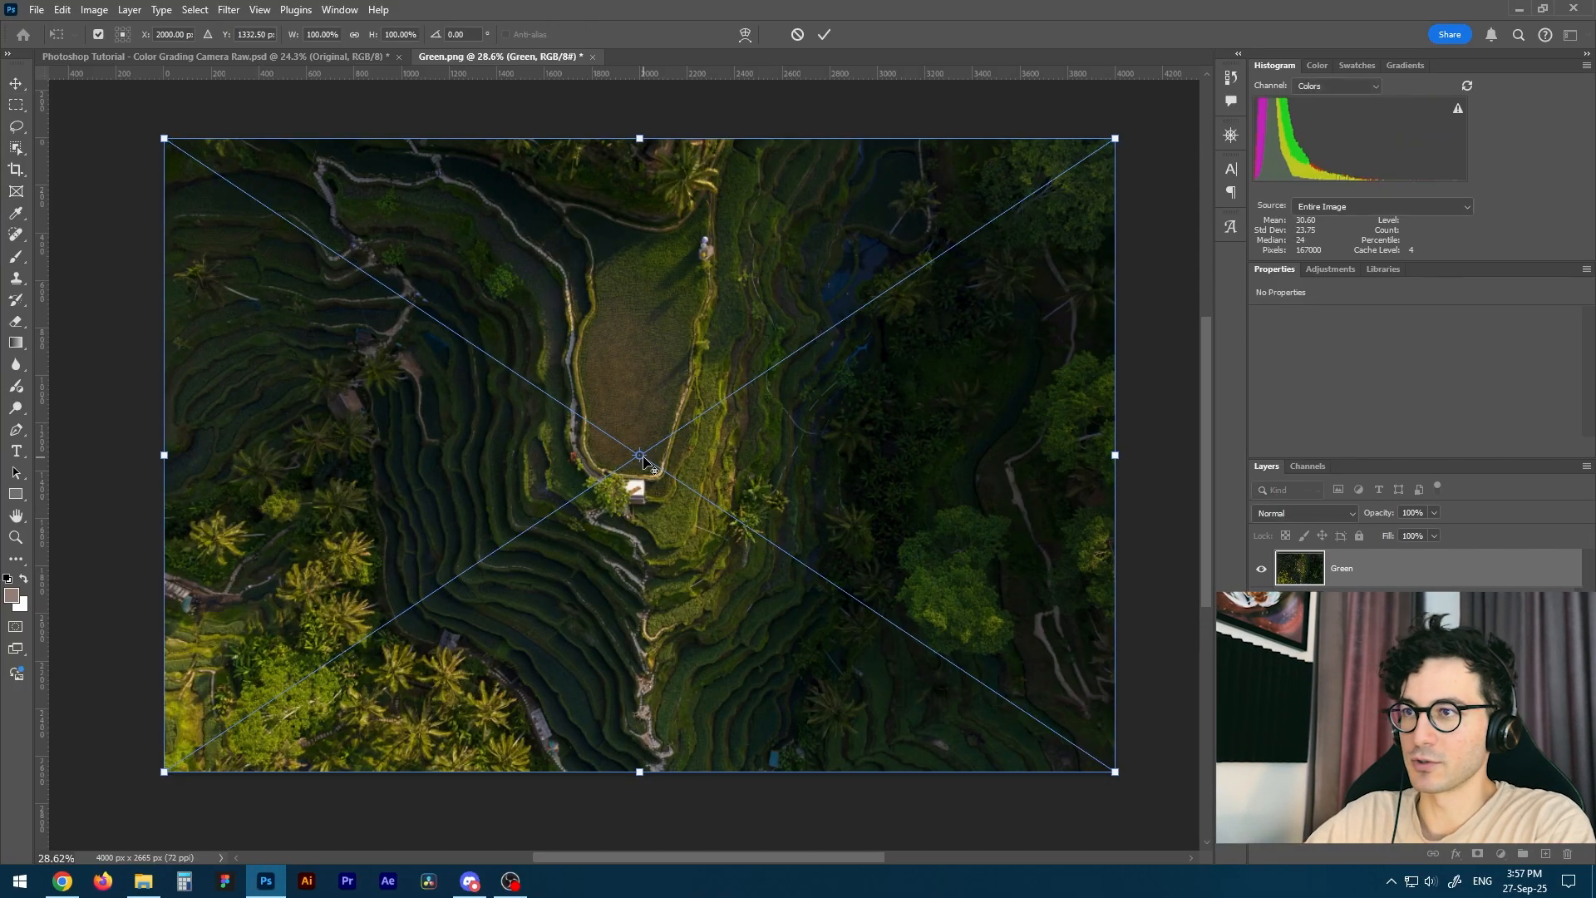
pyautogui.press('Return')
pyautogui.press('Return')
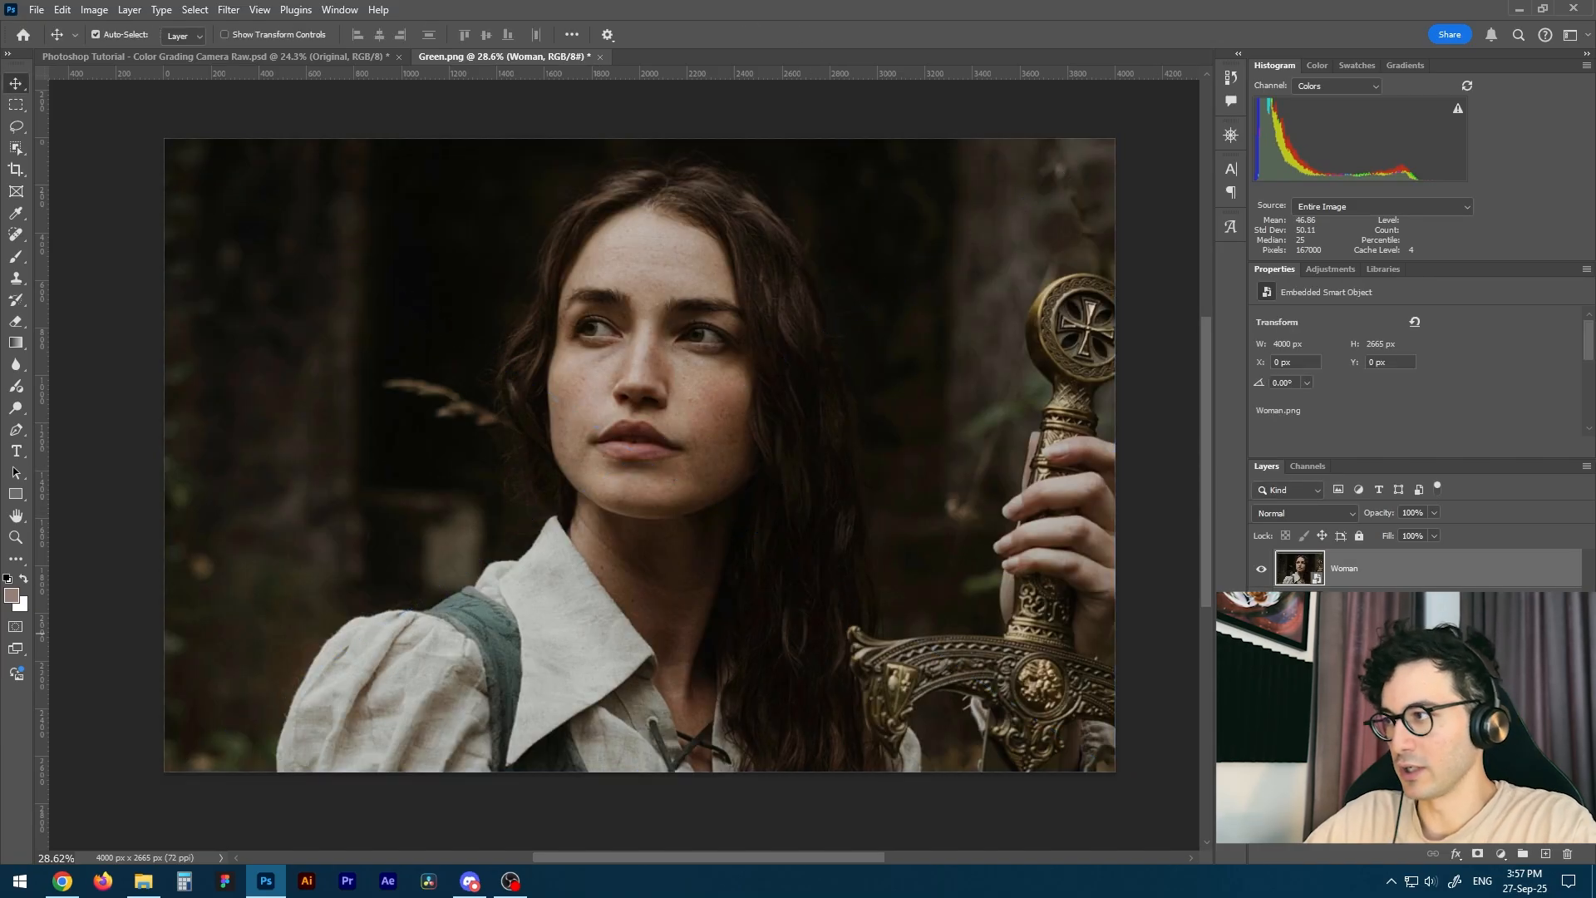
pyautogui.click(1263, 571)
pyautogui.click(1363, 607)
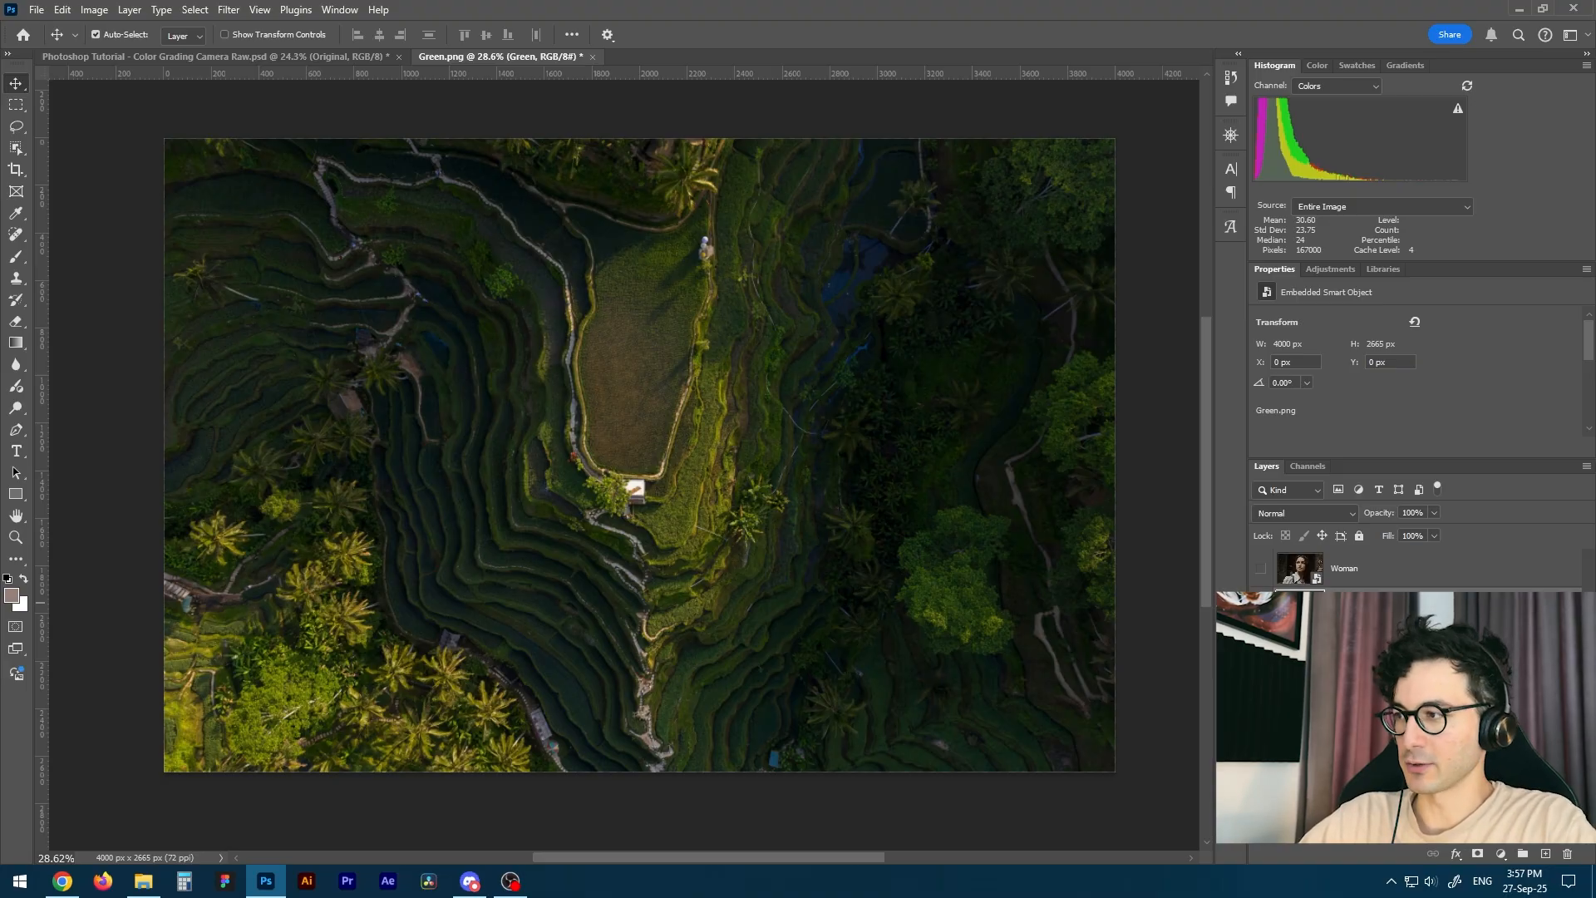
pyautogui.click(1380, 580)
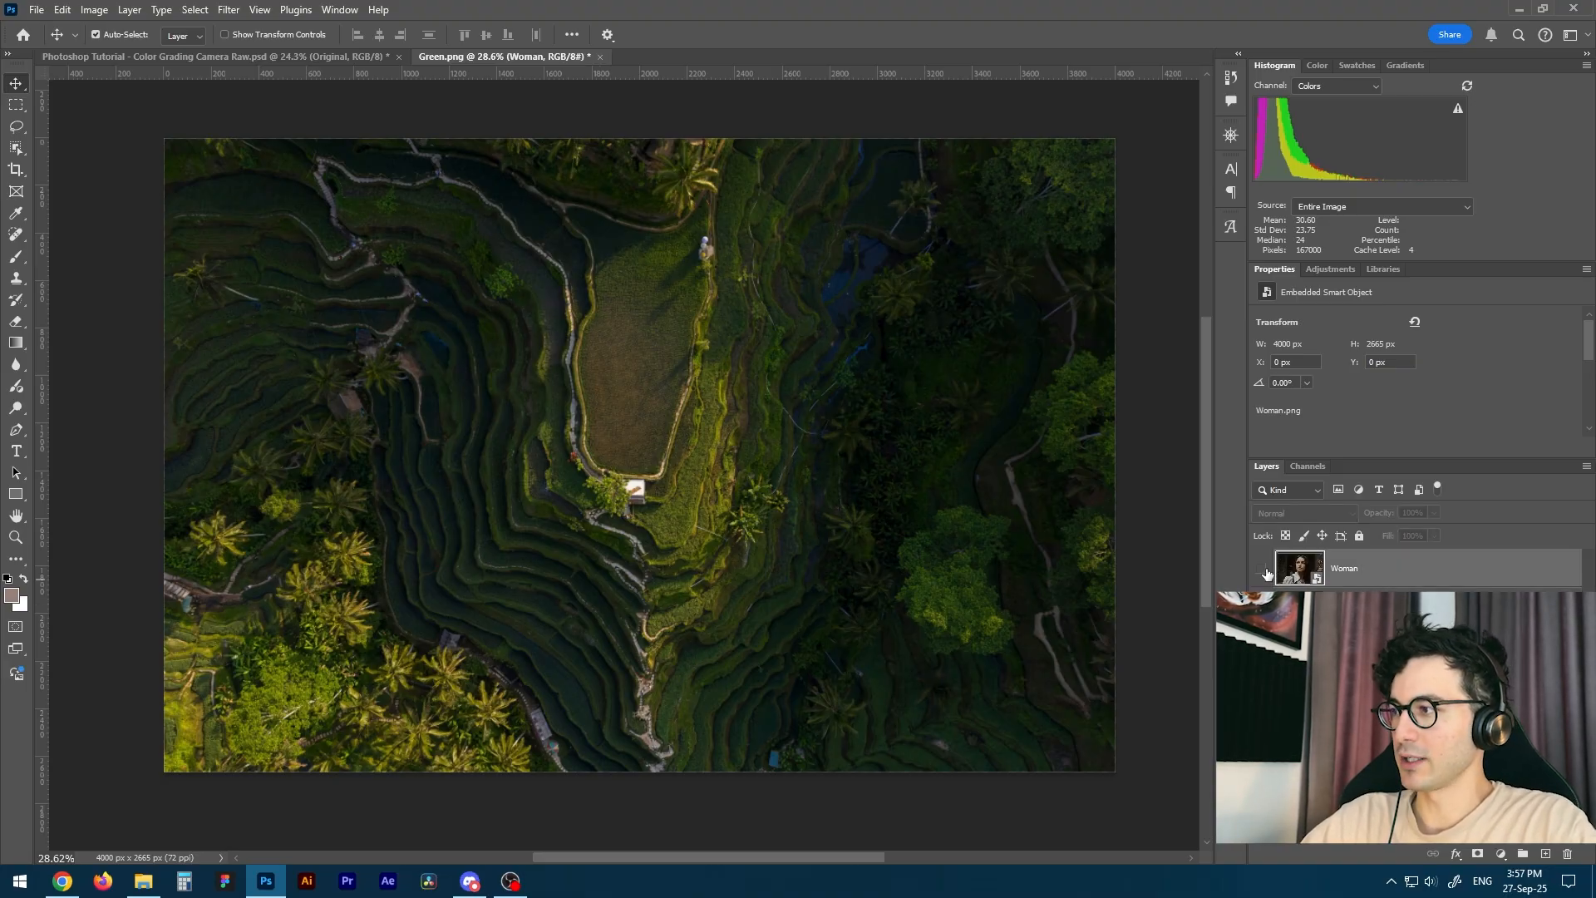
pyautogui.click(1329, 607)
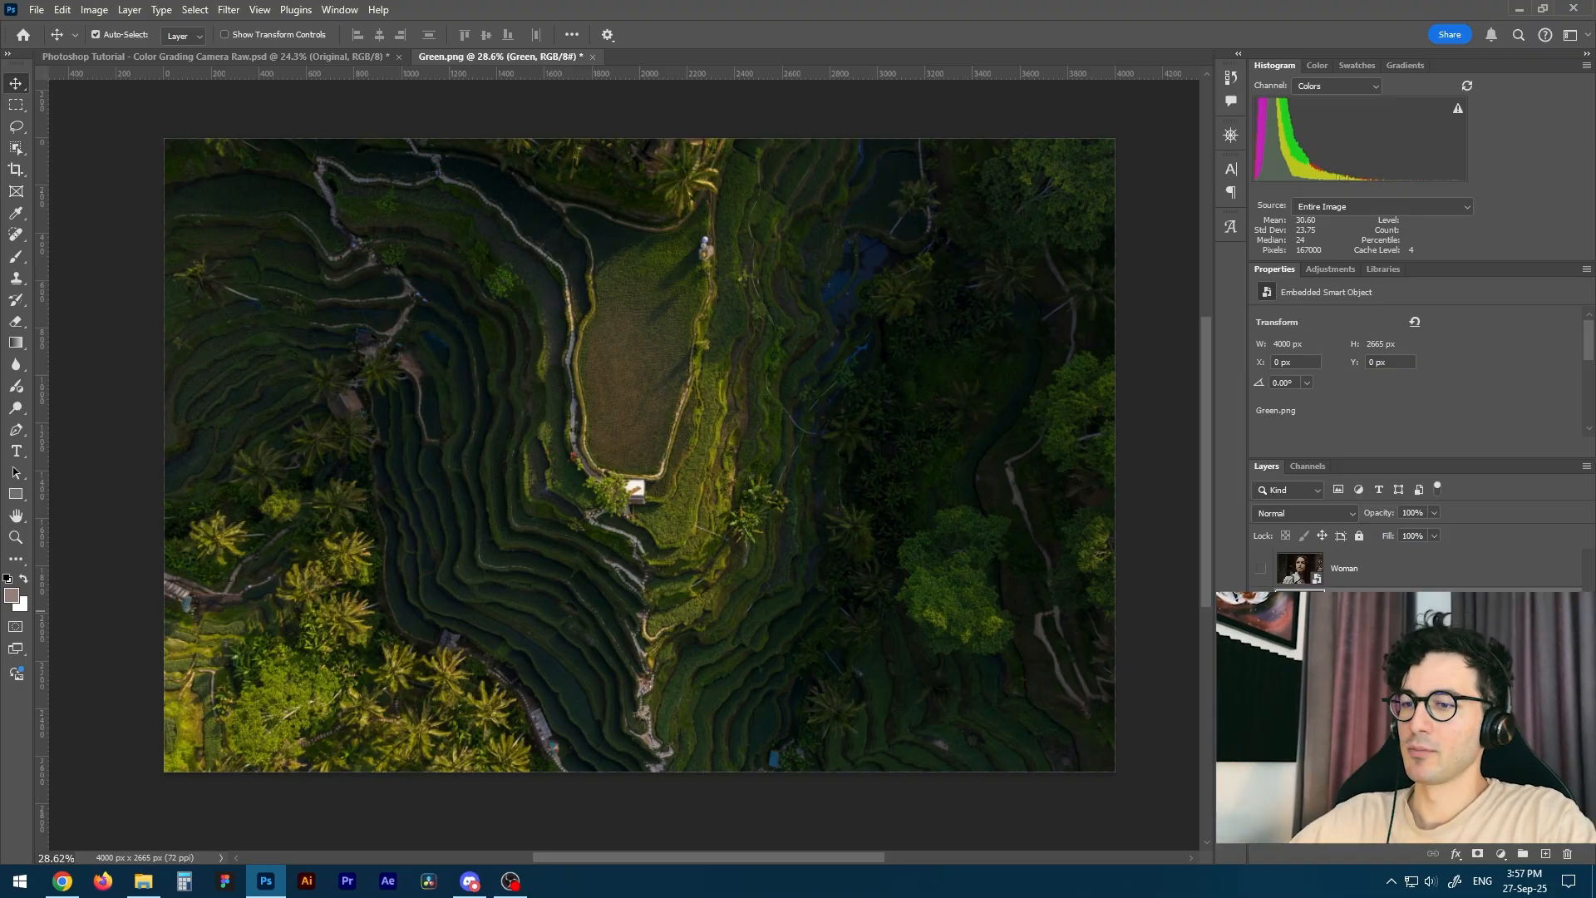
pyautogui.hotkey('ctrl', 'shift', 'a')
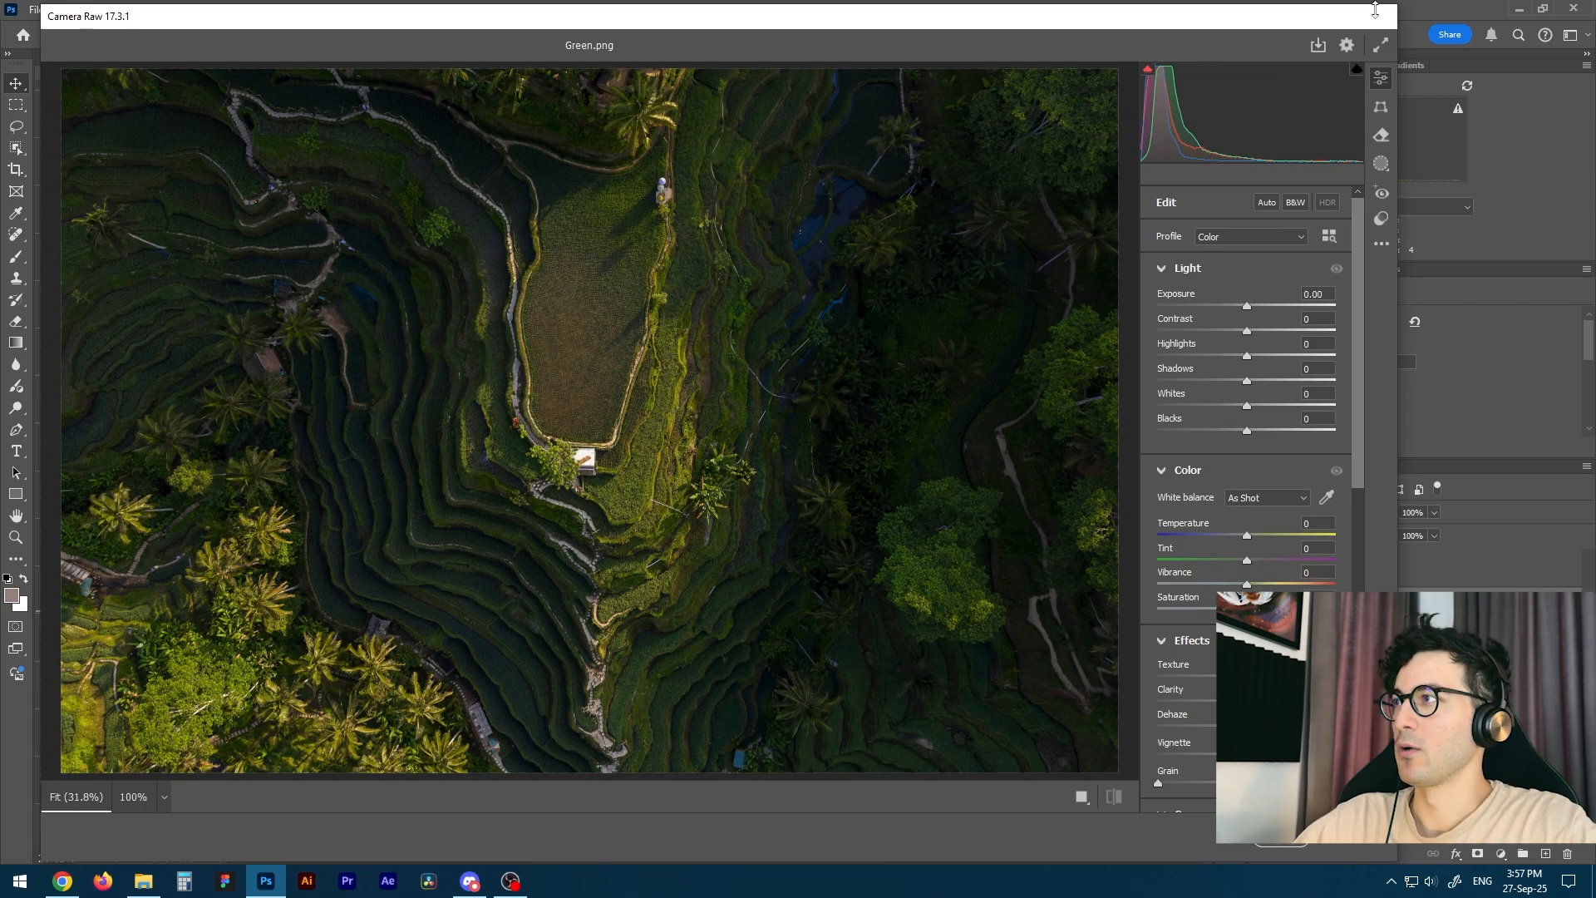
pyautogui.click(1348, 844)
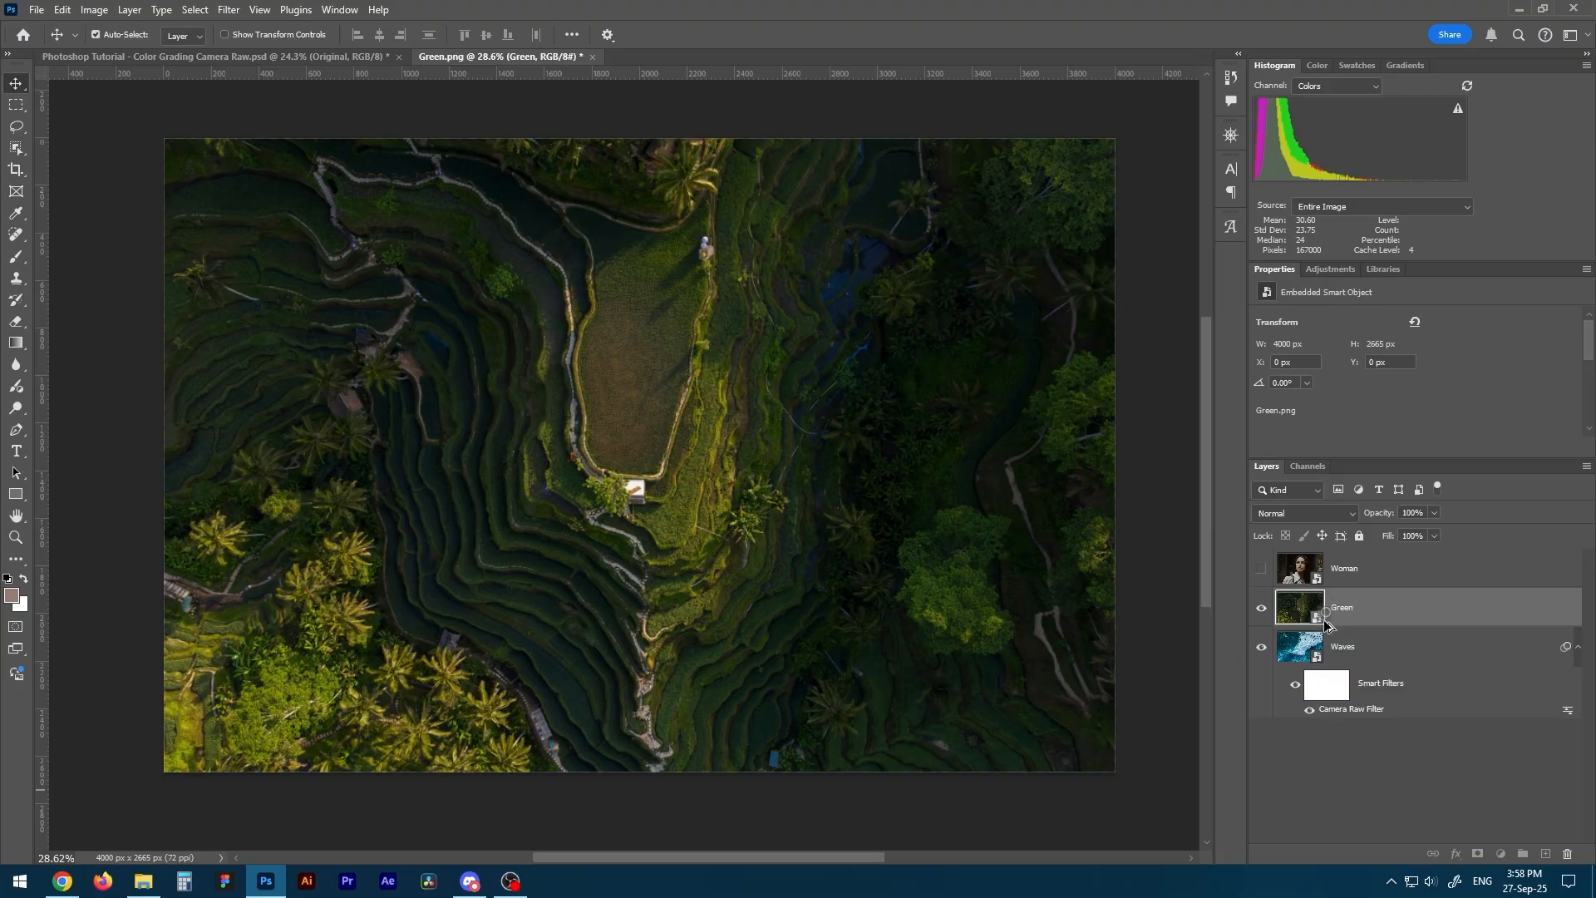
# Copy the Waves layer's Camera Raw smart filter onto the Green layer and expand that layer's smart filter list.
pyautogui.click(1350, 653)
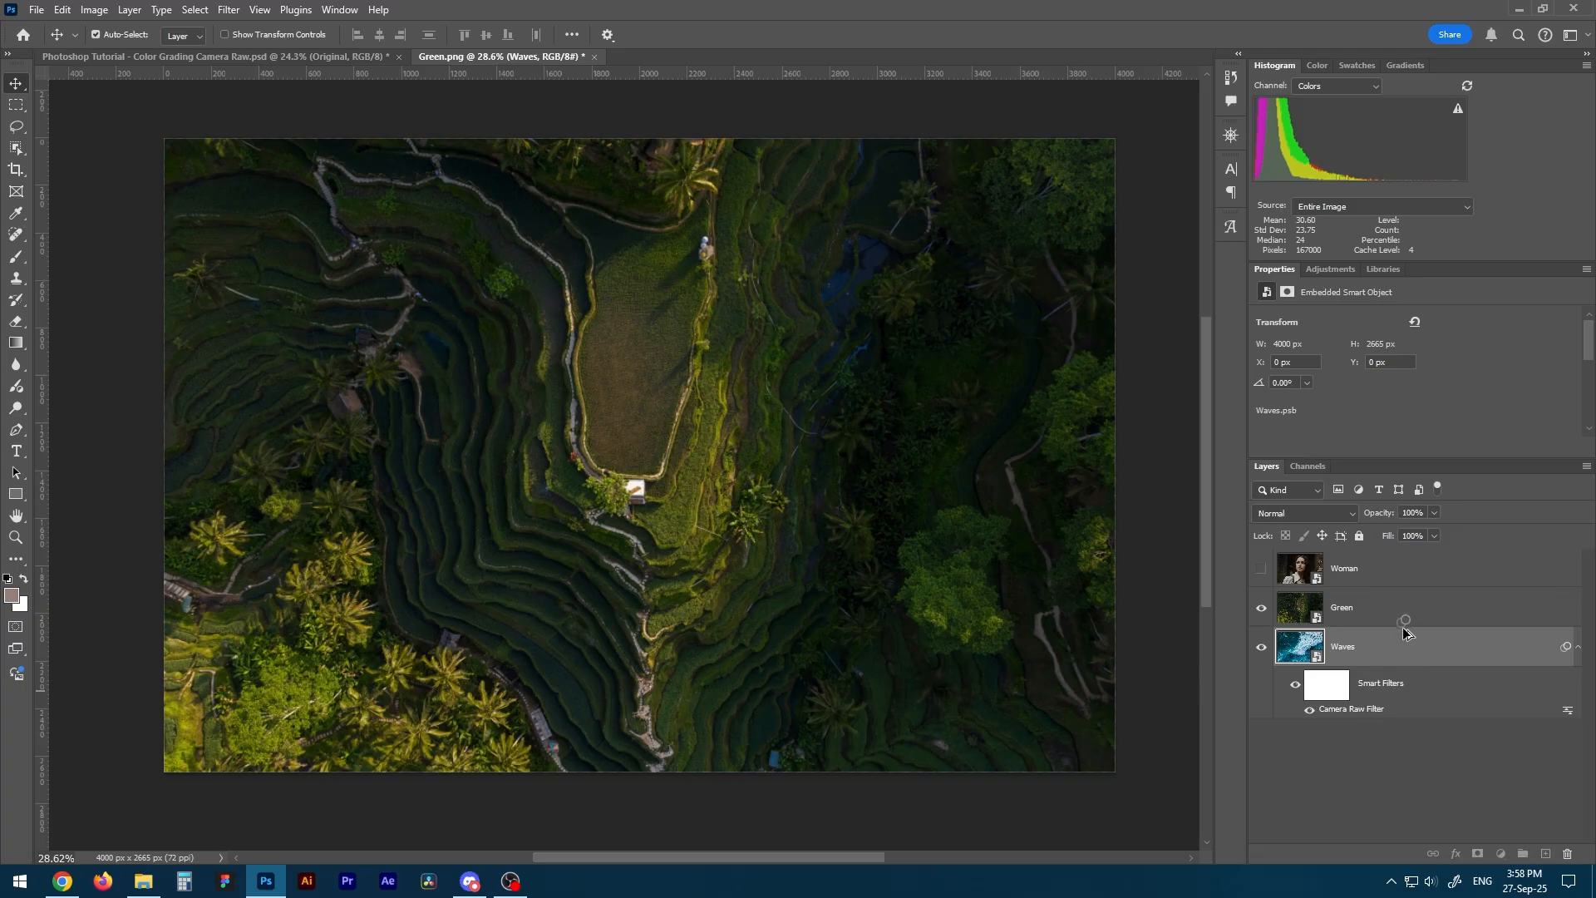
pyautogui.moveTo(1365, 611); pyautogui.dragTo(1366, 609)
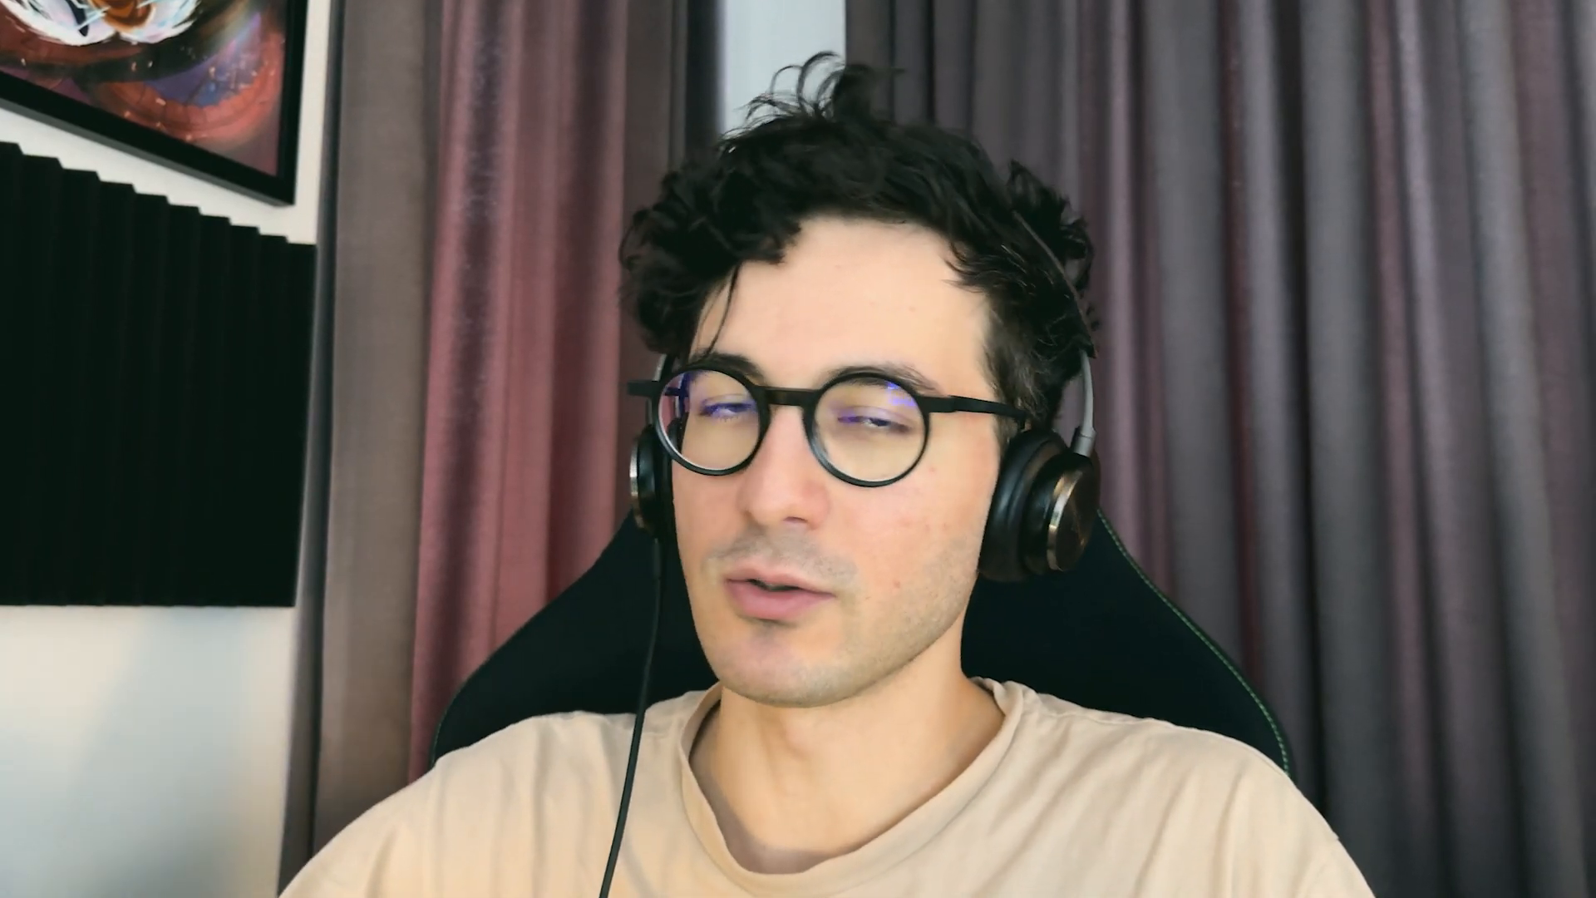
pyautogui.click(1438, 609)
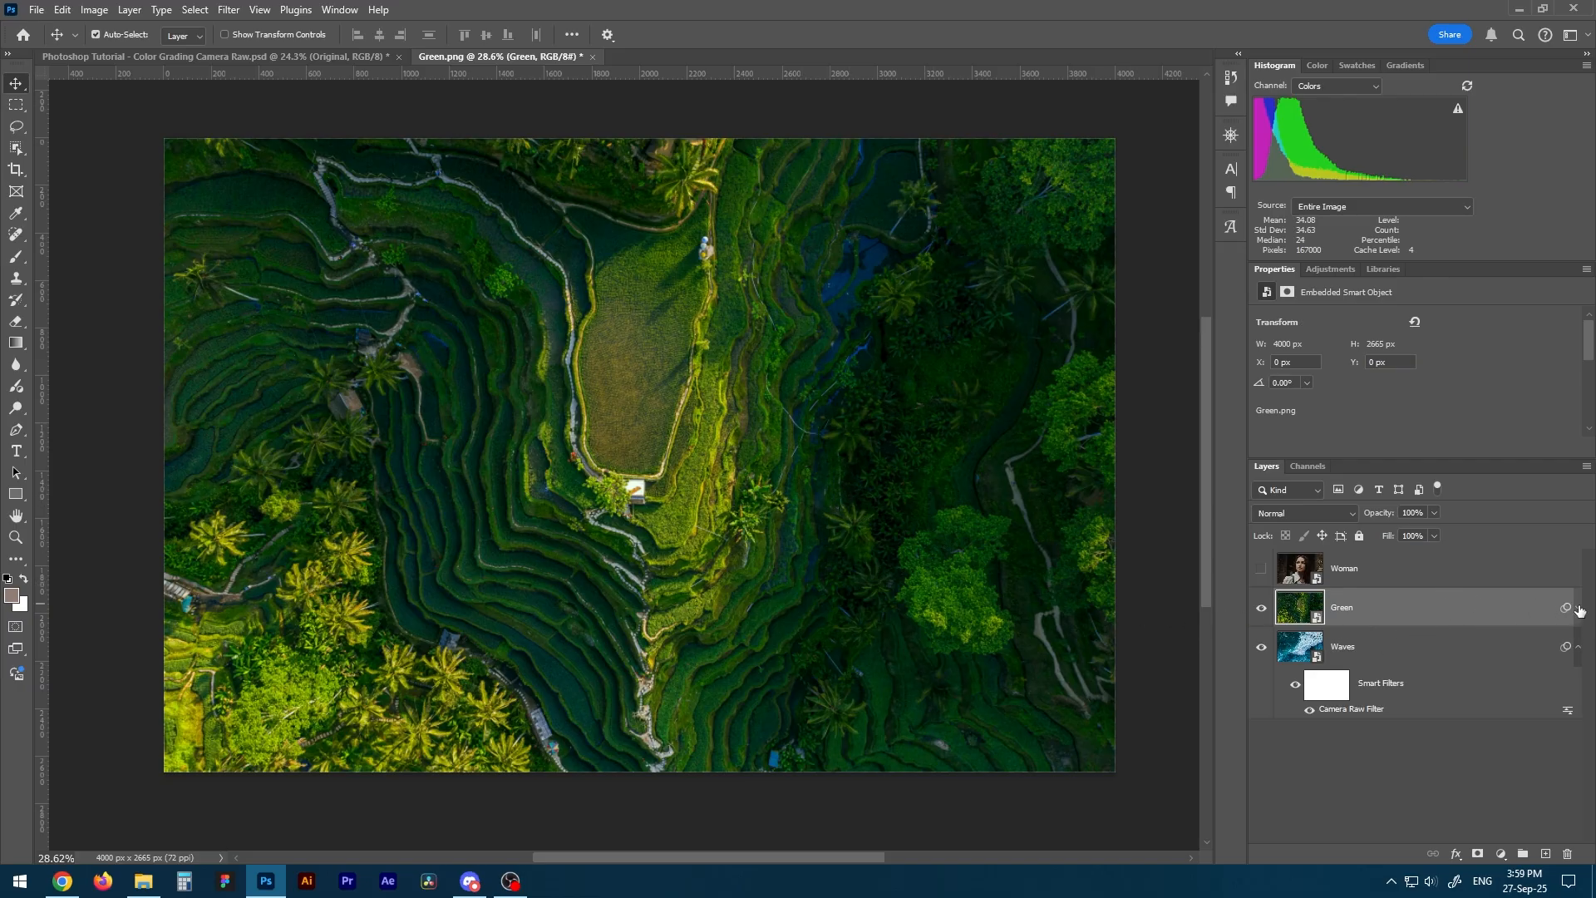
pyautogui.moveTo(1578, 610); pyautogui.dragTo(1578, 610)
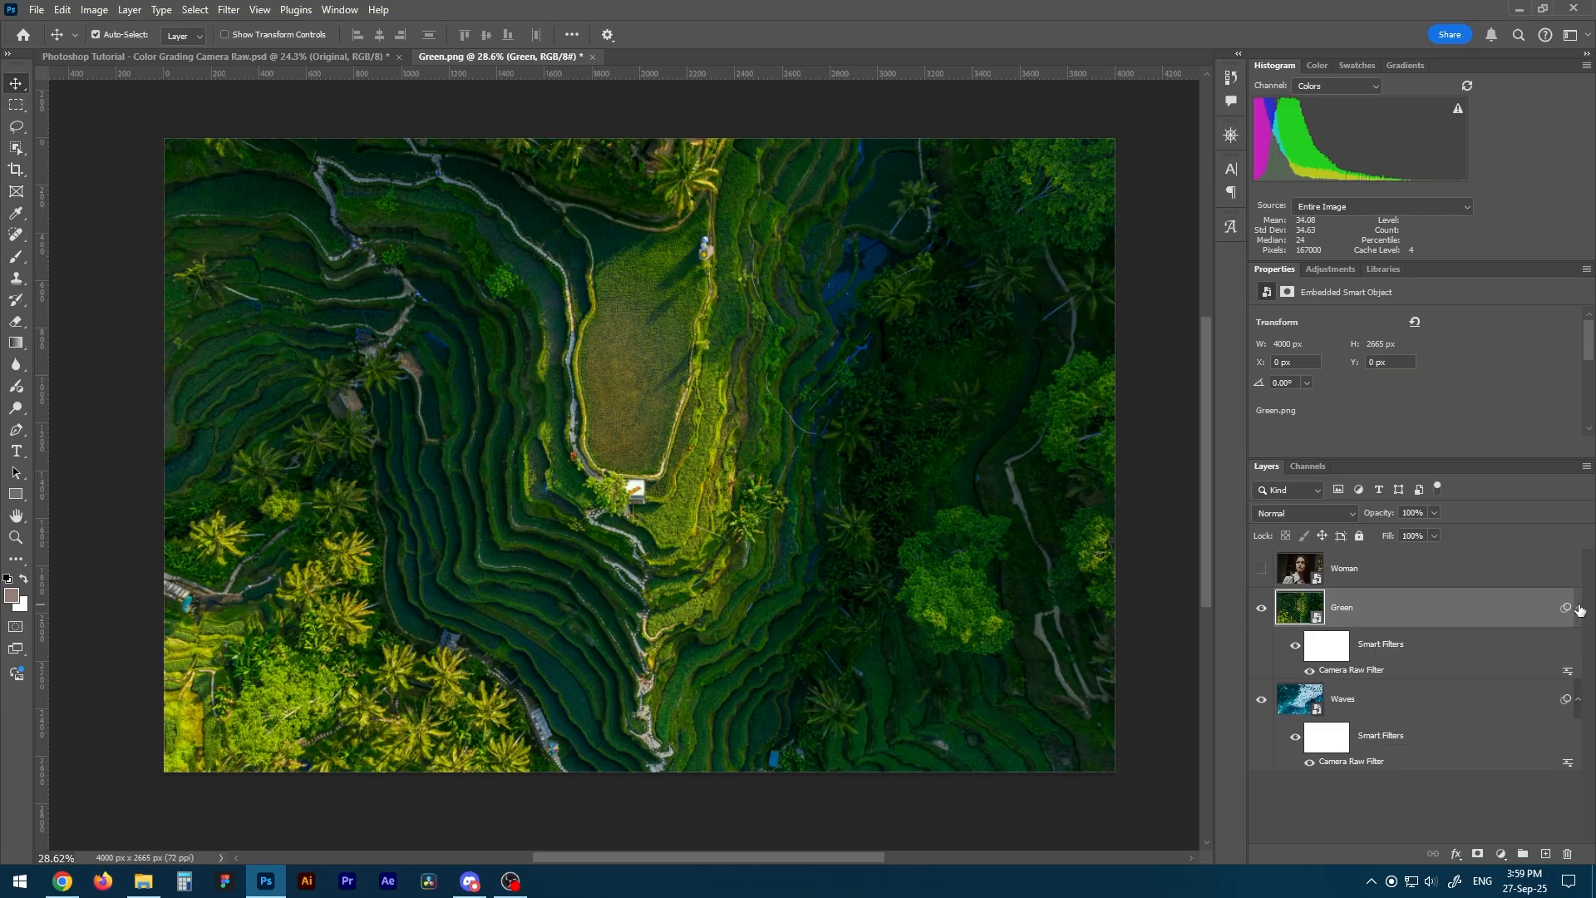
# Fine-tune the Light settings in the Green layer's Camera Raw Filter to brighten the rice terraces slightly, and apply the change.
pyautogui.doubleClick(1363, 671)
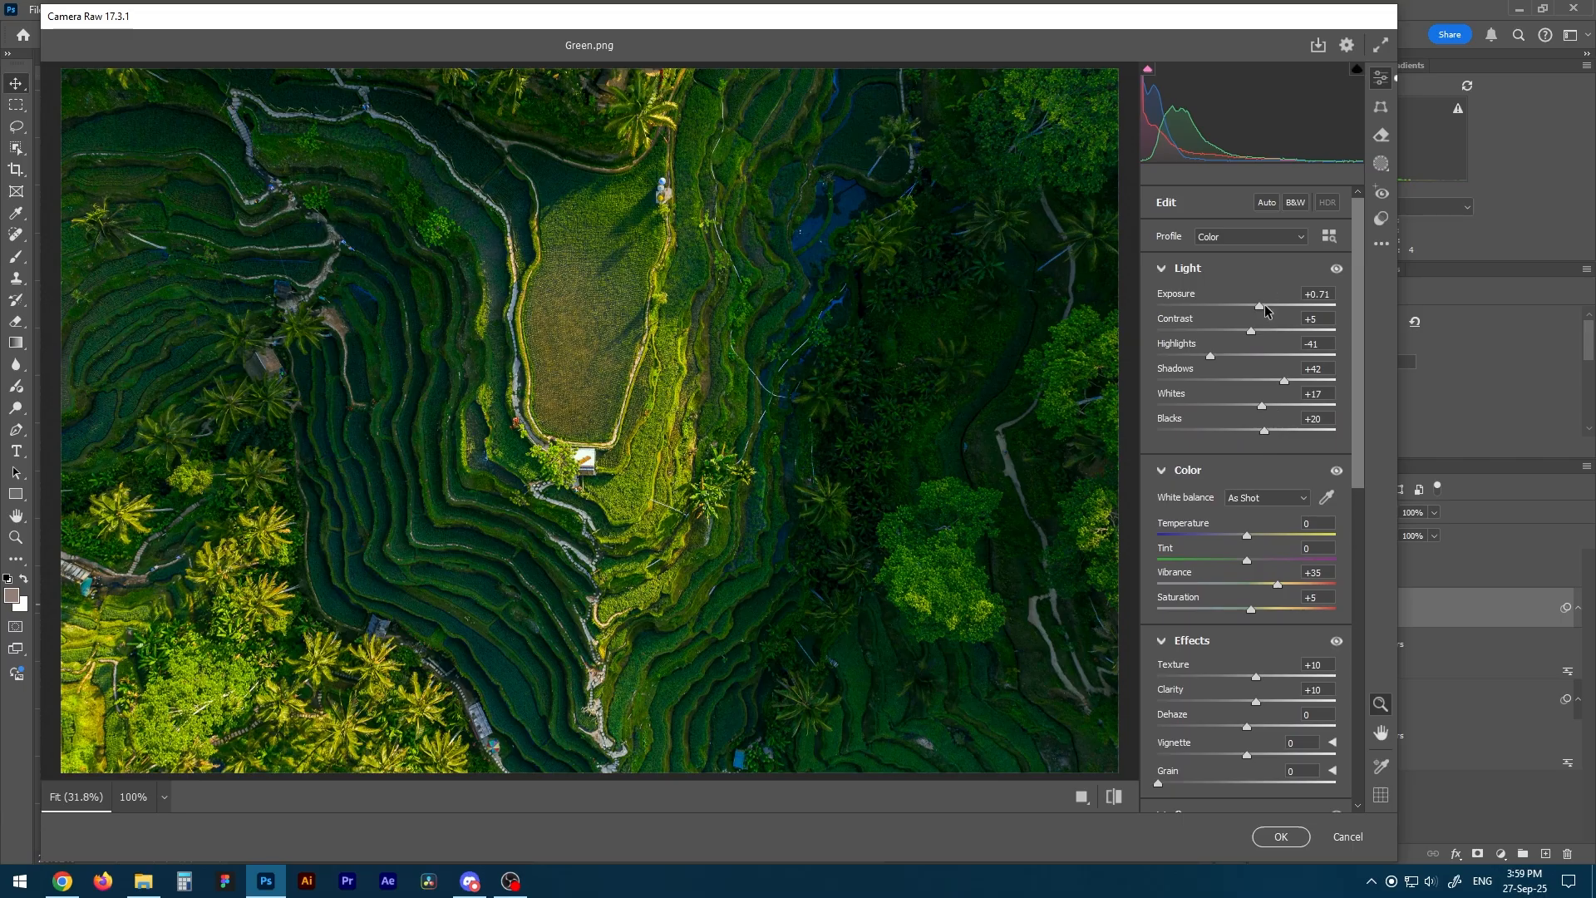
pyautogui.moveTo(1259, 306); pyautogui.dragTo(1270, 382)
pyautogui.scroll(-5, 1355, 381)
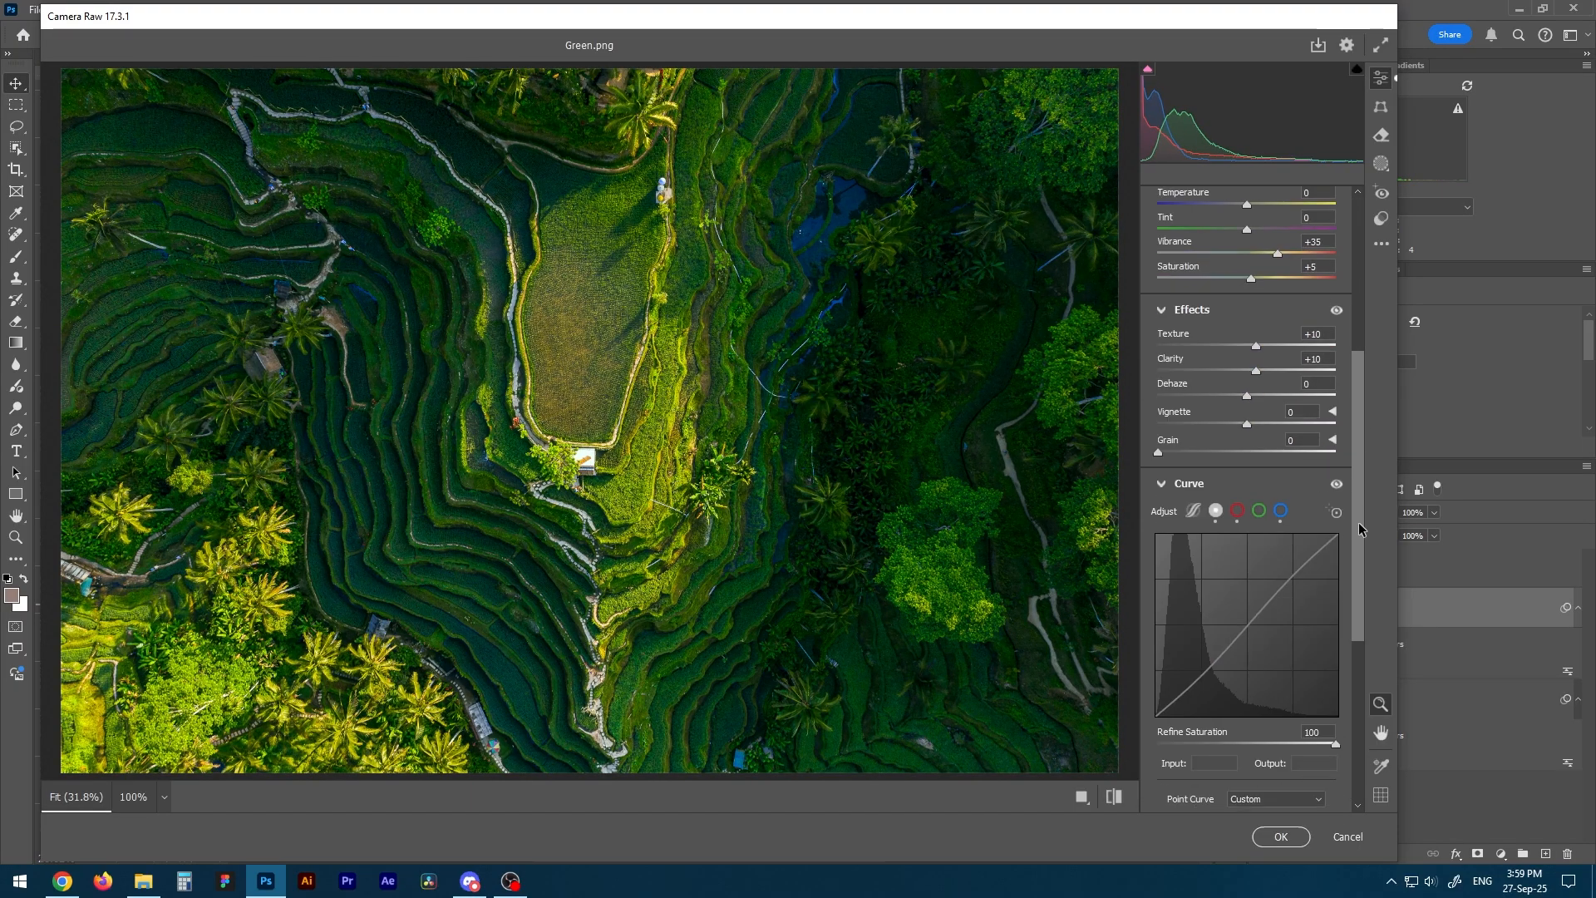
pyautogui.click(1281, 836)
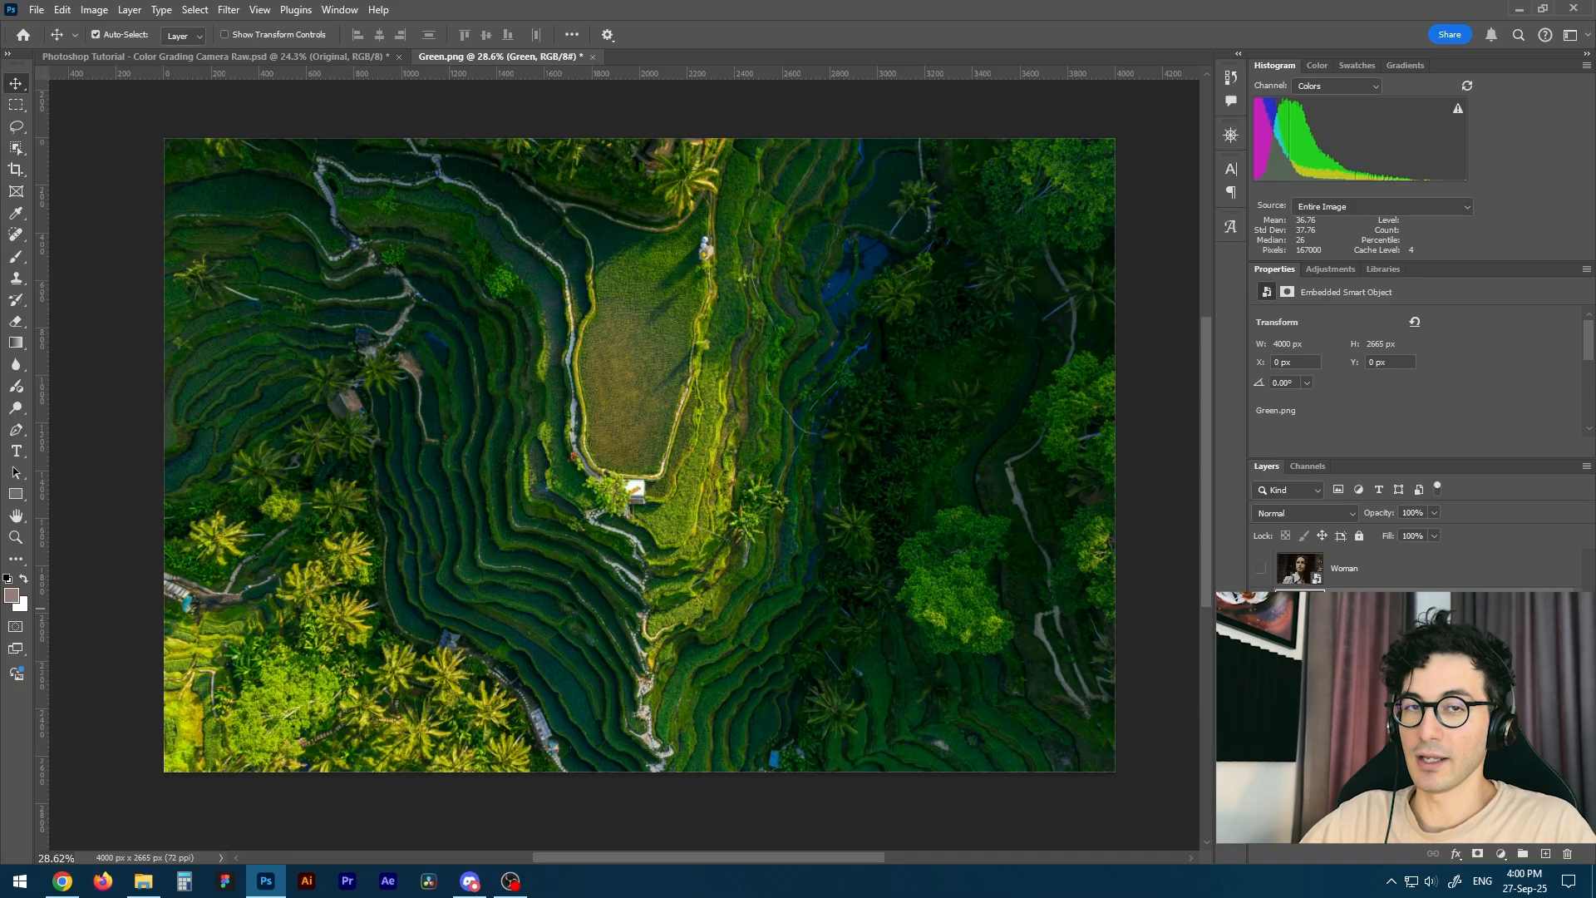
# Show the Woman layer, copy the Waves layer's Camera Raw smart filter onto it and expand its smart filter list.
pyautogui.click(1261, 568)
pyautogui.click(1344, 569)
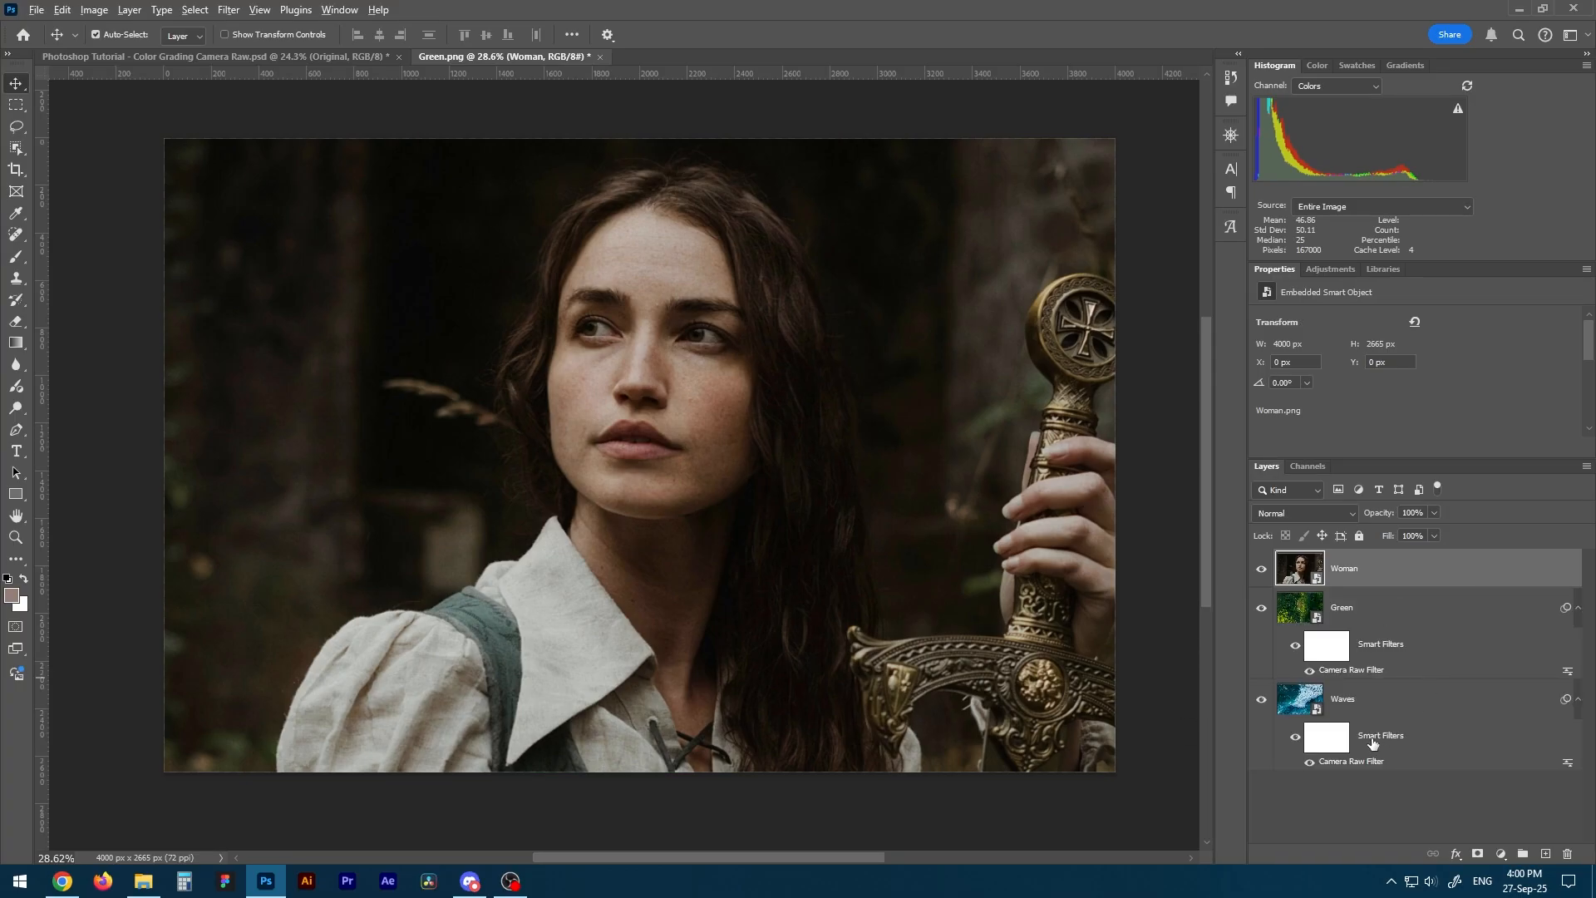
pyautogui.moveTo(1375, 739); pyautogui.dragTo(1375, 572)
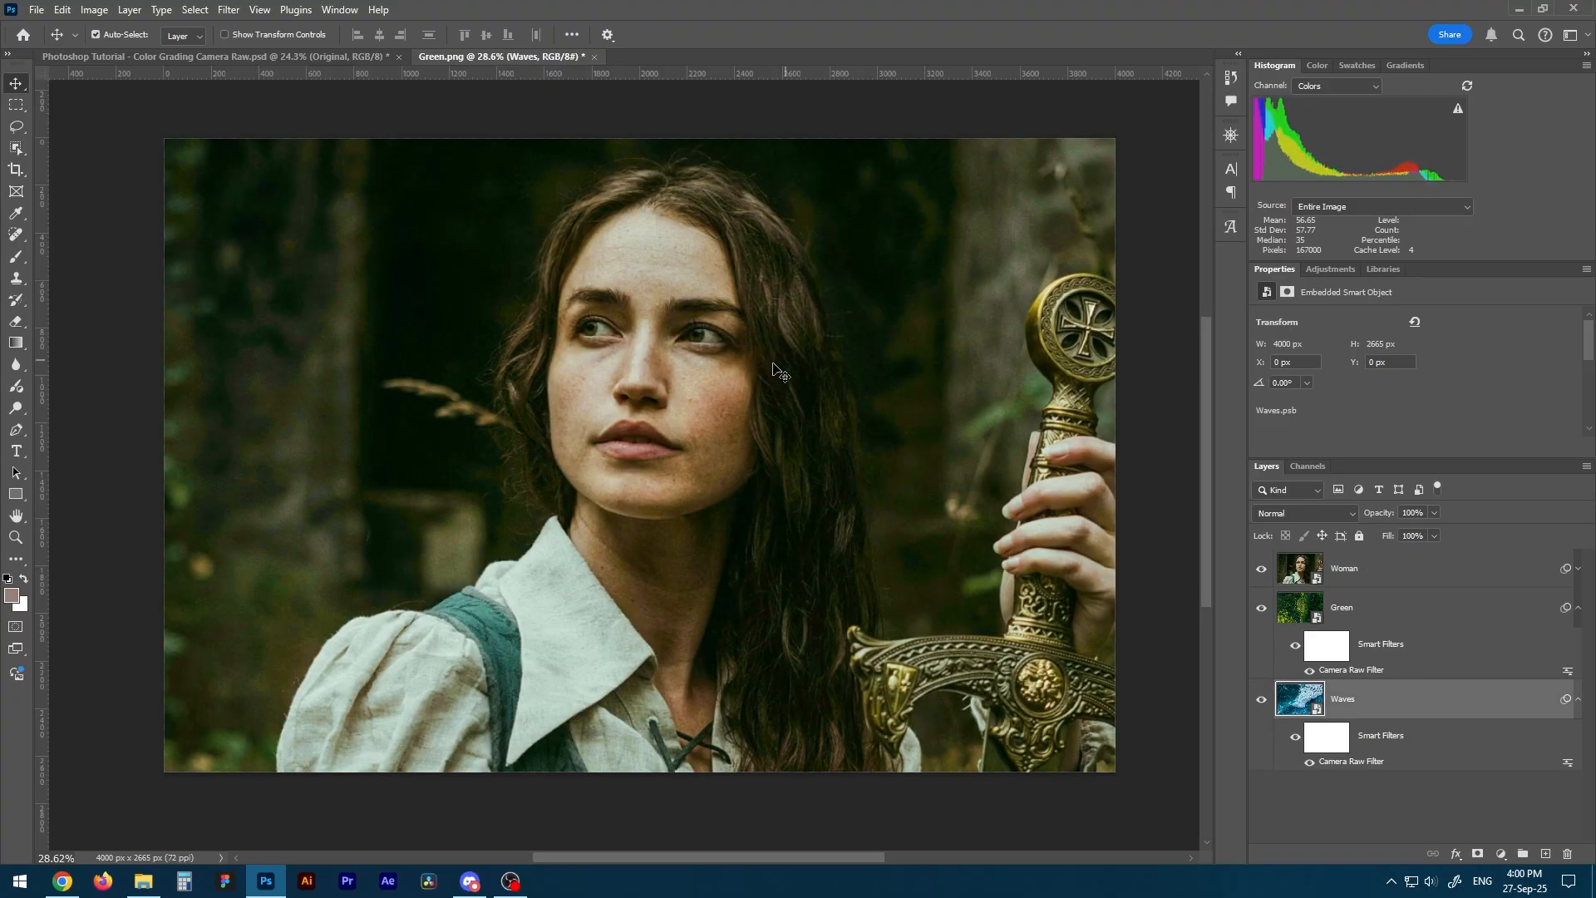
pyautogui.click(1577, 572)
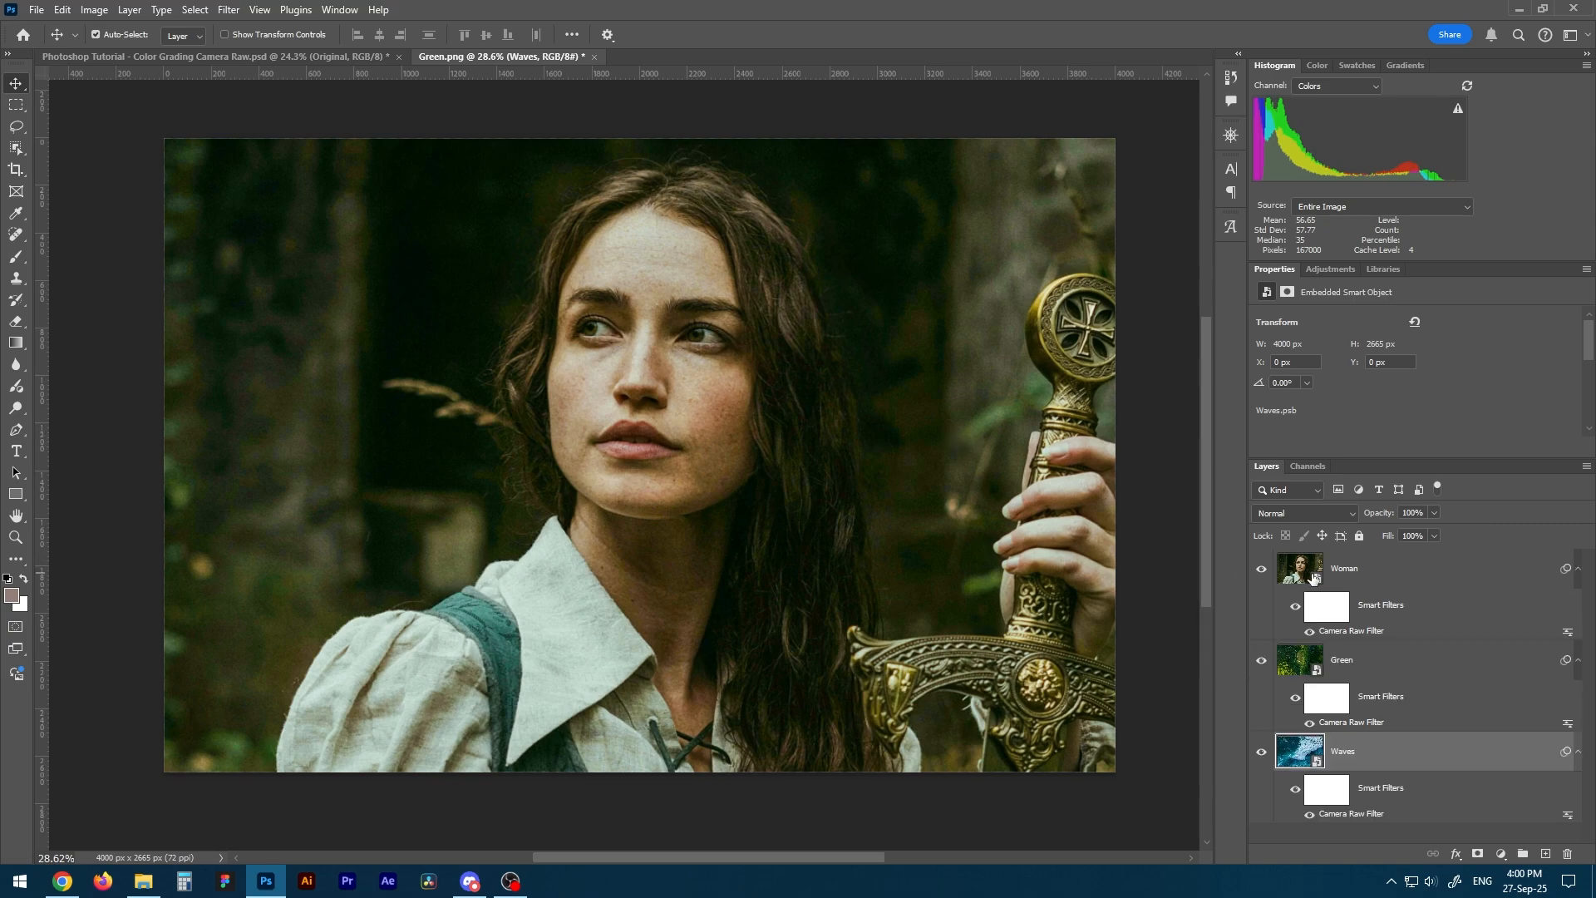
pyautogui.click(1355, 636)
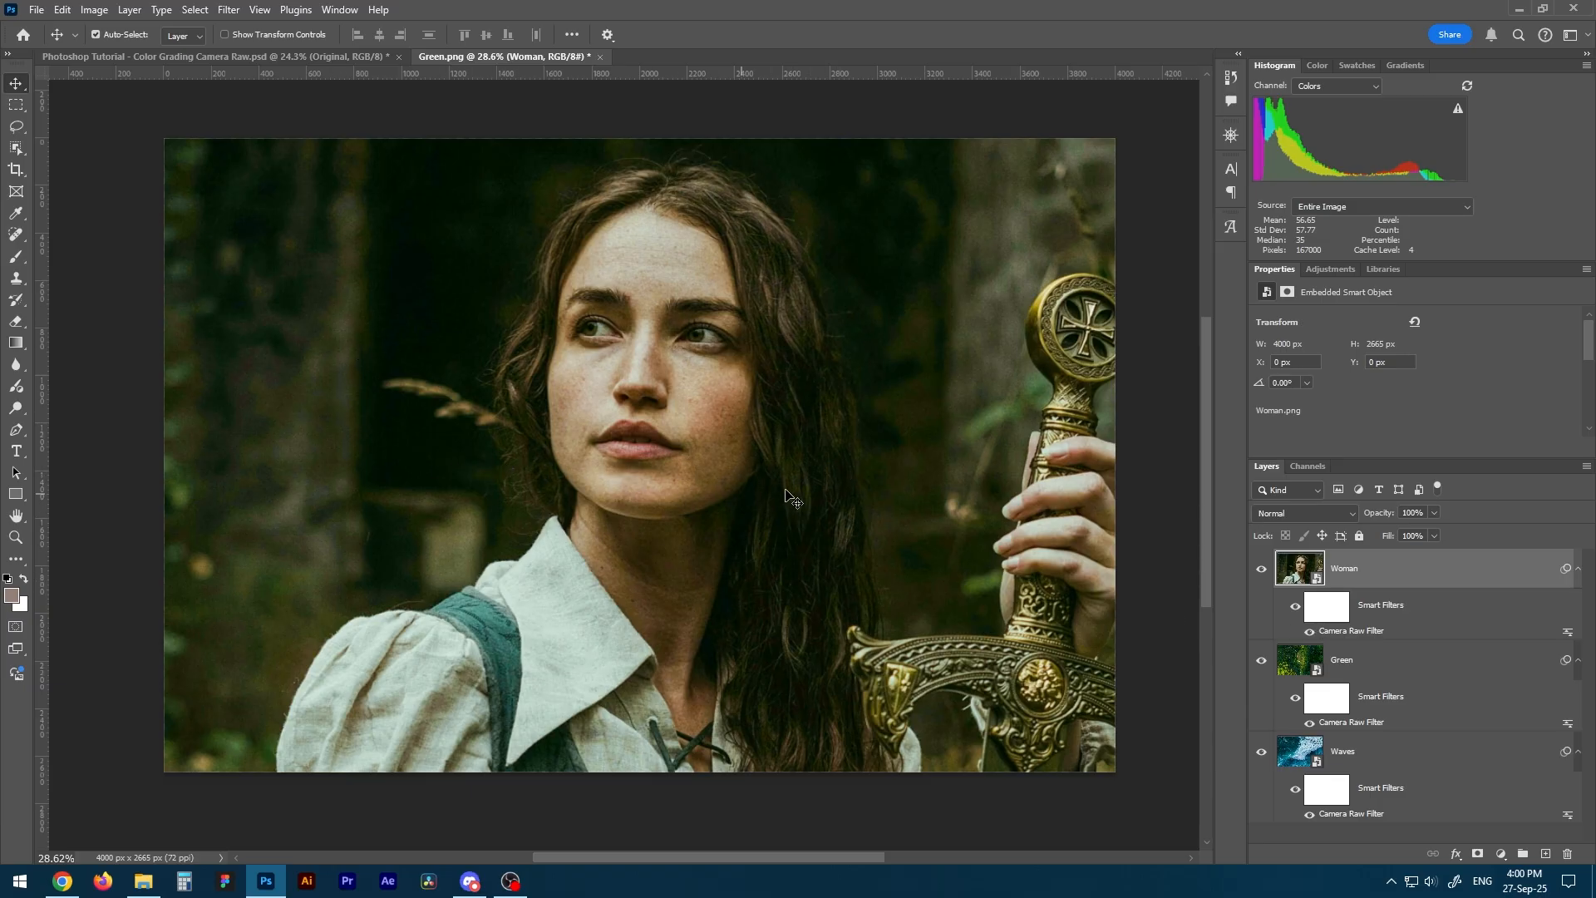
# Set Color Noise Reduction to 100 in the Woman layer's Camera Raw Filter to clean up the dark background, and apply the change.
pyautogui.moveTo(914, 442); pyautogui.dragTo(965, 478)
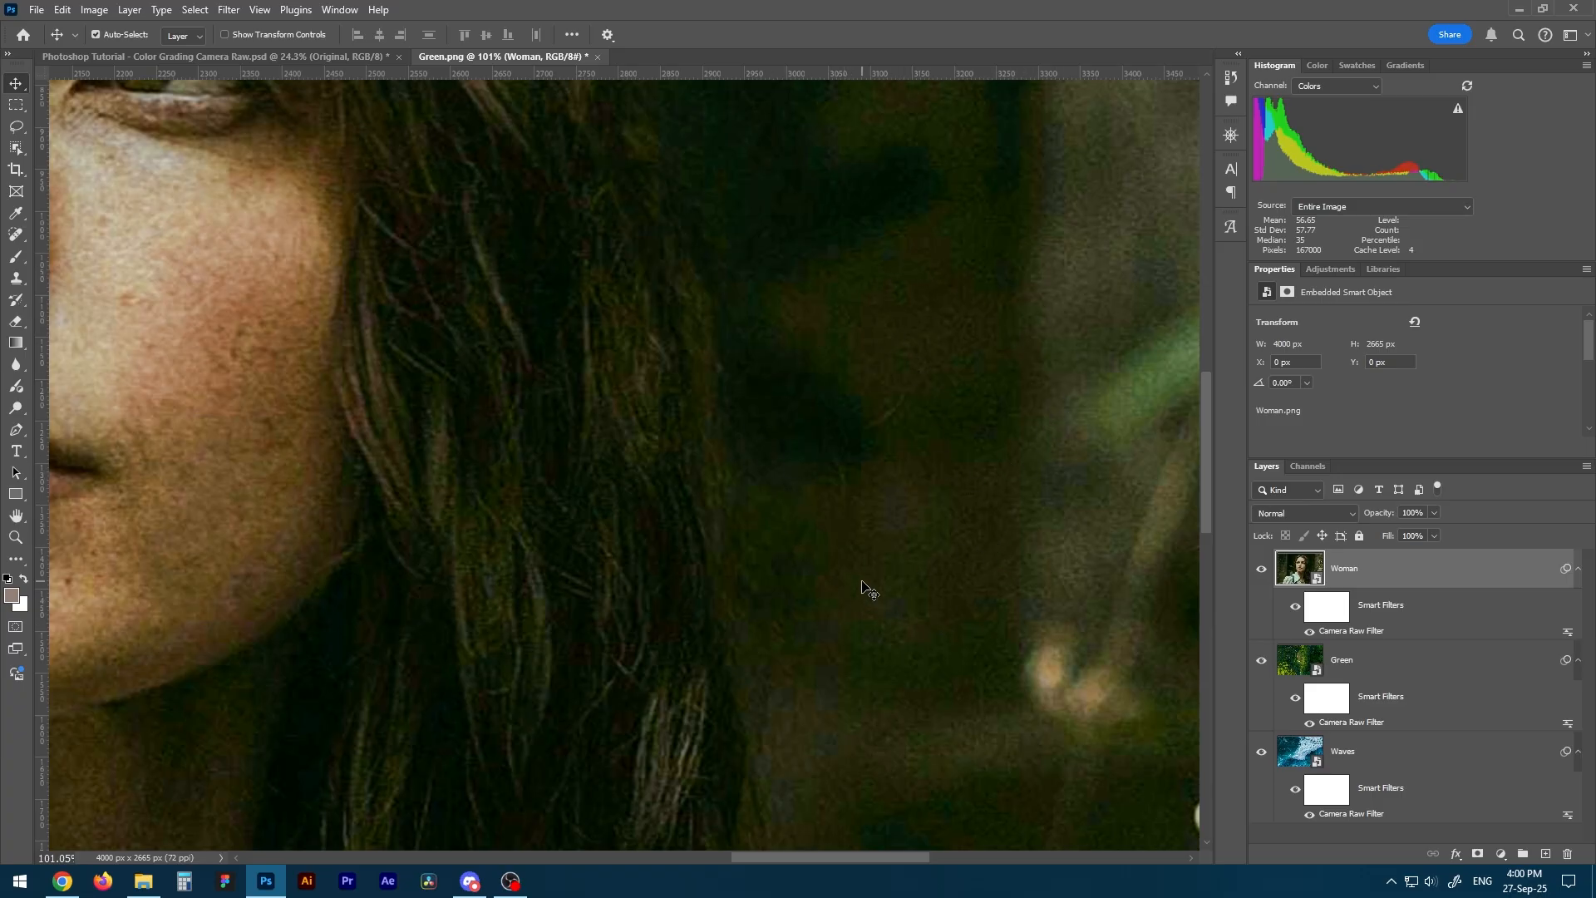
pyautogui.moveTo(912, 479); pyautogui.dragTo(833, 483)
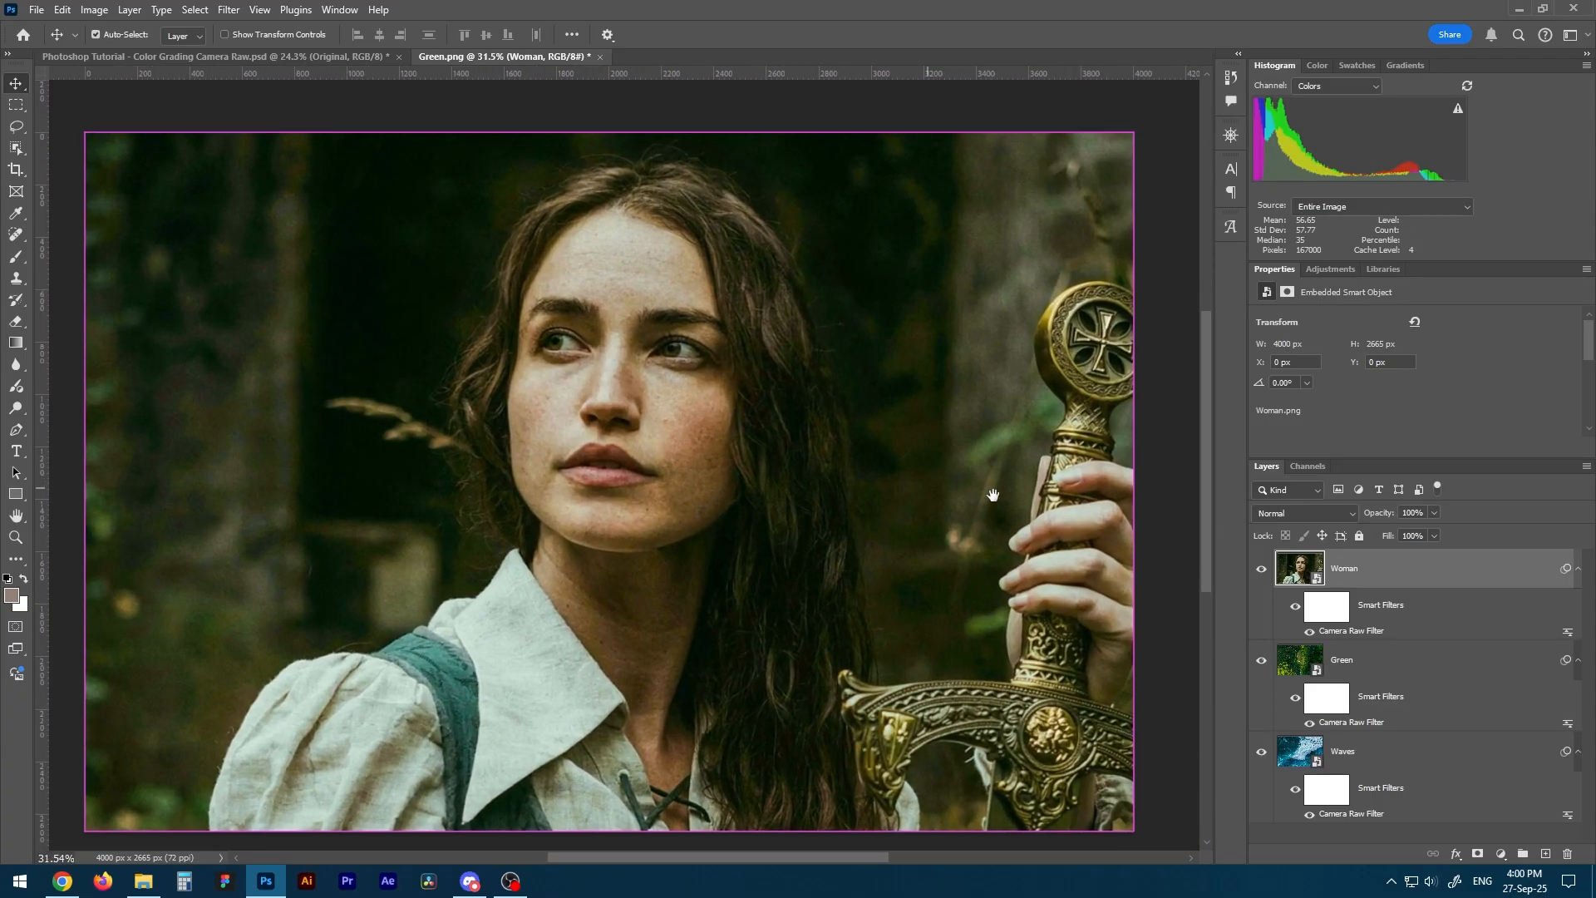
pyautogui.doubleClick(1354, 630)
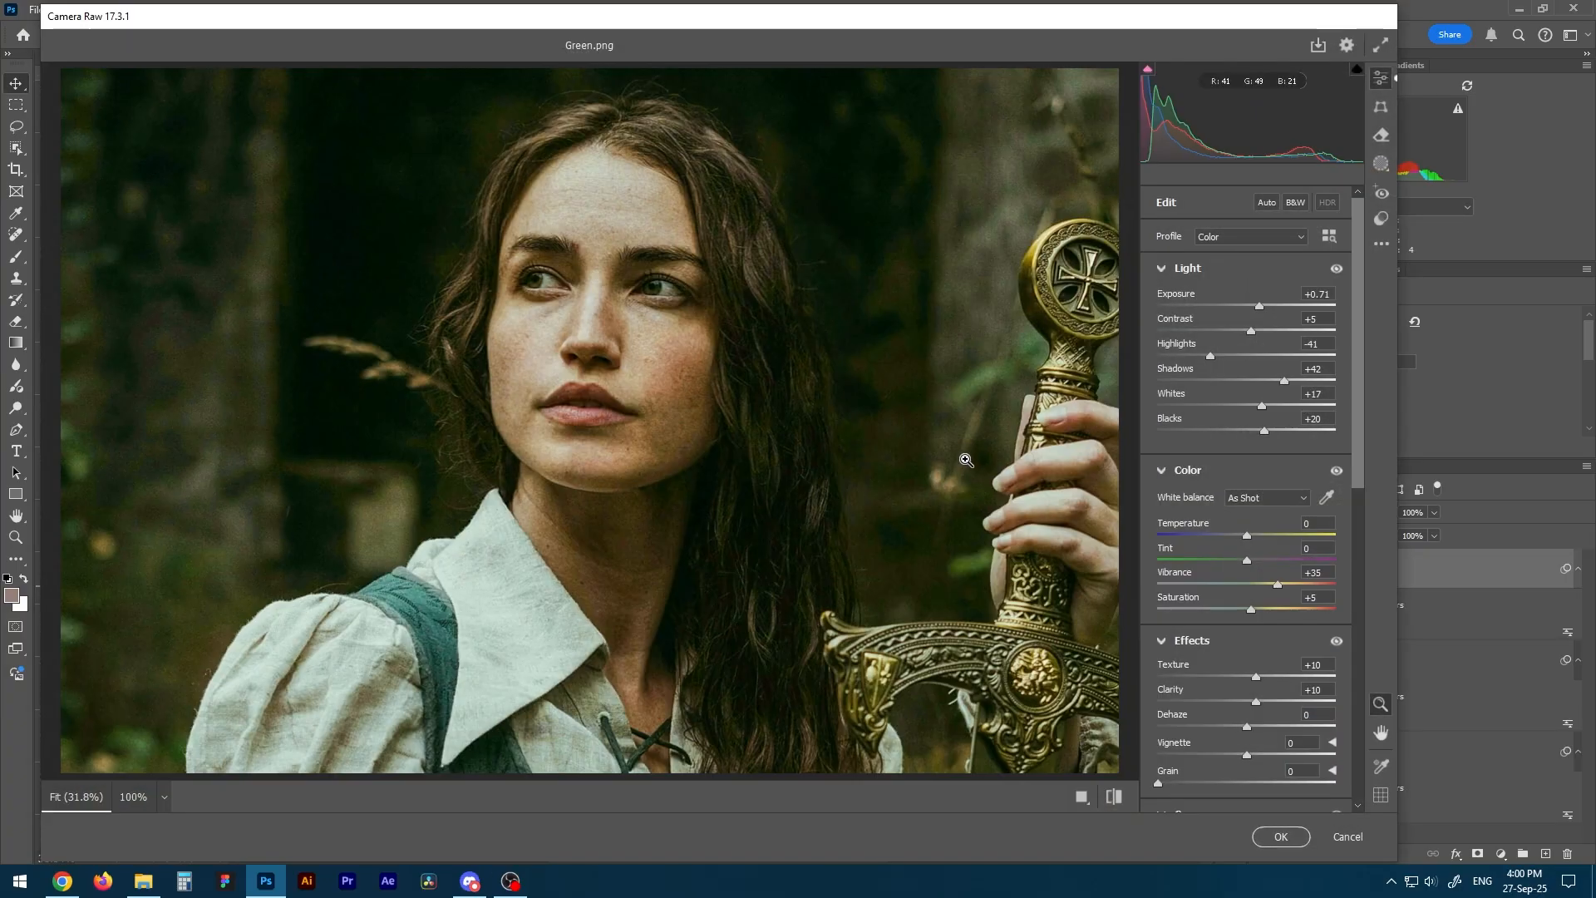
pyautogui.moveTo(1359, 283); pyautogui.dragTo(1348, 618)
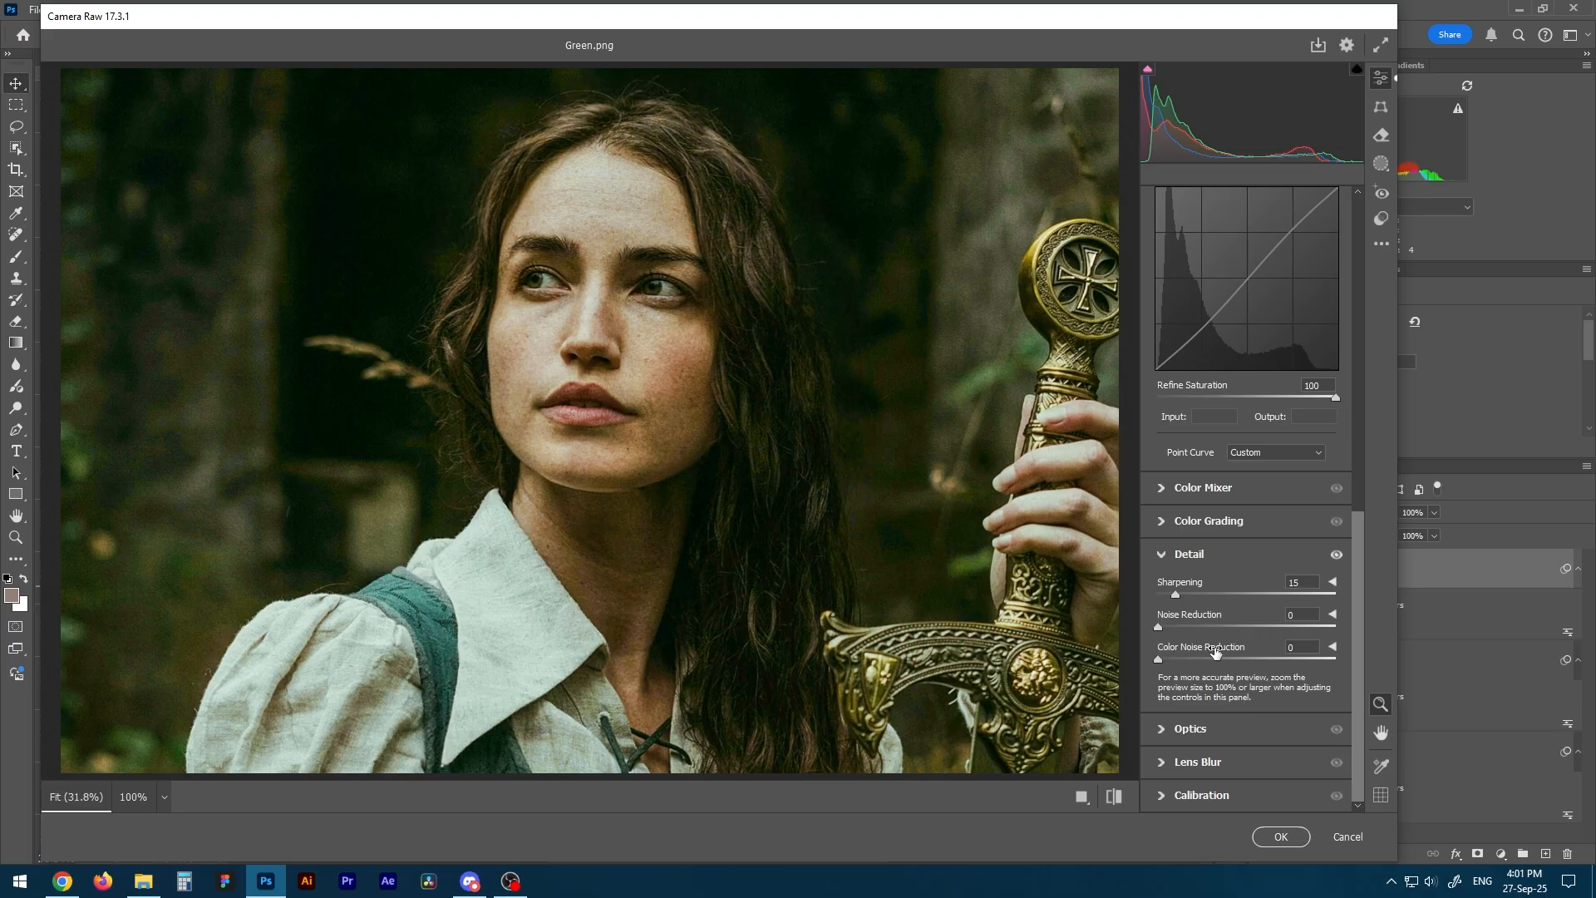
pyautogui.click(902, 429)
pyautogui.moveTo(553, 397); pyautogui.dragTo(598, 444)
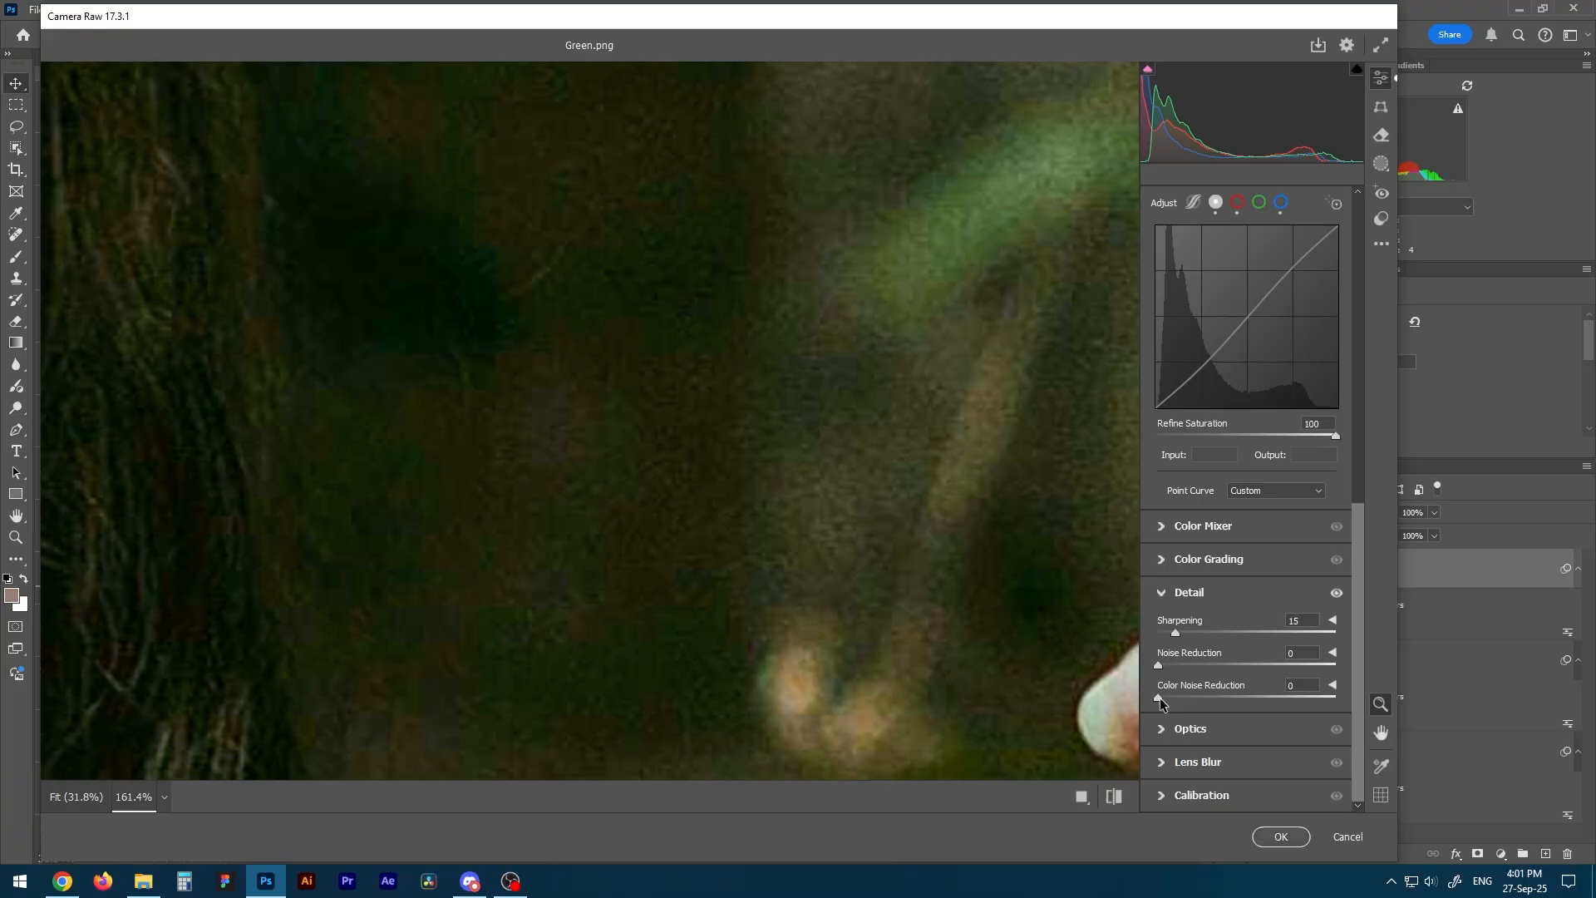
pyautogui.moveTo(1168, 702); pyautogui.dragTo(1503, 713)
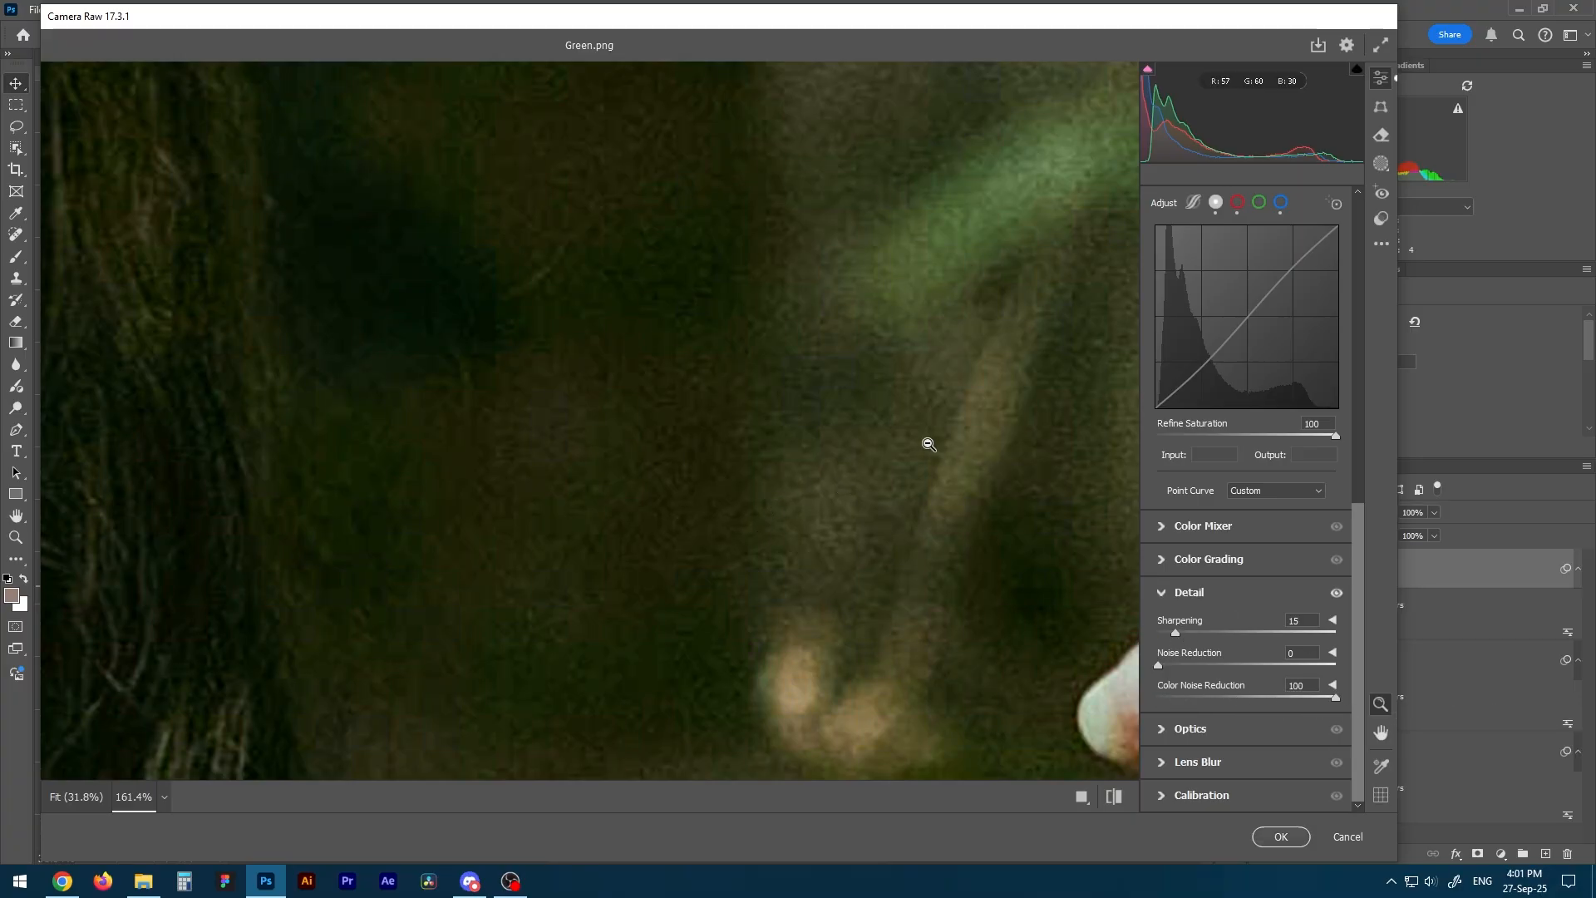
pyautogui.moveTo(847, 455); pyautogui.dragTo(795, 413)
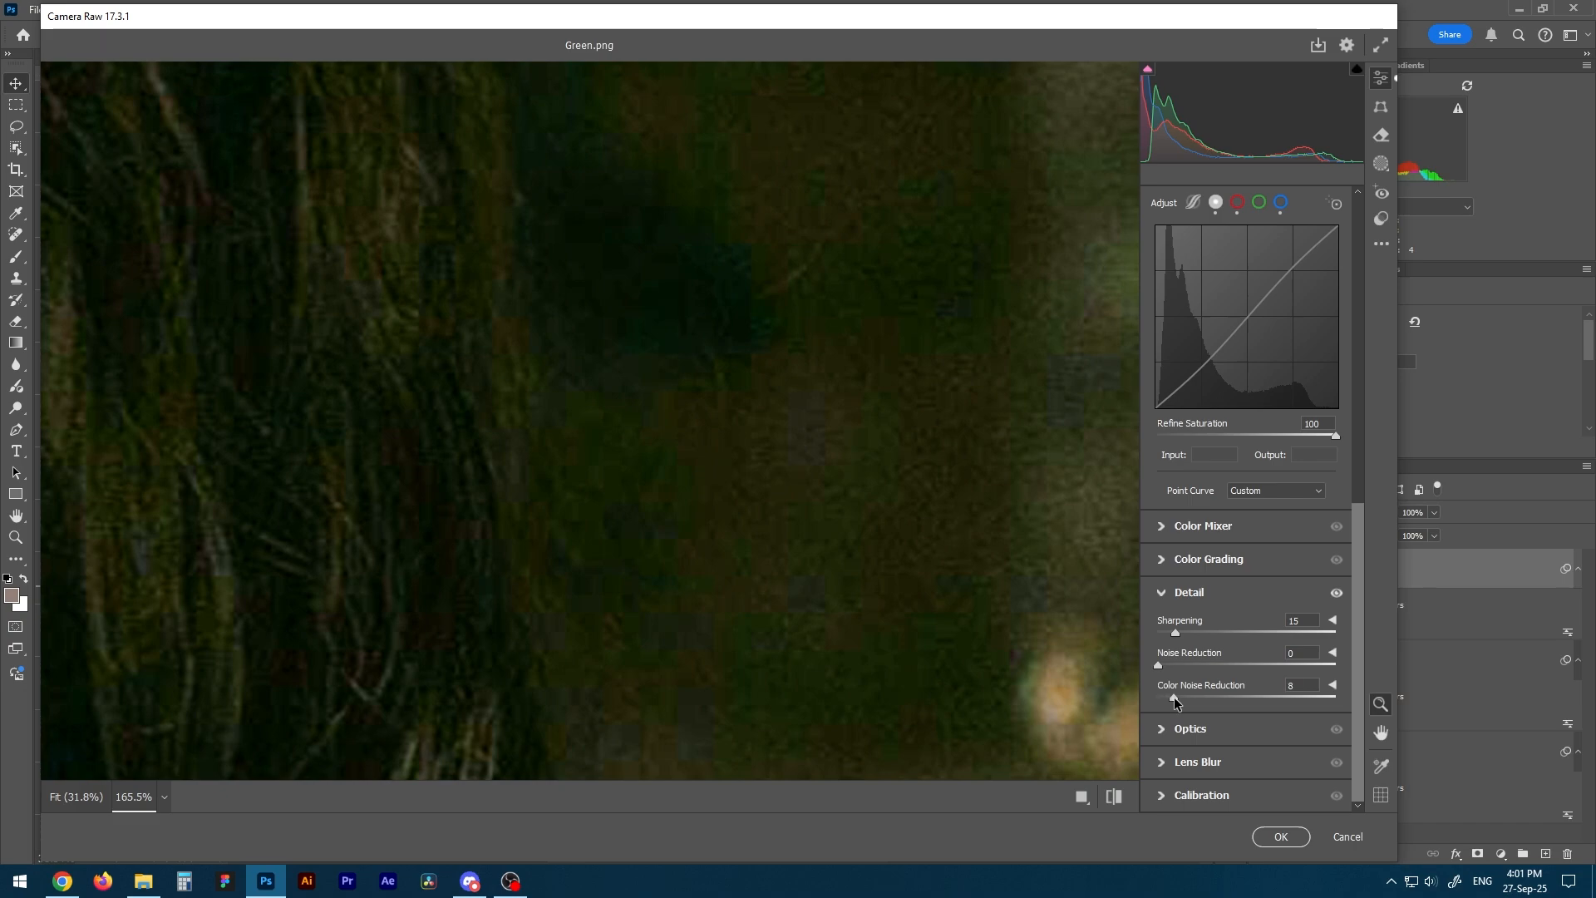
pyautogui.moveTo(1159, 700); pyautogui.dragTo(1467, 705)
pyautogui.moveTo(1336, 699); pyautogui.dragTo(1575, 708)
pyautogui.click(1294, 841)
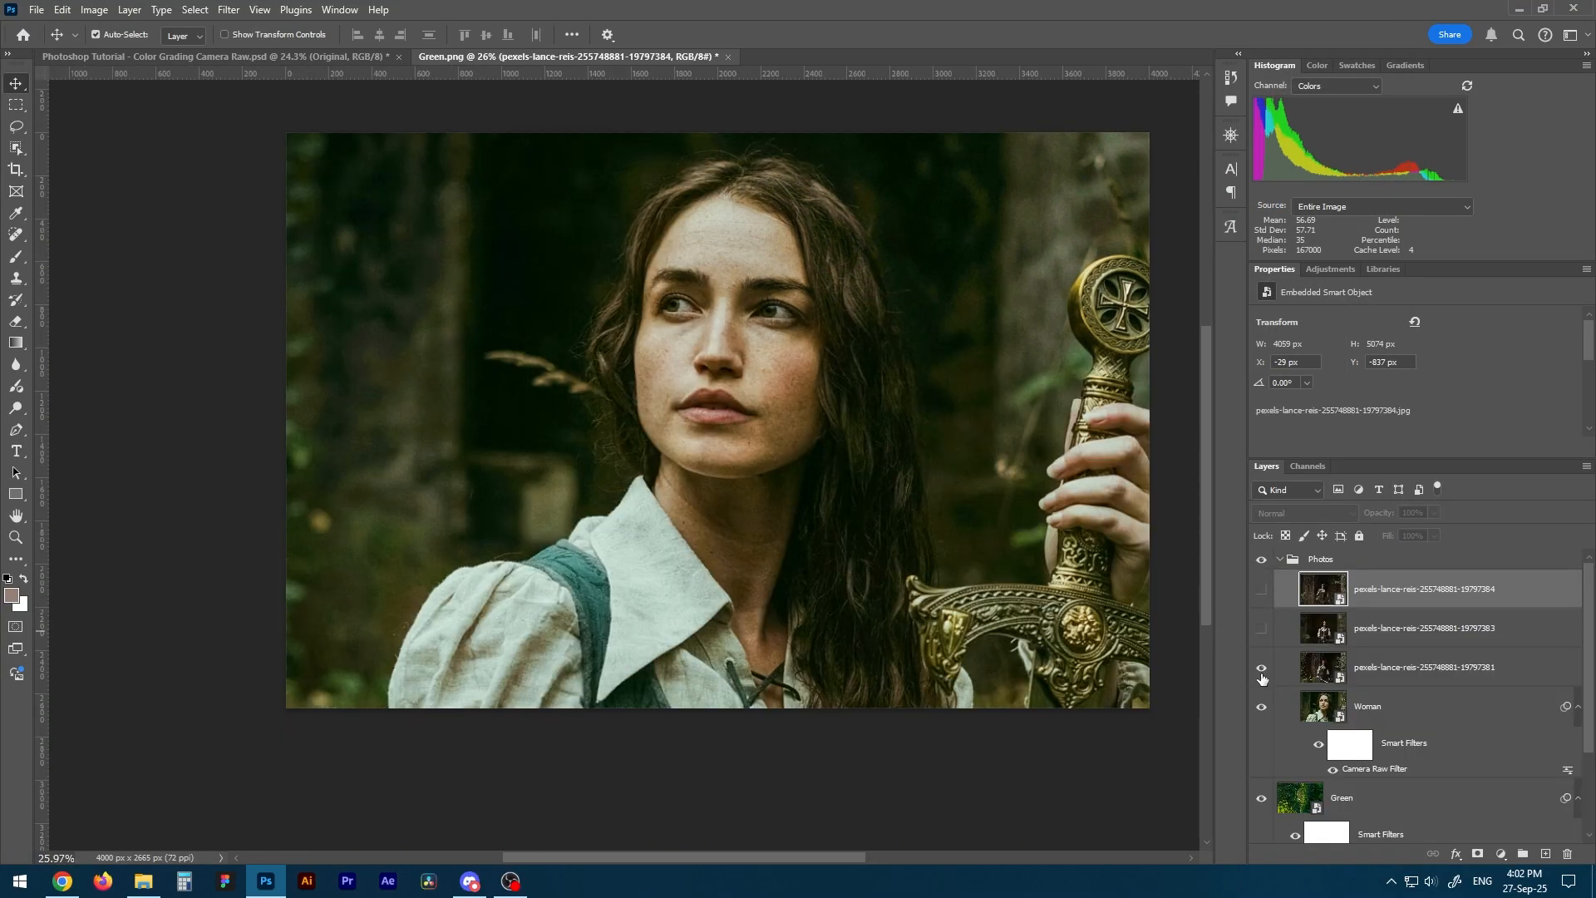
# Show the two hidden photos in the Photos group and copy the Woman layer's Camera Raw smart filter onto all three pexels photo layers.
pyautogui.click(1261, 629)
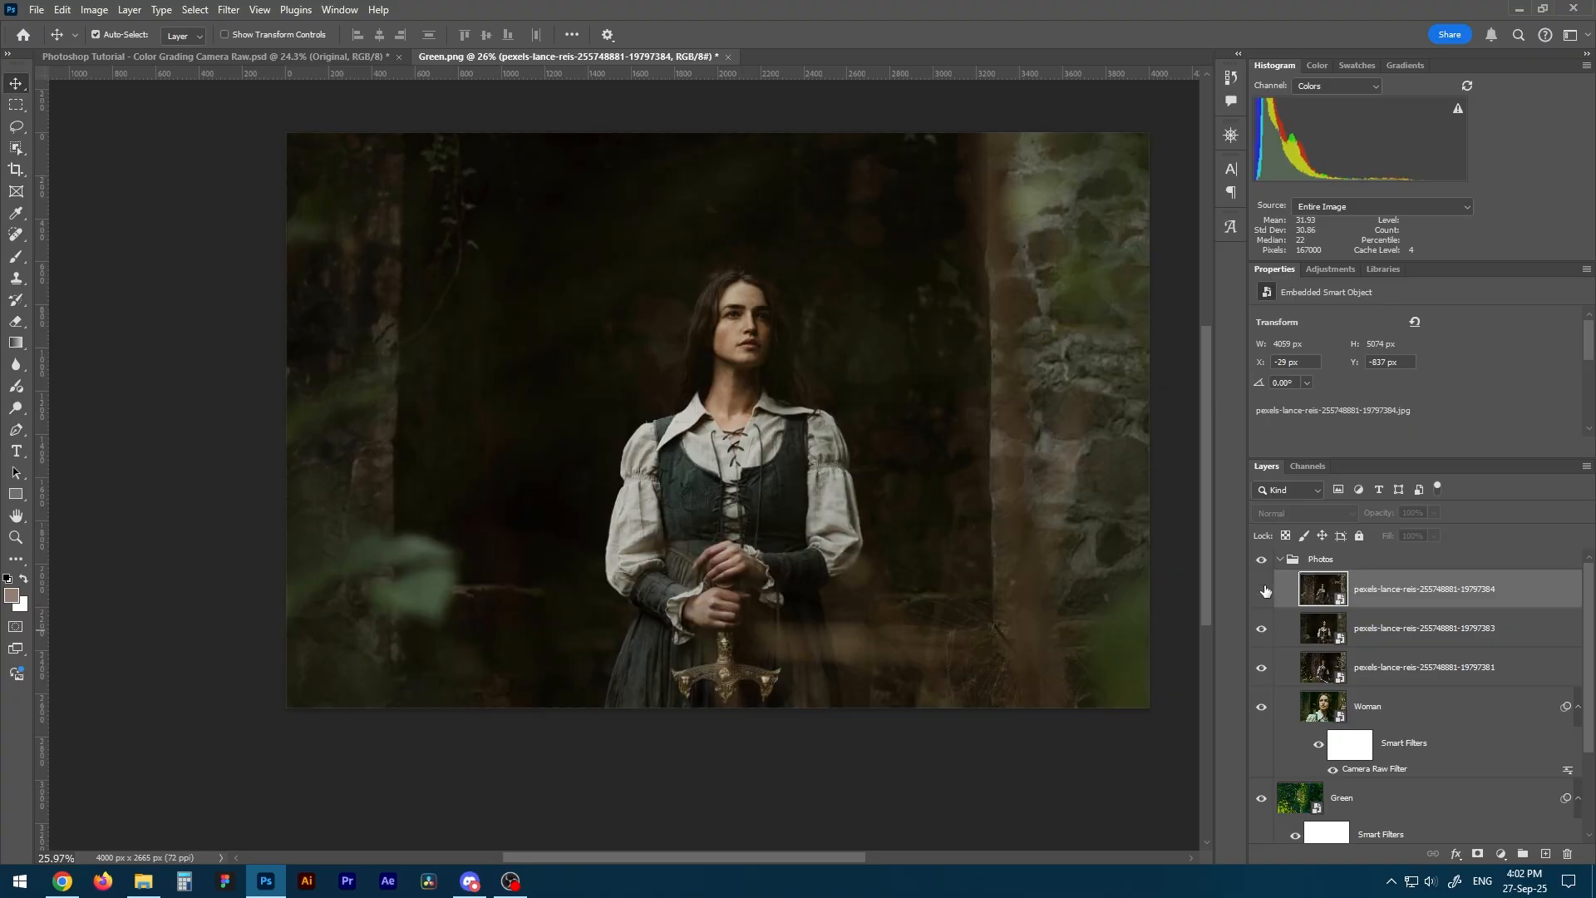
pyautogui.click(1262, 590)
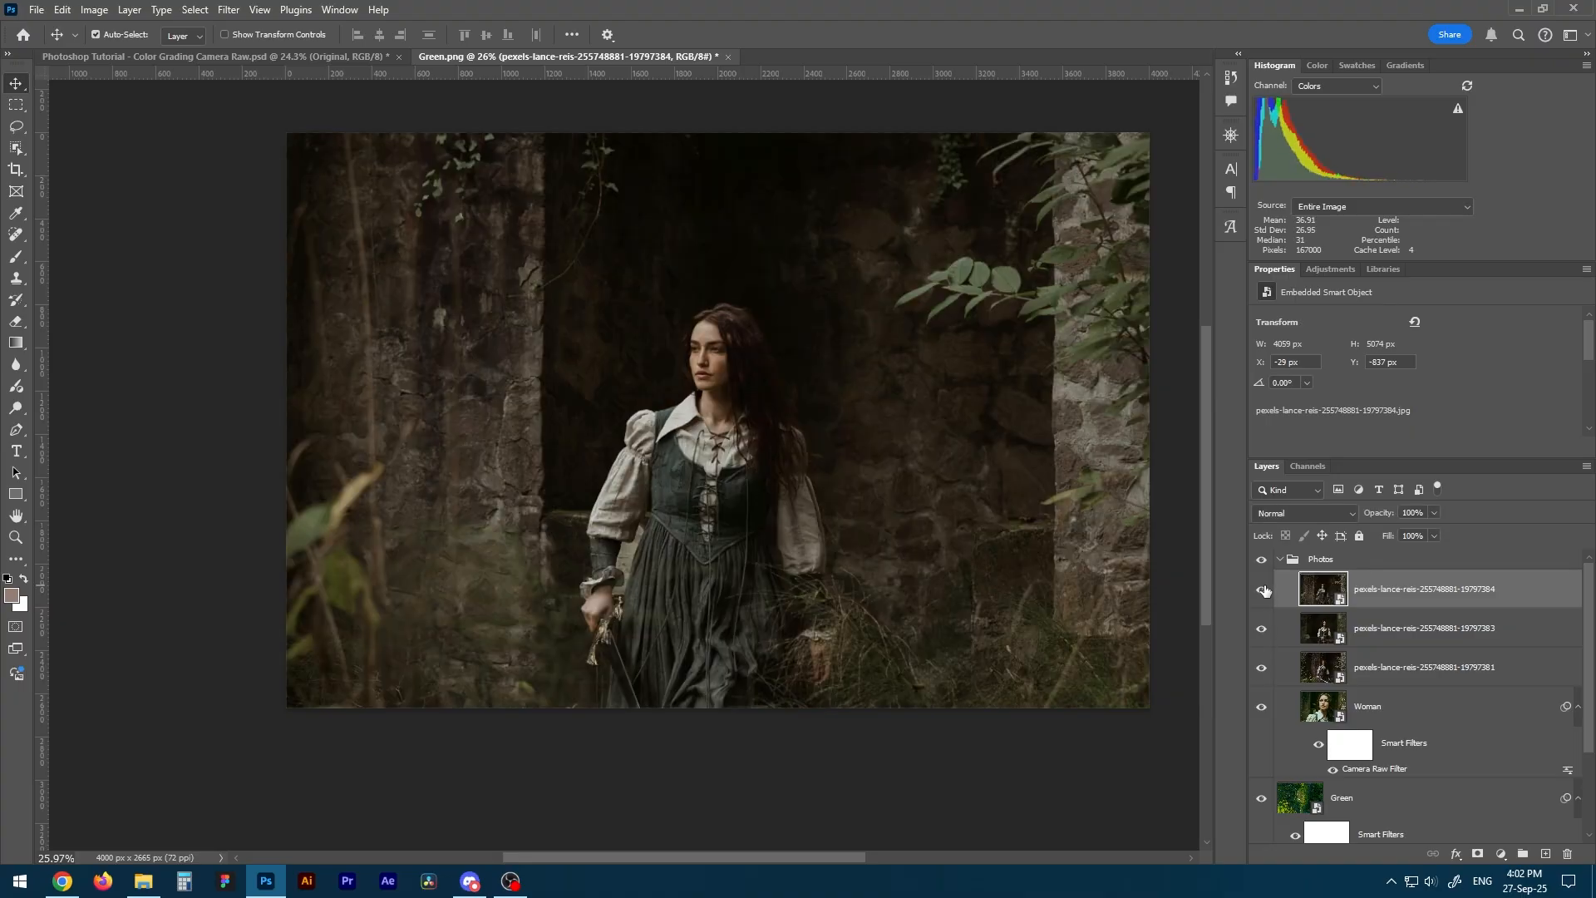
pyautogui.click(1401, 709)
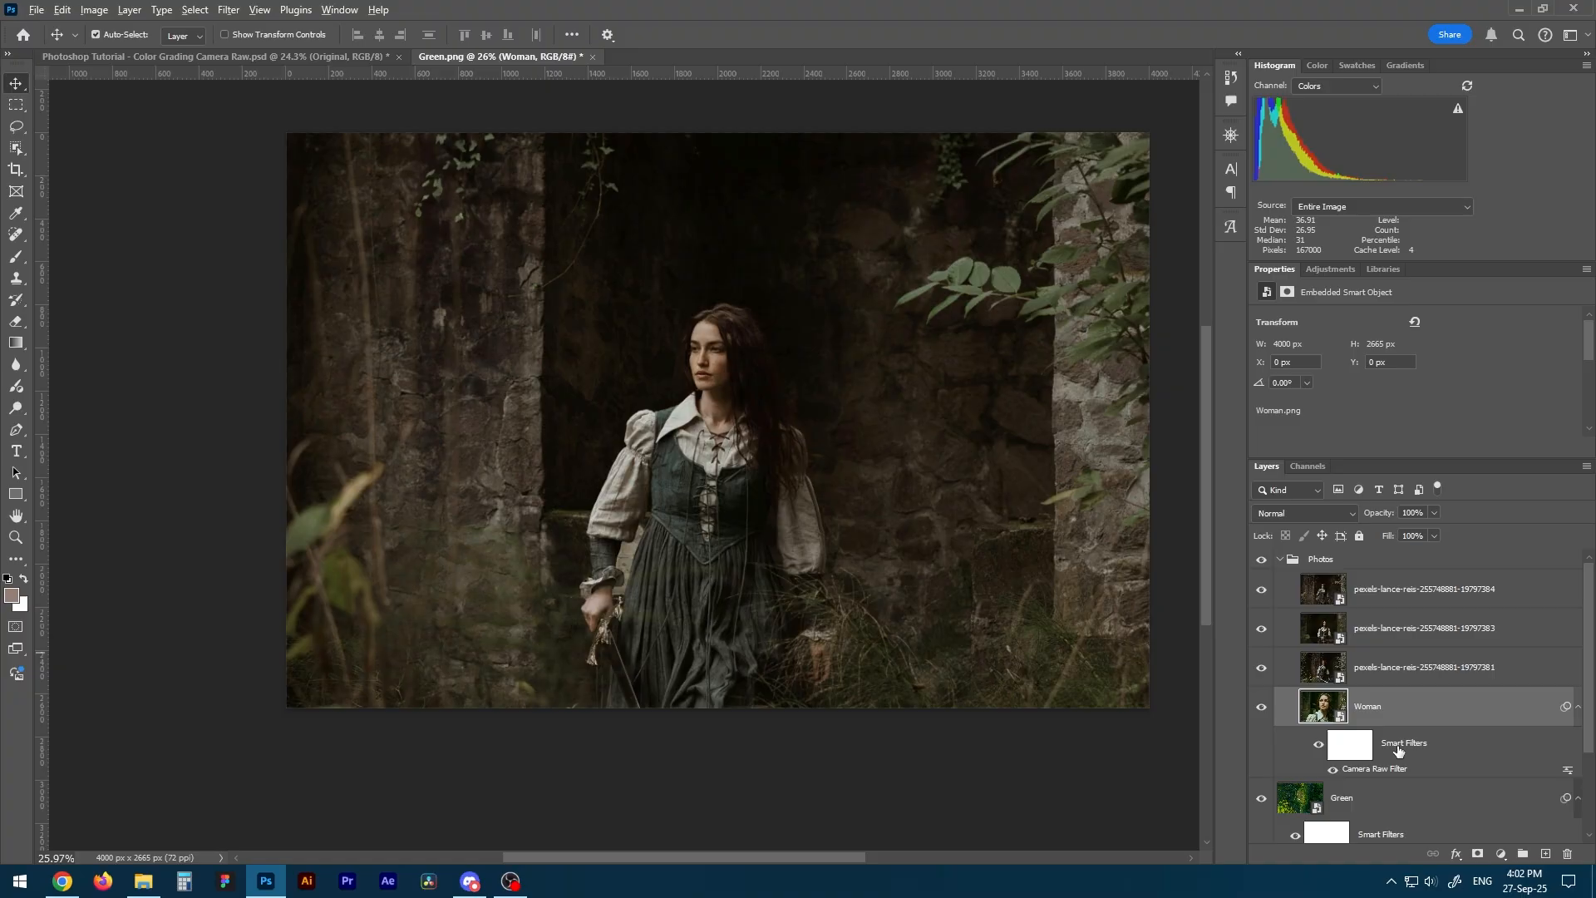
pyautogui.moveTo(1398, 747); pyautogui.dragTo(1414, 675)
pyautogui.moveTo(1393, 749); pyautogui.dragTo(1456, 635)
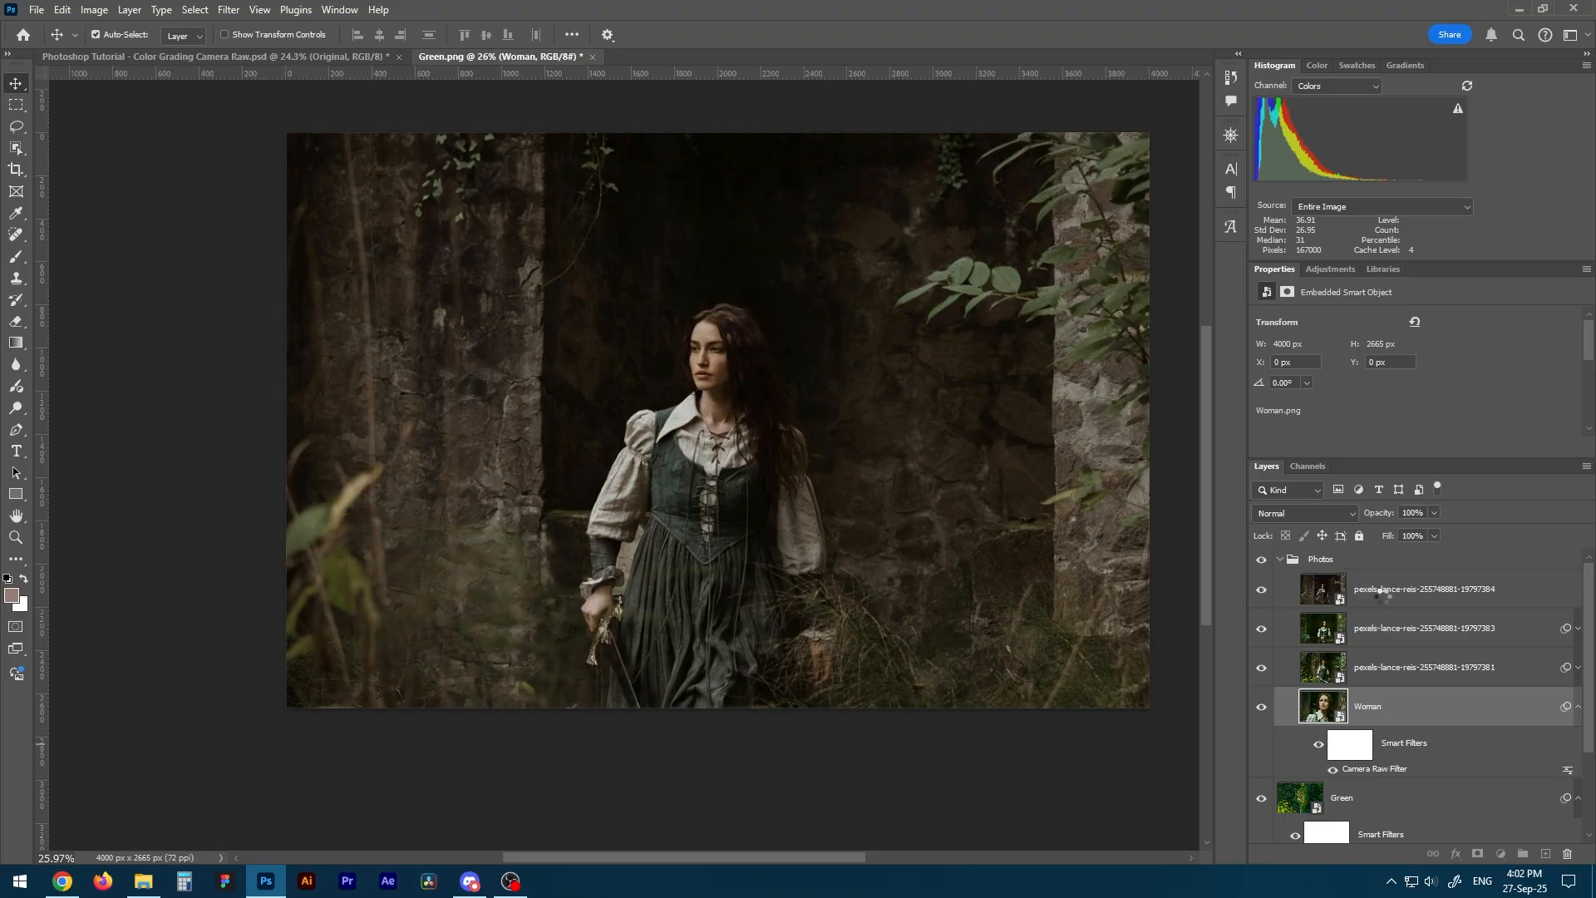
pyautogui.moveTo(1379, 594); pyautogui.dragTo(1381, 592)
# Hide the upper two pexels photo layers one after the other to review the copied color grade on each photo below.
pyautogui.click(1261, 590)
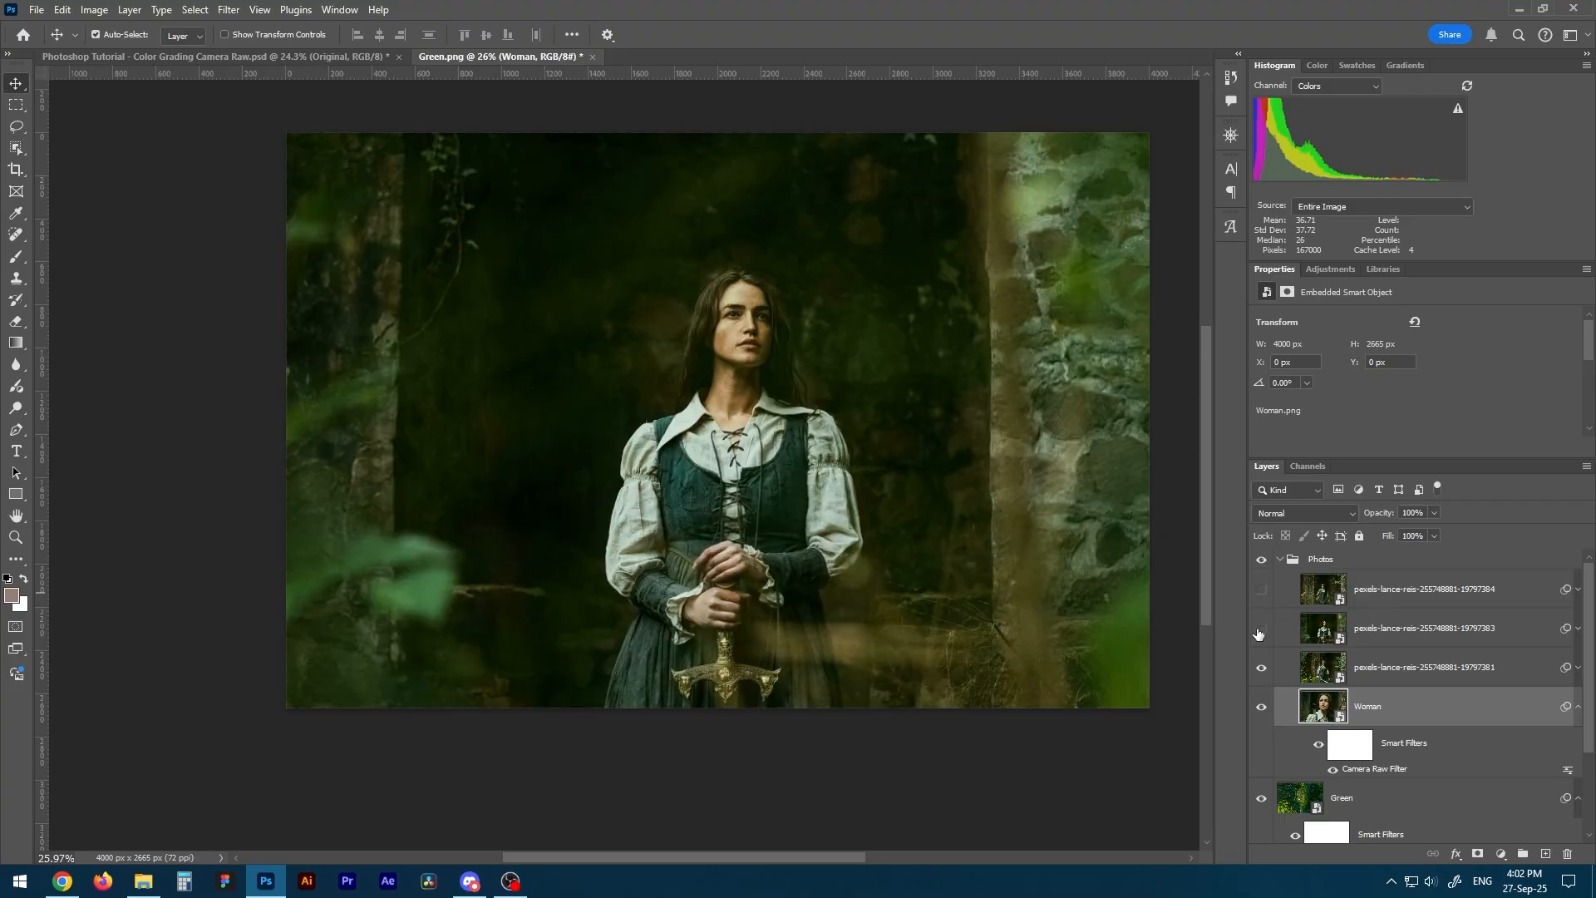
pyautogui.click(1260, 629)
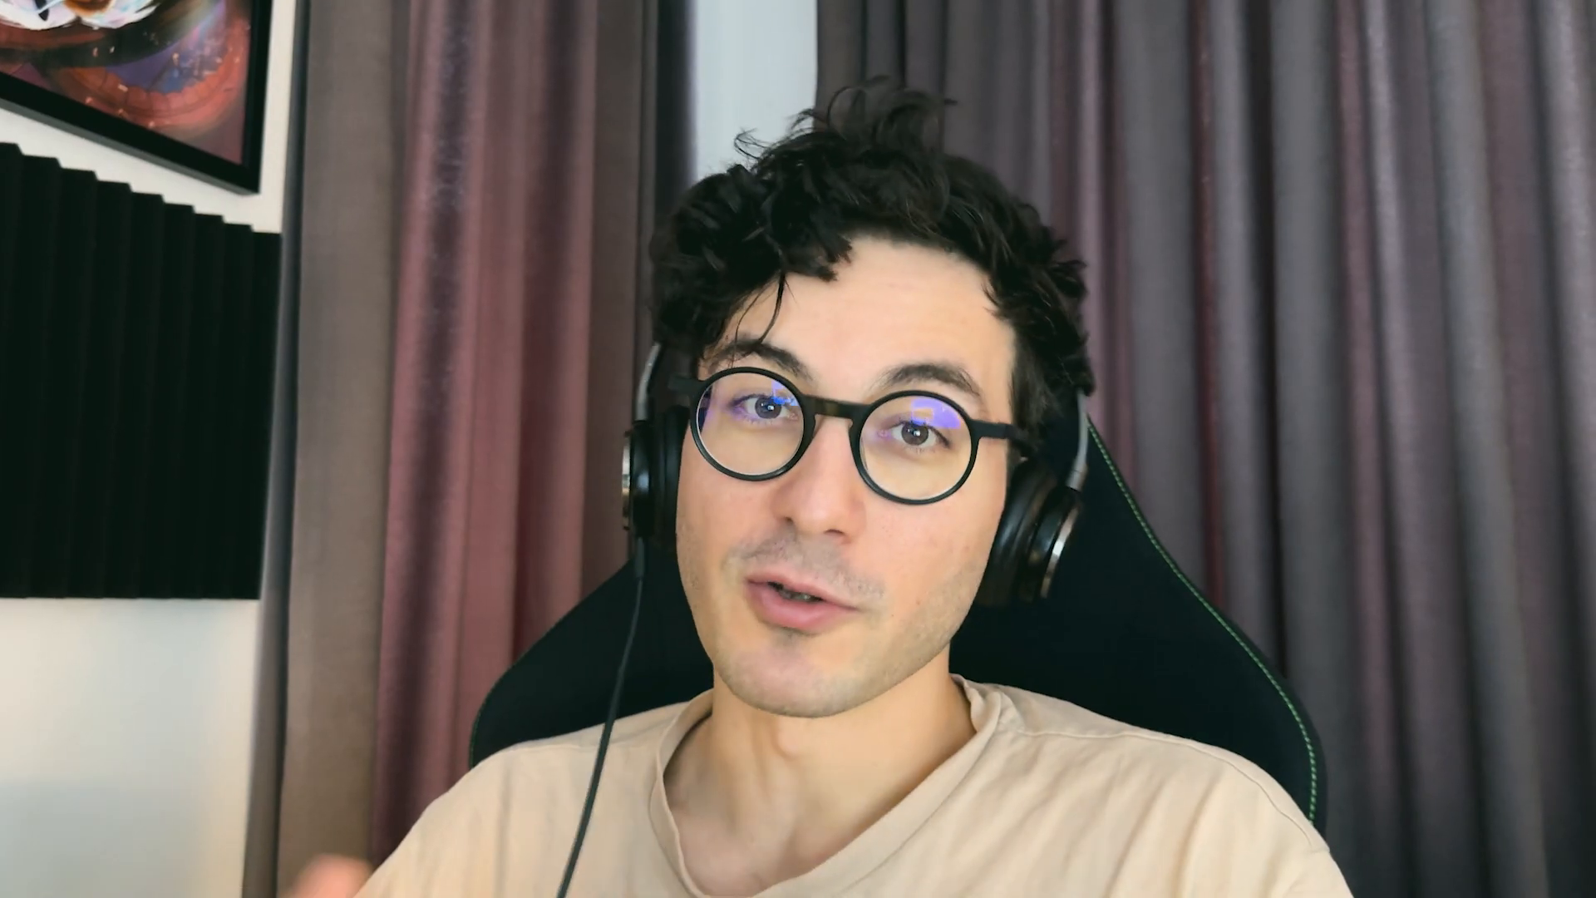